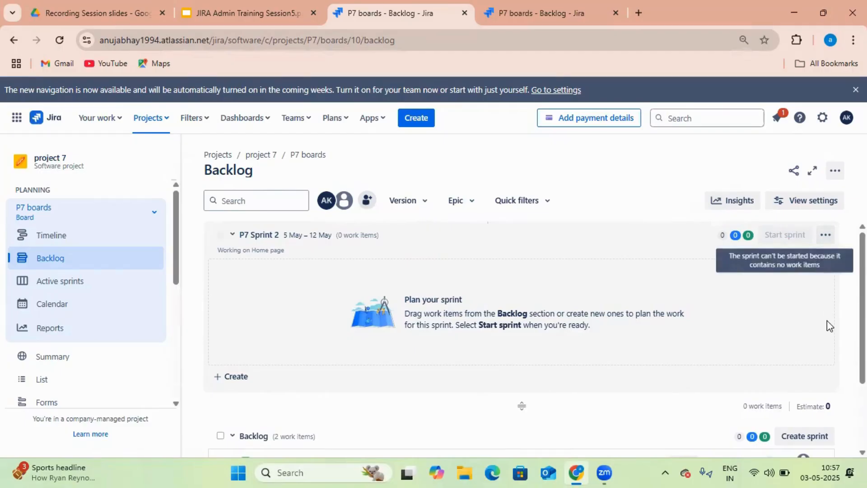
Create backlog items 'story 6', 'story 7' and 'story 8' in project 7
{"action": "scroll", "coordinate": [834, 335], "scroll_direction": "down", "scroll_amount": 2}
{"action": "scroll", "coordinate": [624, 343], "scroll_direction": "down", "scroll_amount": 1}
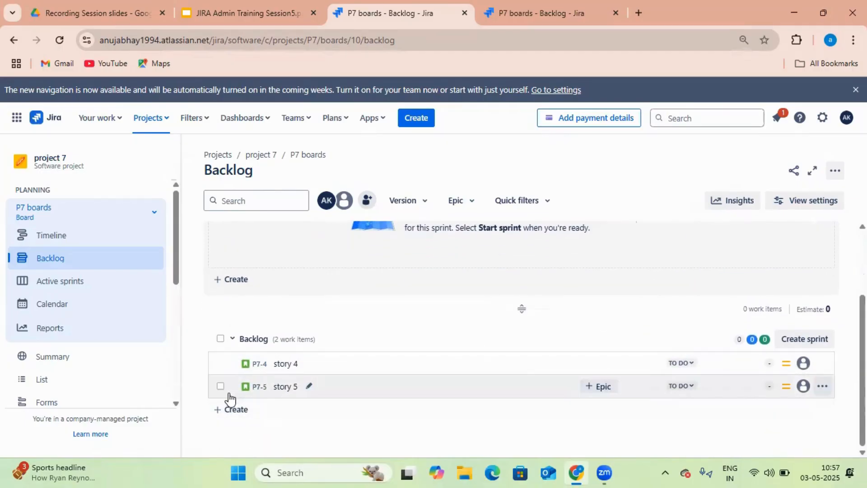
{"action": "scroll", "coordinate": [235, 418], "scroll_direction": "up", "scroll_amount": 1}
{"action": "left_click", "coordinate": [234, 417]}
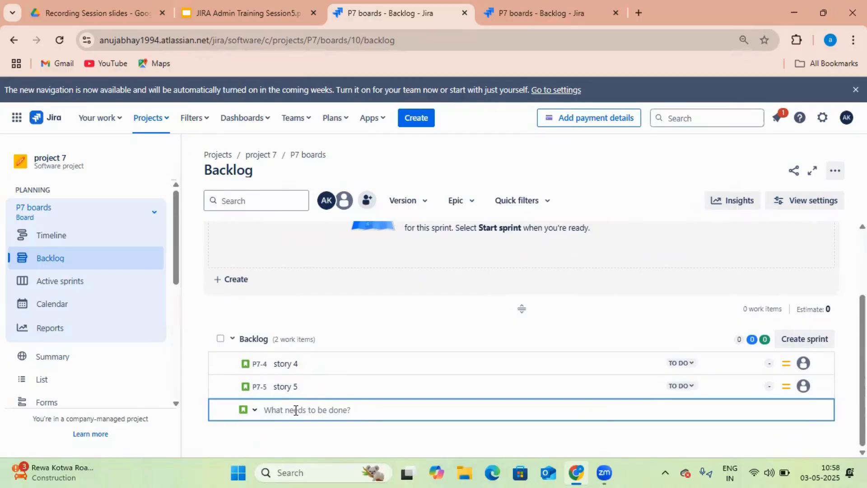
{"action": "type", "text": "story 7"}
{"action": "key", "text": "Return"}
{"action": "type", "text": "story"}
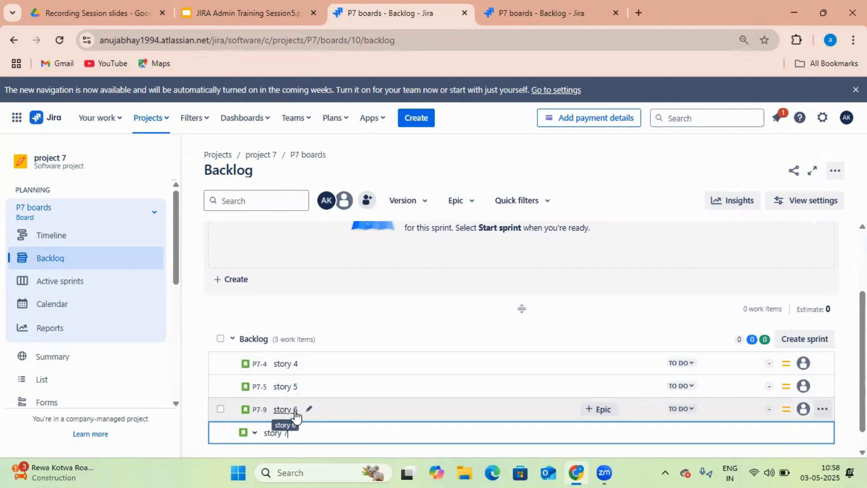
{"action": "type", "text": " 7"}
{"action": "key", "text": "Return"}
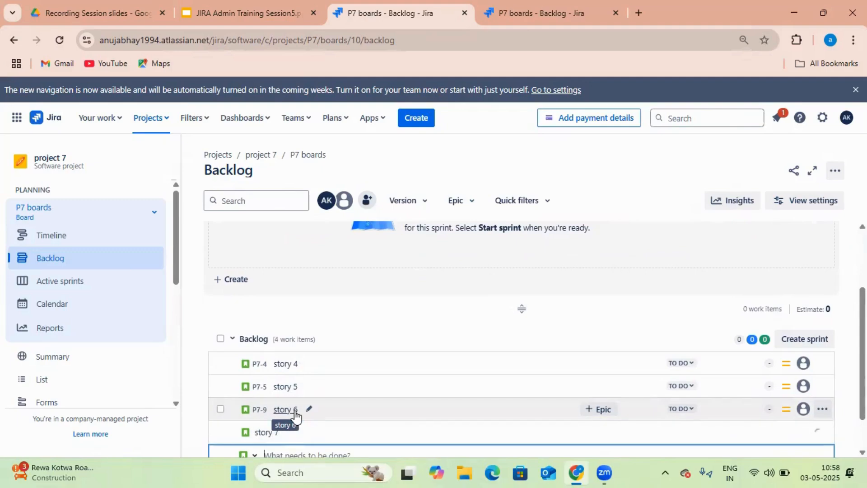
{"action": "type", "text": "story 8"}
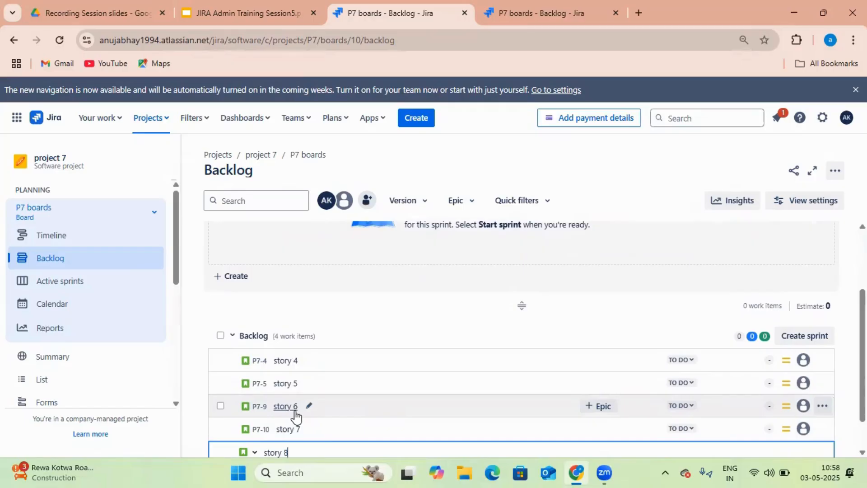
{"action": "key", "text": "Return"}
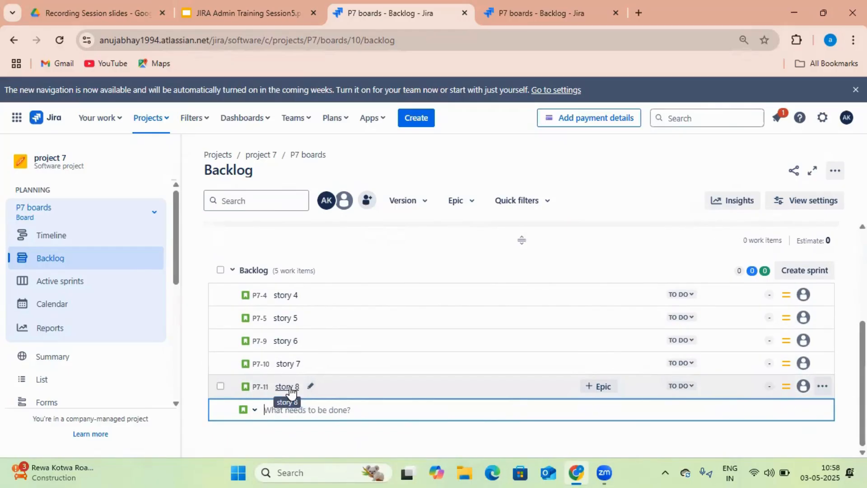
Set story 8 to Highest priority and drag stories 8 and 7 directly below story 4
{"action": "left_click", "coordinate": [785, 387]}
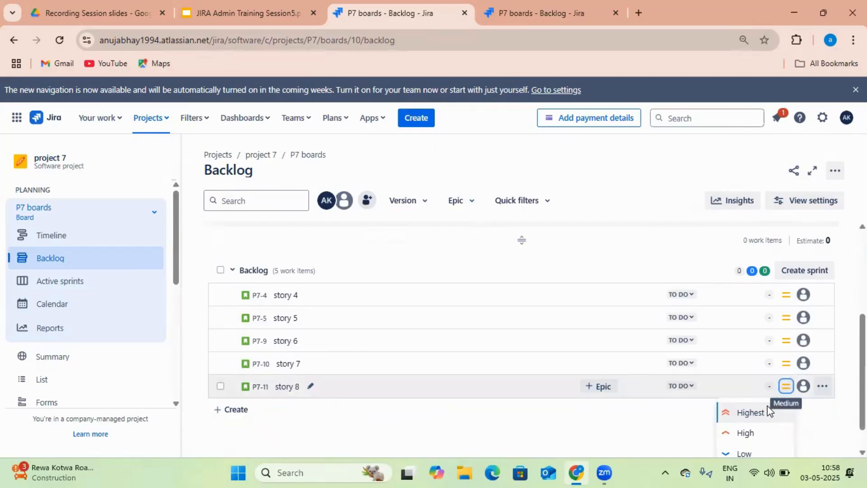
{"action": "left_click", "coordinate": [765, 411]}
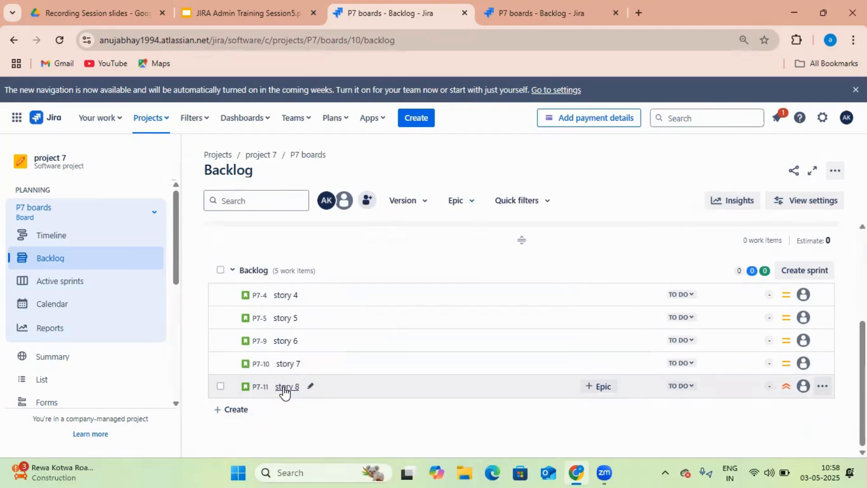
{"action": "left_click_drag", "start_coordinate": [286, 392], "coordinate": [298, 315]}
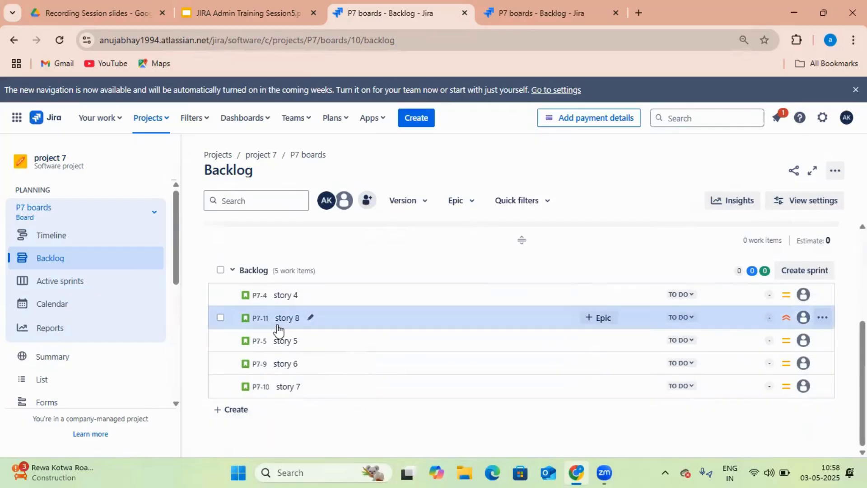
{"action": "left_click_drag", "start_coordinate": [285, 395], "coordinate": [296, 318]}
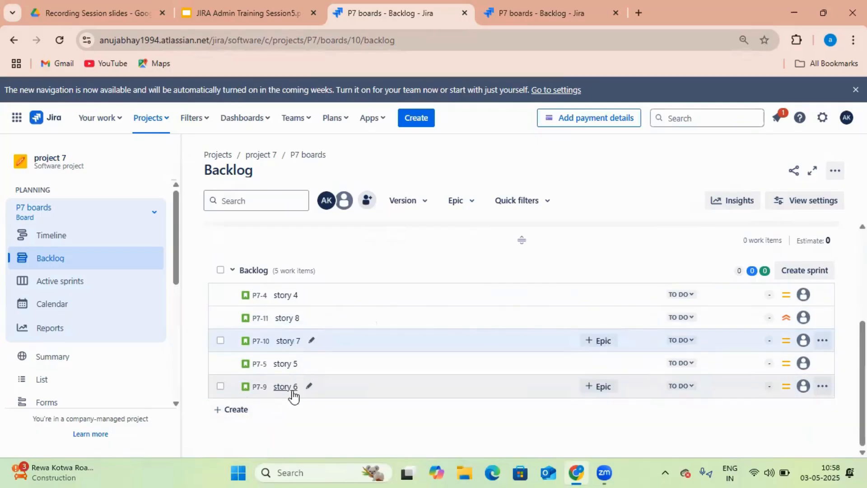
Move story 5 and story 6 to the top of the backlog, then clear the selection
{"action": "left_click", "coordinate": [221, 386]}
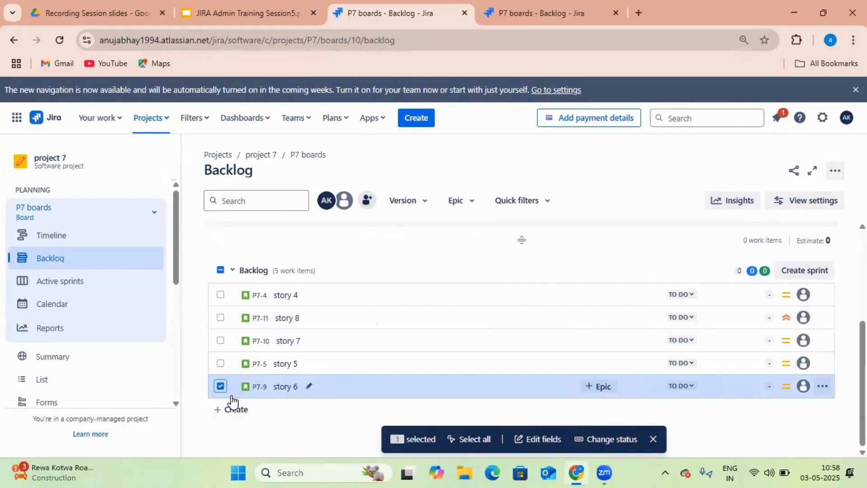
{"action": "left_click", "coordinate": [221, 362]}
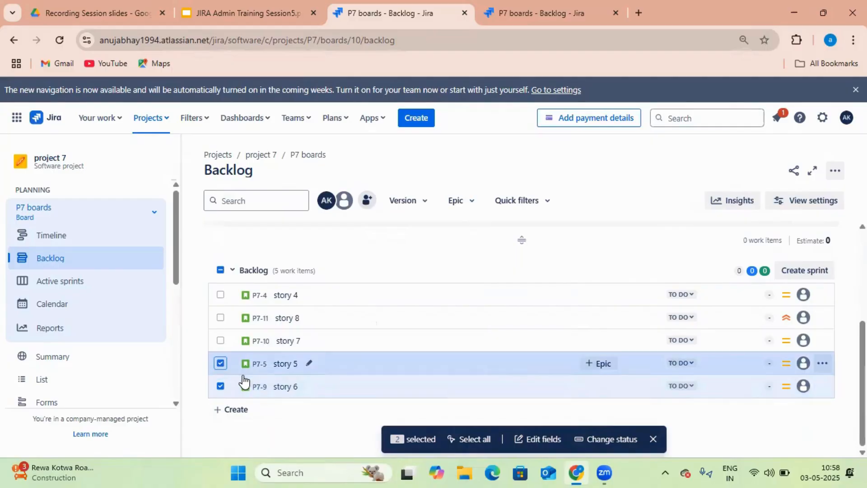
{"action": "right_click", "coordinate": [234, 365]}
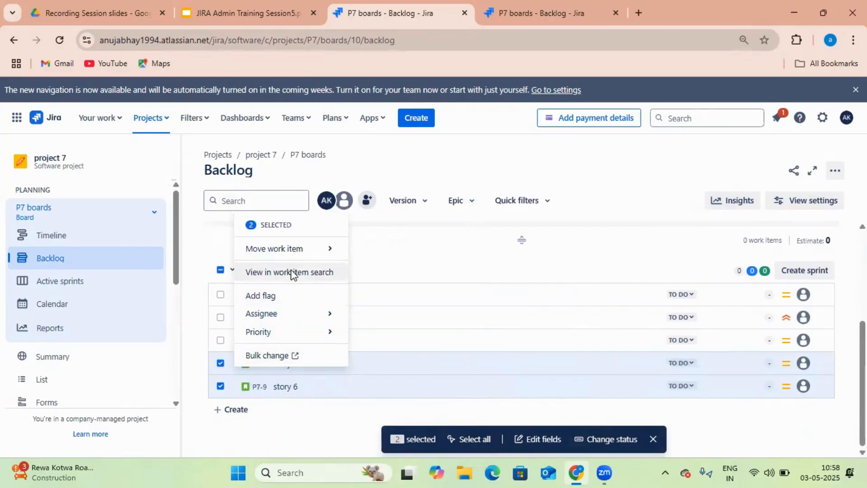
{"action": "mouse_move", "coordinate": [297, 257]}
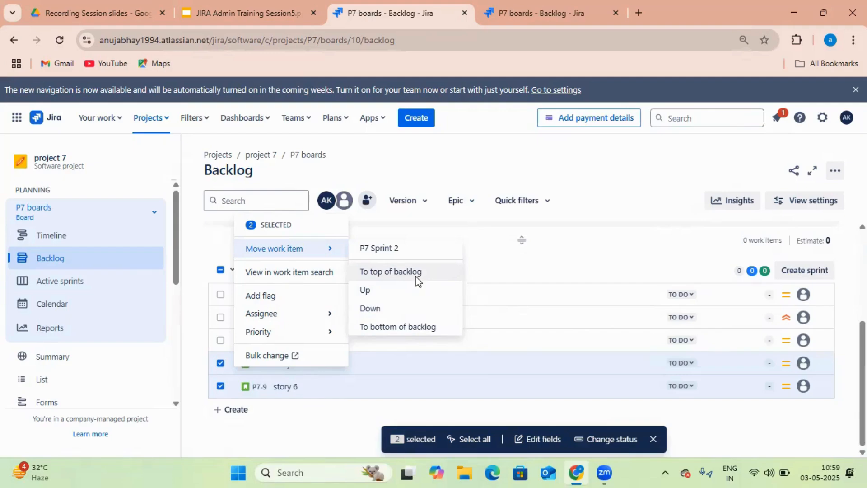
{"action": "left_click", "coordinate": [403, 272]}
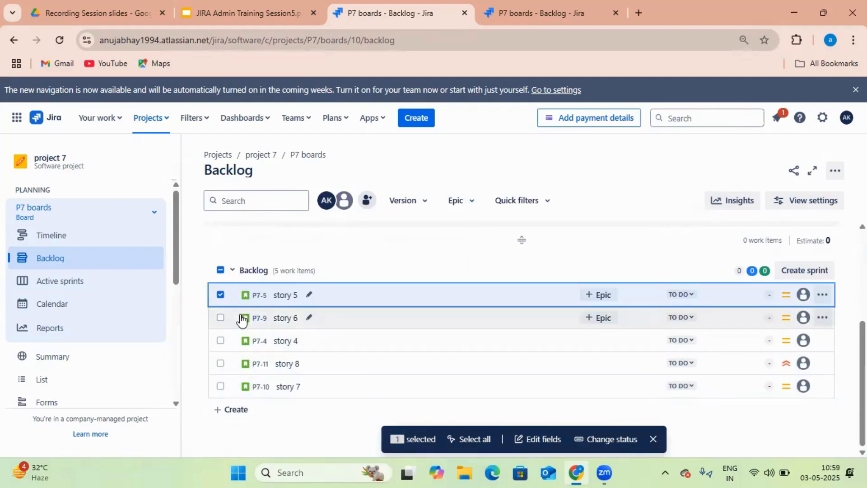
{"action": "left_click", "coordinate": [221, 316]}
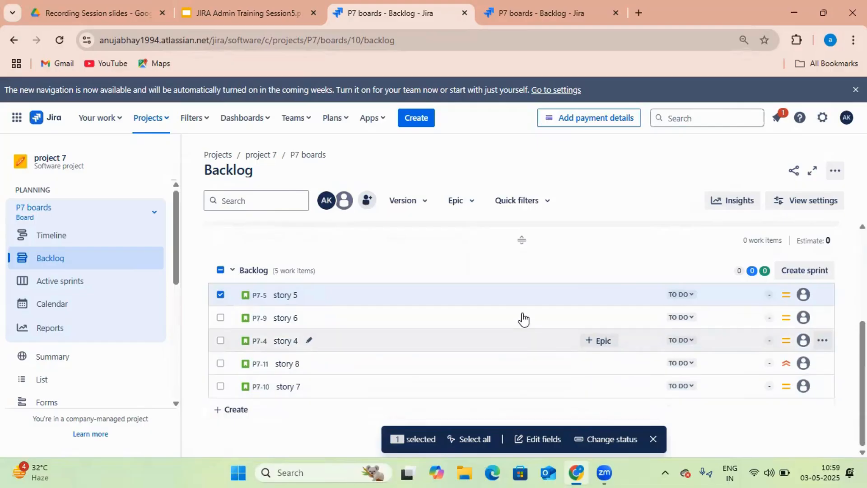
{"action": "scroll", "coordinate": [526, 281], "scroll_direction": "up", "scroll_amount": 1}
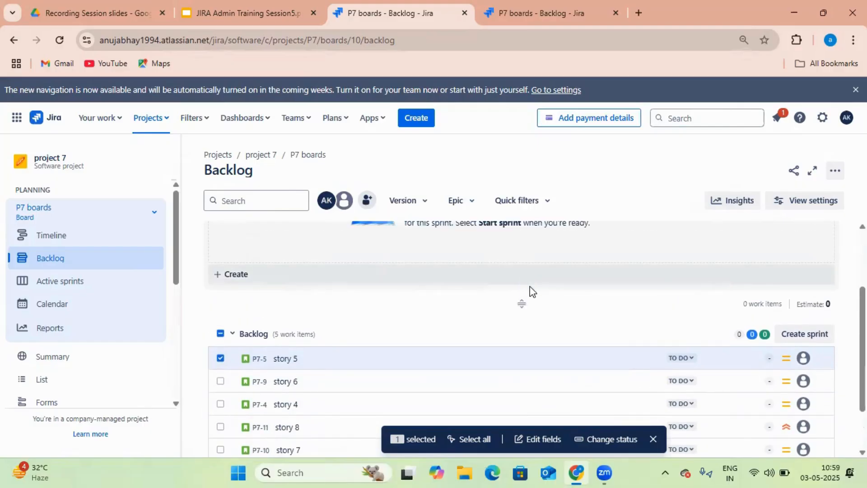
{"action": "scroll", "coordinate": [530, 287], "scroll_direction": "up", "scroll_amount": 1}
{"action": "scroll", "coordinate": [436, 348], "scroll_direction": "down", "scroll_amount": 1}
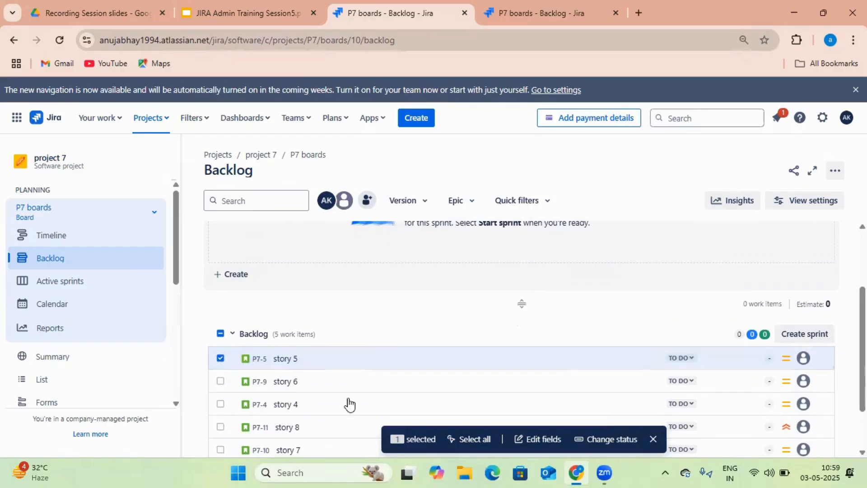
{"action": "left_click", "coordinate": [221, 334]}
{"action": "left_click", "coordinate": [221, 334]}
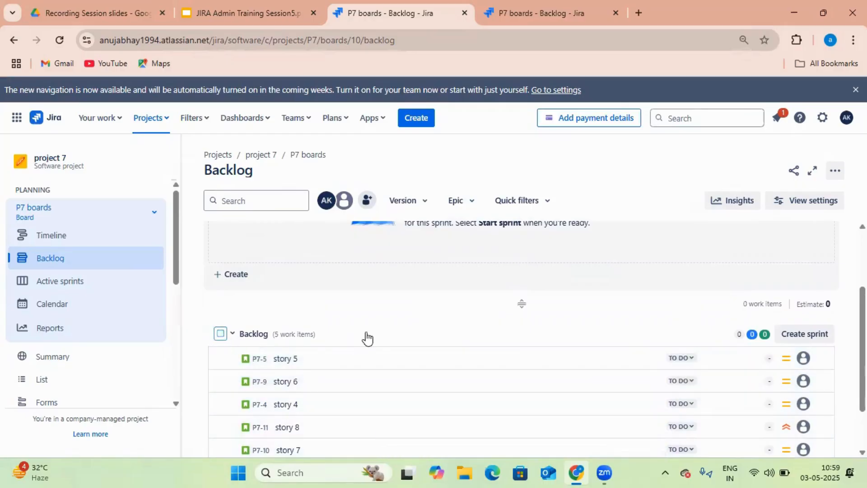
Add an empty P7 Sprint 3 between P7 Sprint 2 and the backlog
{"action": "scroll", "coordinate": [391, 337], "scroll_direction": "up", "scroll_amount": 2}
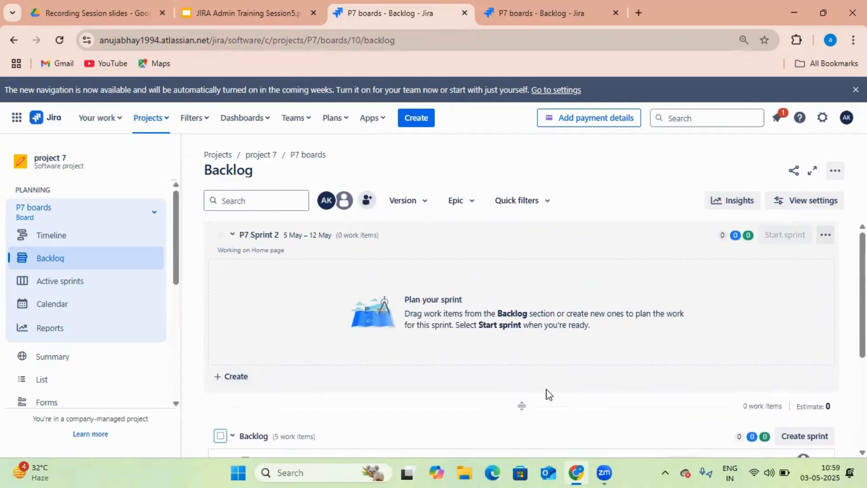
{"action": "scroll", "coordinate": [547, 395], "scroll_direction": "down", "scroll_amount": 1}
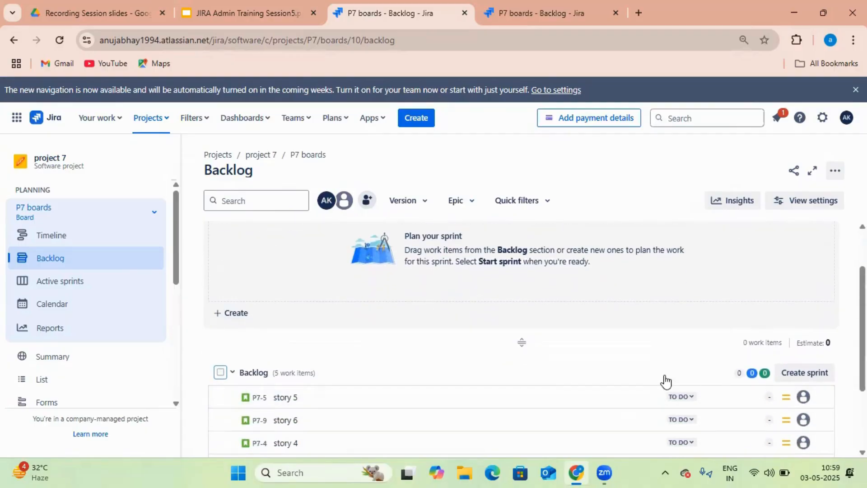
{"action": "scroll", "coordinate": [658, 381], "scroll_direction": "down", "scroll_amount": 2}
{"action": "scroll", "coordinate": [697, 395], "scroll_direction": "up", "scroll_amount": 3}
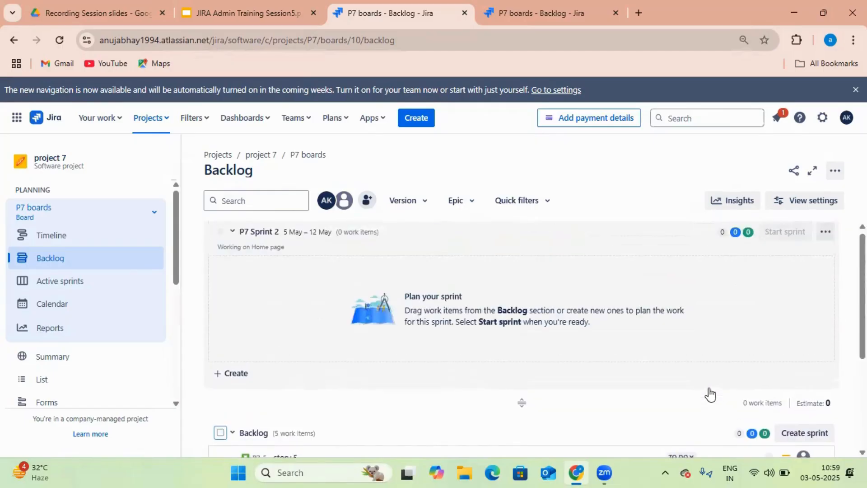
{"action": "scroll", "coordinate": [765, 407], "scroll_direction": "down", "scroll_amount": 2}
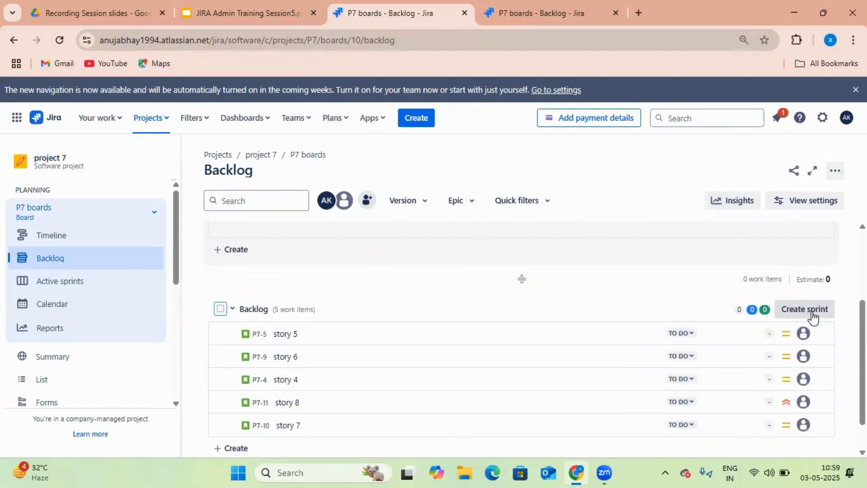
{"action": "left_click", "coordinate": [813, 316]}
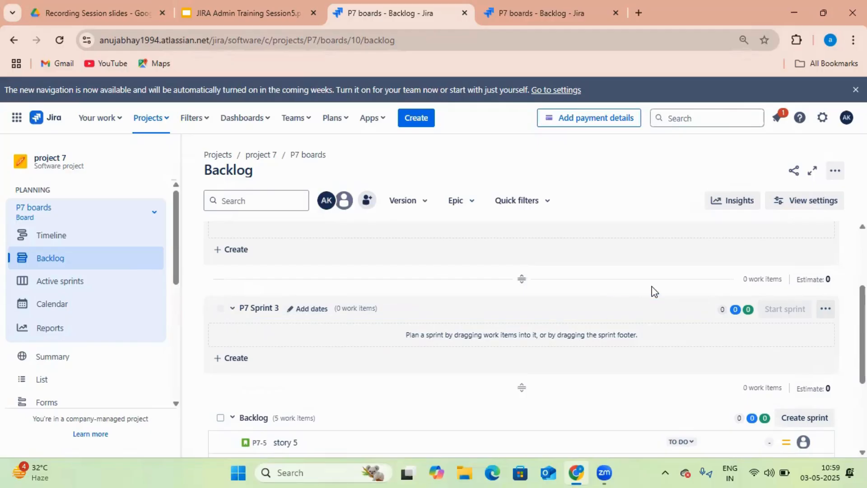
{"action": "scroll", "coordinate": [569, 413], "scroll_direction": "up", "scroll_amount": 1}
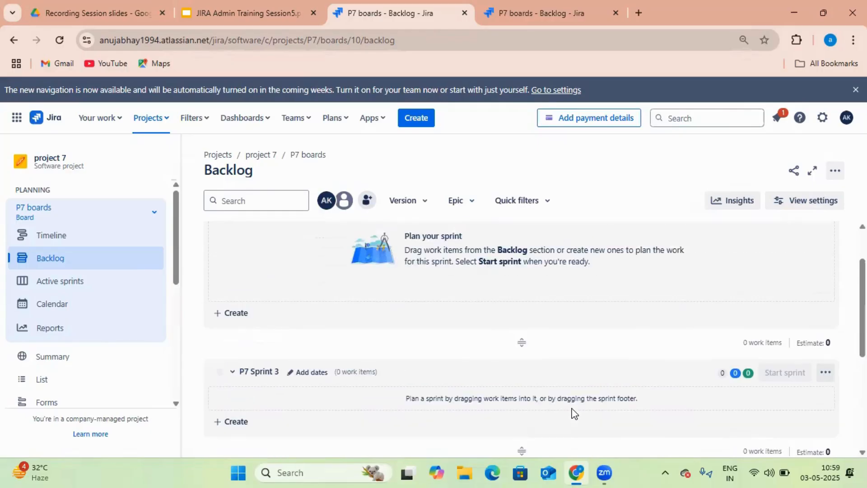
{"action": "scroll", "coordinate": [571, 413], "scroll_direction": "up", "scroll_amount": 1}
{"action": "scroll", "coordinate": [571, 413], "scroll_direction": "down", "scroll_amount": 3}
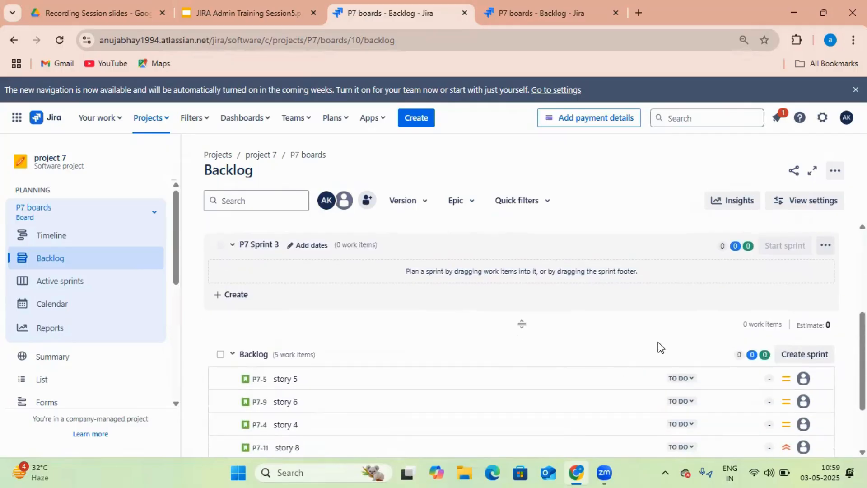
{"action": "scroll", "coordinate": [496, 316], "scroll_direction": "up", "scroll_amount": 3}
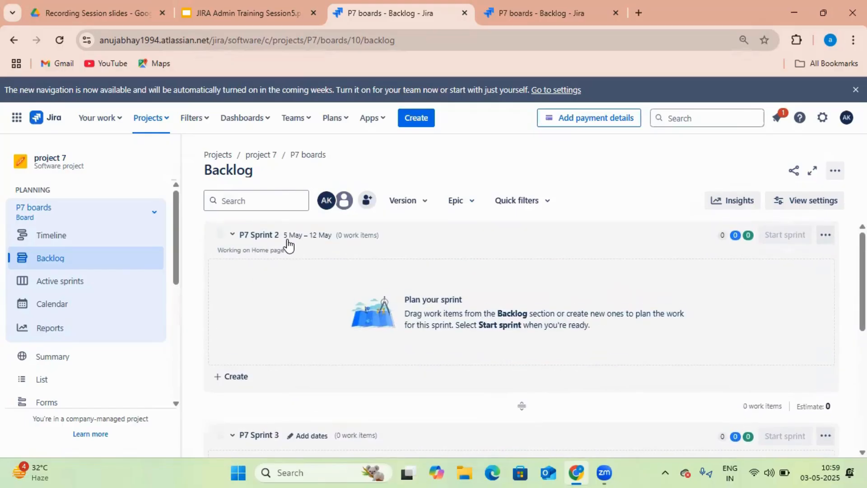
{"action": "scroll", "coordinate": [391, 380], "scroll_direction": "down", "scroll_amount": 1}
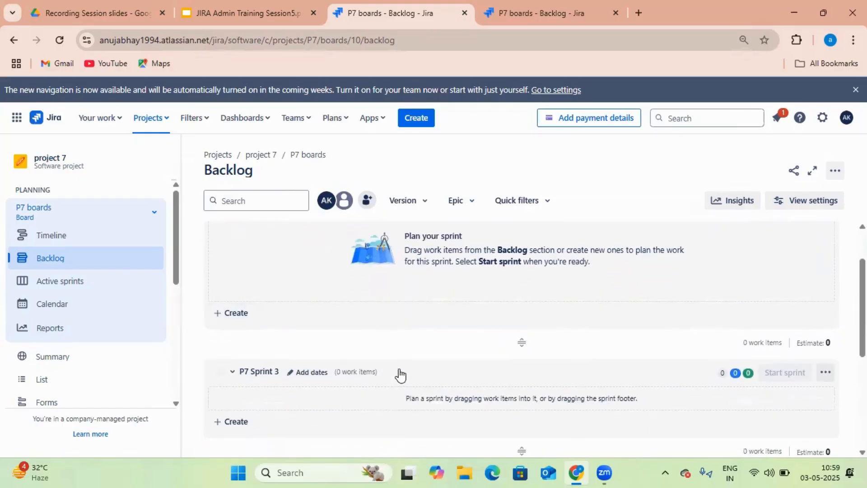
{"action": "scroll", "coordinate": [399, 373], "scroll_direction": "up", "scroll_amount": 1}
{"action": "scroll", "coordinate": [284, 278], "scroll_direction": "down", "scroll_amount": 3}
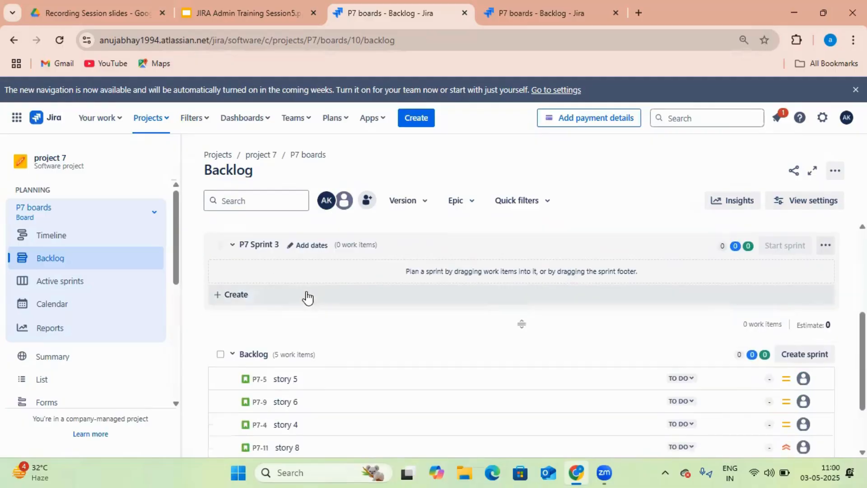
{"action": "scroll", "coordinate": [348, 360], "scroll_direction": "up", "scroll_amount": 3}
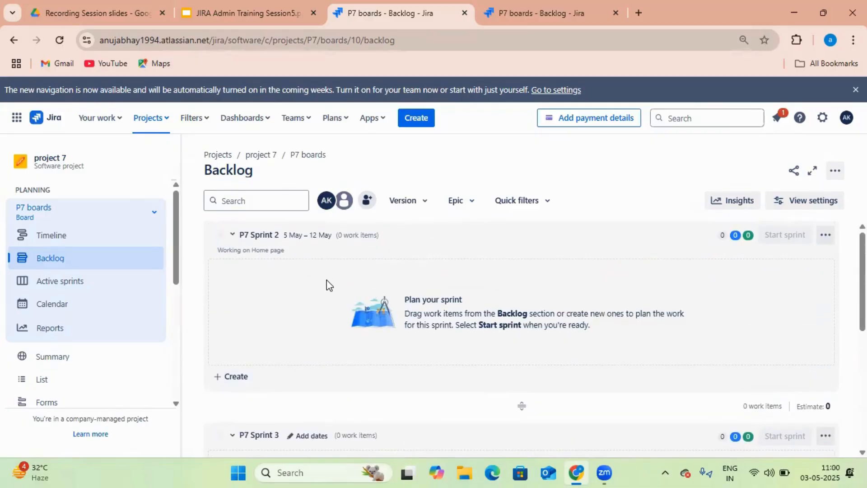
Delete P7 Sprint 2 via its ••• menu and confirm the deletion
{"action": "left_click", "coordinate": [825, 236]}
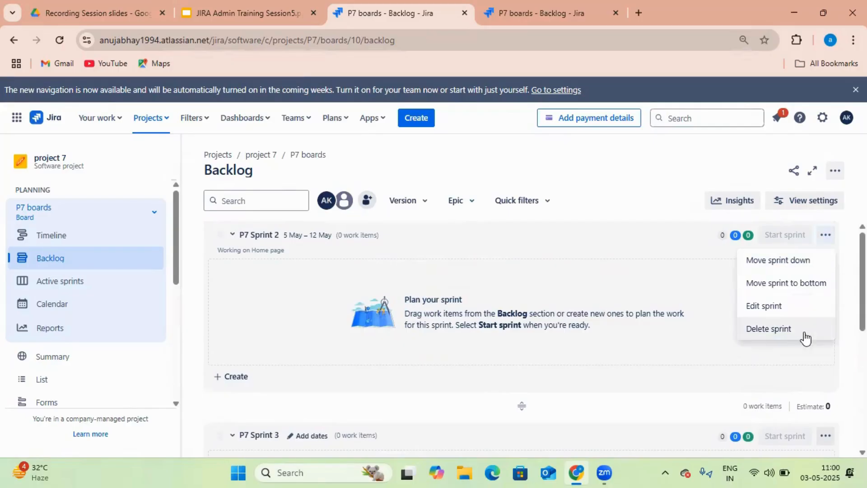
{"action": "left_click", "coordinate": [787, 332]}
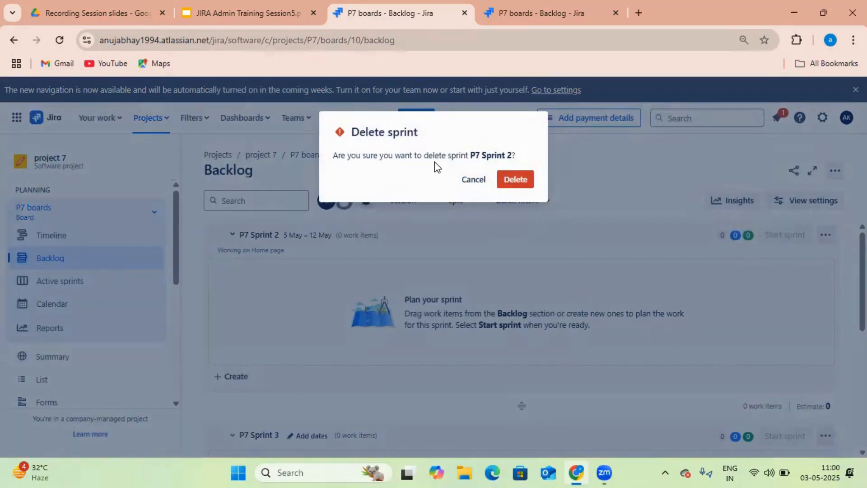
{"action": "left_click", "coordinate": [519, 182]}
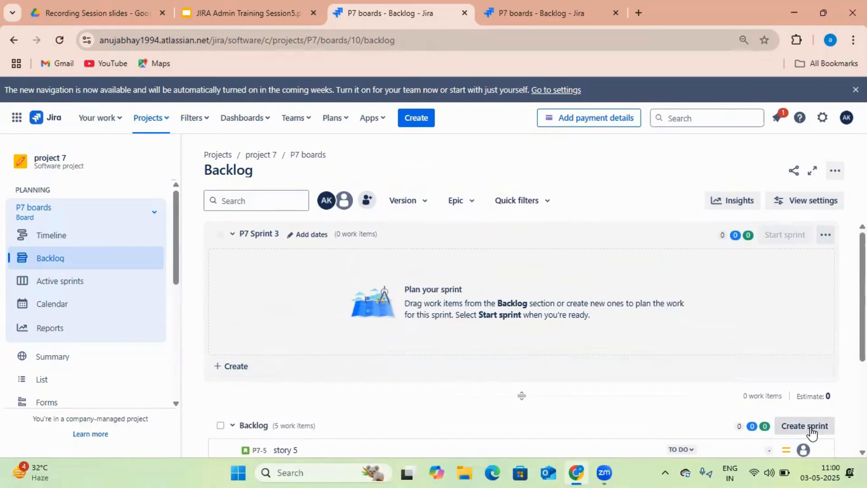
{"action": "scroll", "coordinate": [811, 428], "scroll_direction": "down", "scroll_amount": 1}
Create P7 Sprint 4 and then delete it again
{"action": "left_click", "coordinate": [809, 364]}
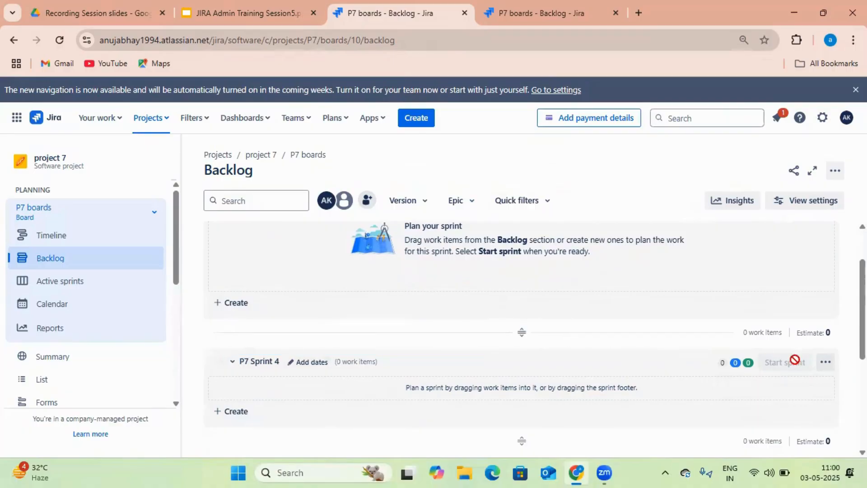
{"action": "scroll", "coordinate": [601, 345], "scroll_direction": "up", "scroll_amount": 1}
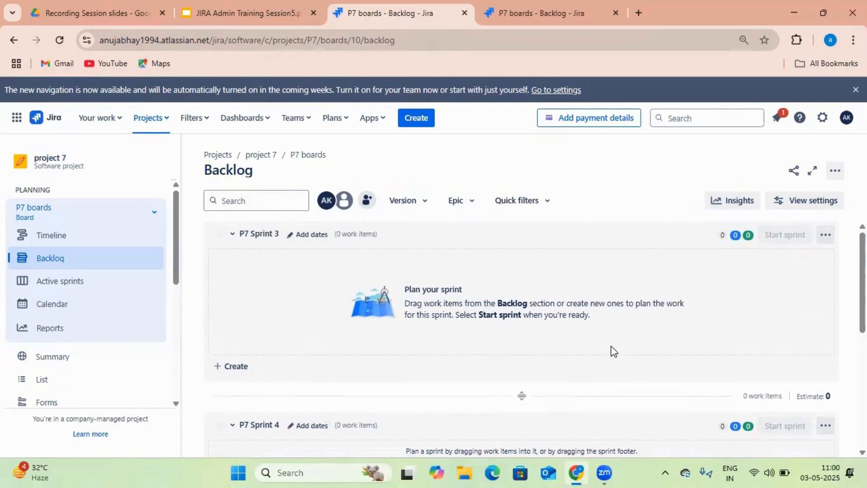
{"action": "scroll", "coordinate": [611, 350], "scroll_direction": "down", "scroll_amount": 2}
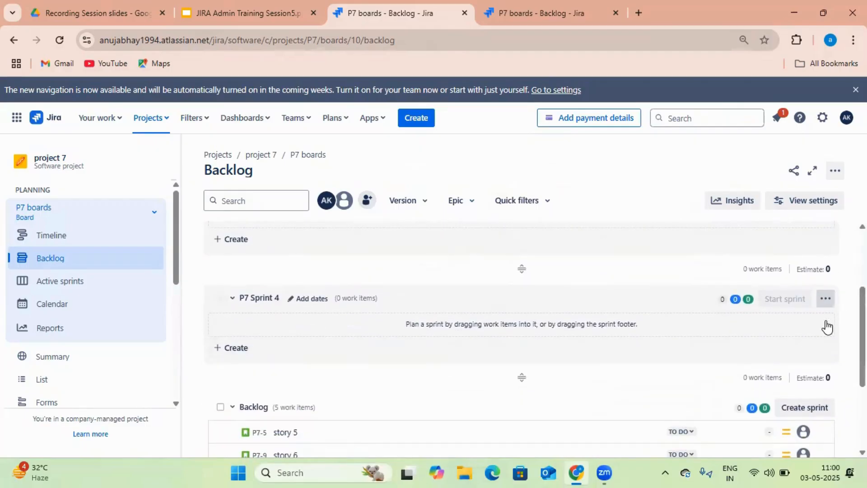
{"action": "left_click", "coordinate": [825, 299]}
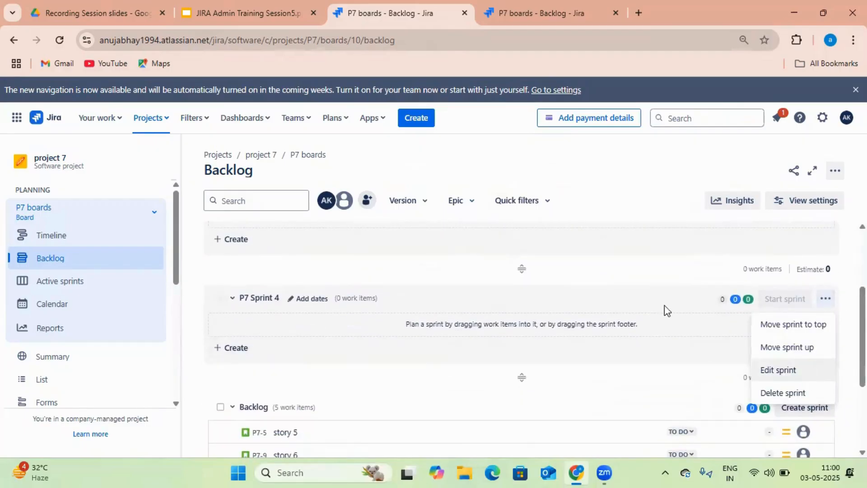
{"action": "left_click", "coordinate": [782, 392]}
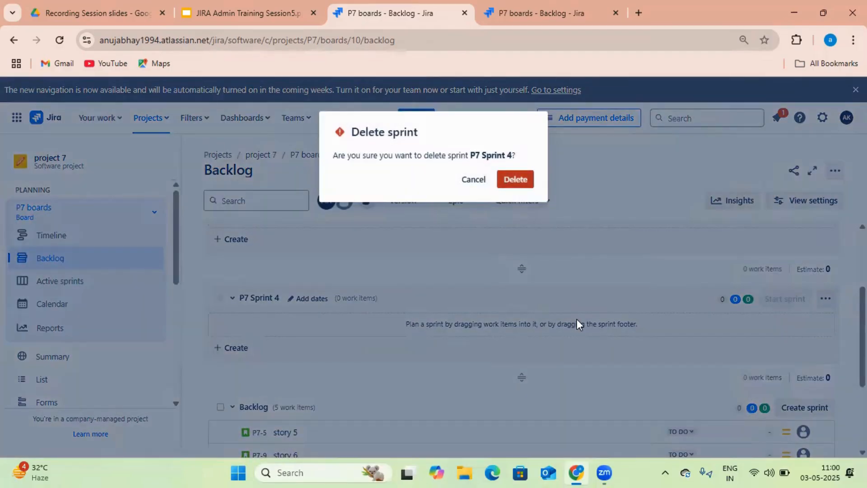
{"action": "key", "text": "Return"}
Open the Edit sprint form for P7 Sprint 3
{"action": "scroll", "coordinate": [577, 319], "scroll_direction": "up", "scroll_amount": 3}
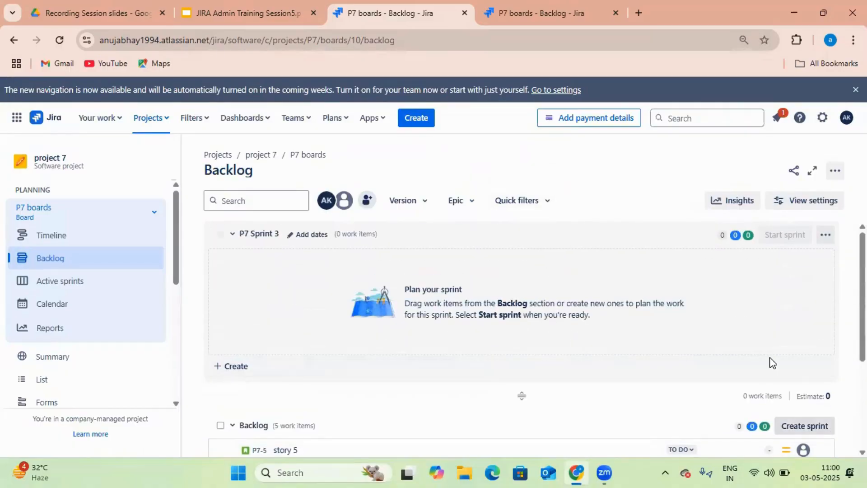
{"action": "left_click", "coordinate": [825, 234]}
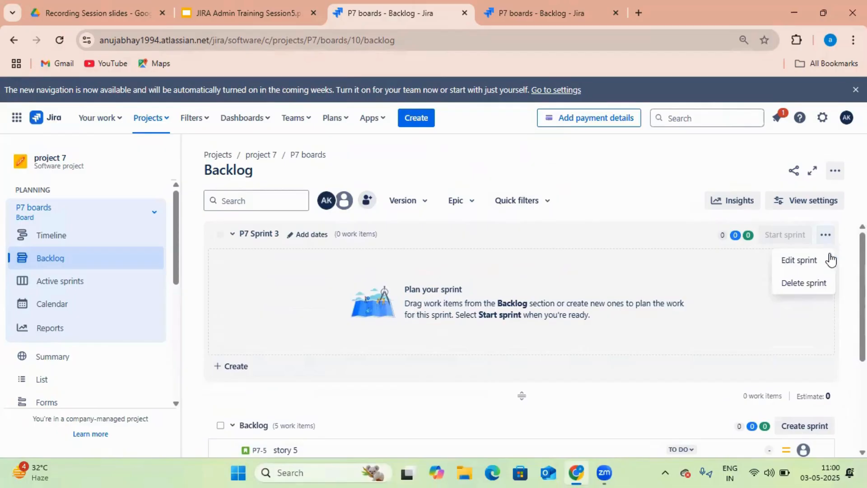
{"action": "left_click", "coordinate": [812, 263]}
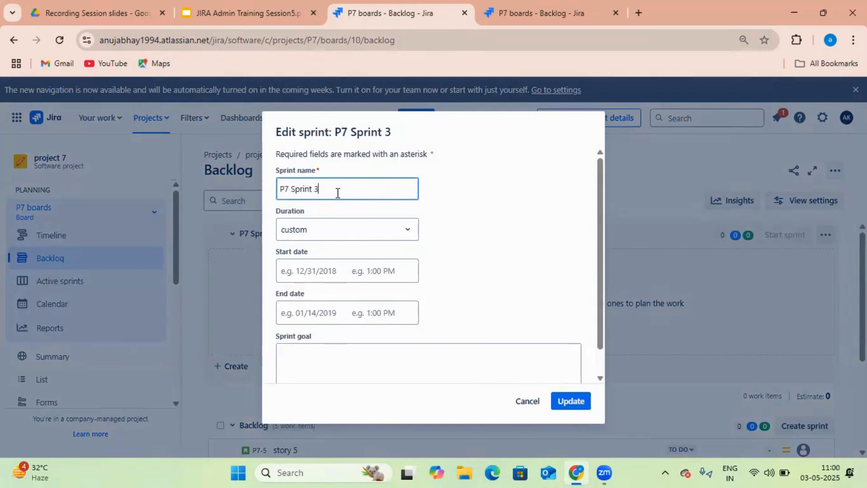
Update P7 Sprint 3: 2 weeks from 3 May 2025, goal 'Creating the home page'
{"action": "left_click", "coordinate": [338, 193]}
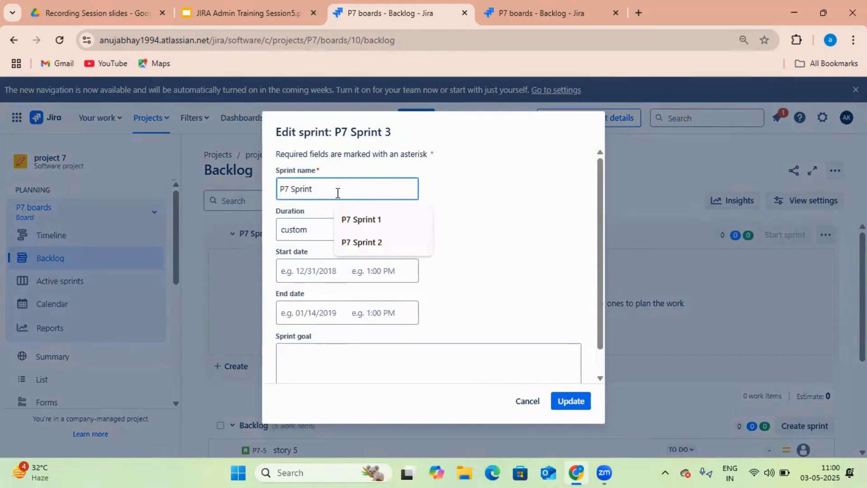
{"action": "type", "text": "3"}
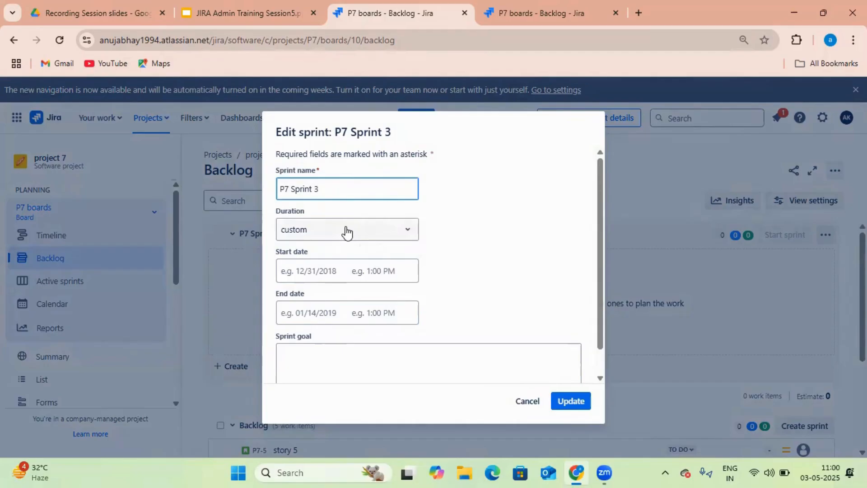
{"action": "left_click", "coordinate": [395, 233]}
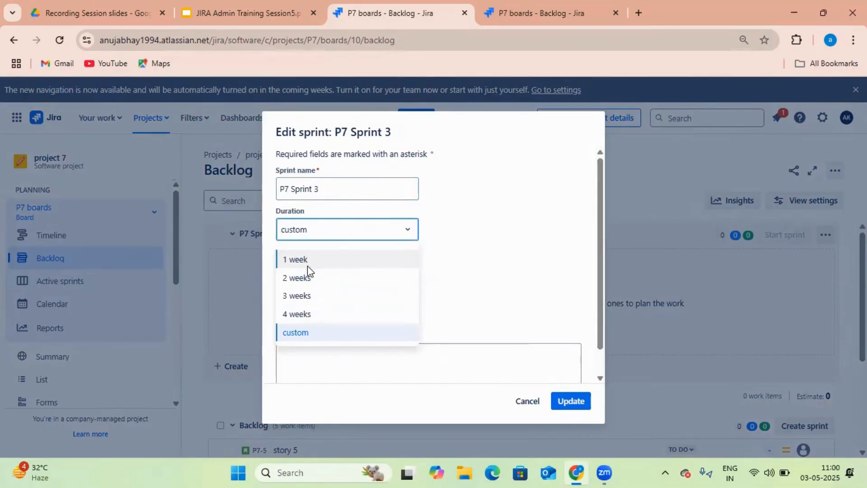
{"action": "left_click", "coordinate": [328, 279]}
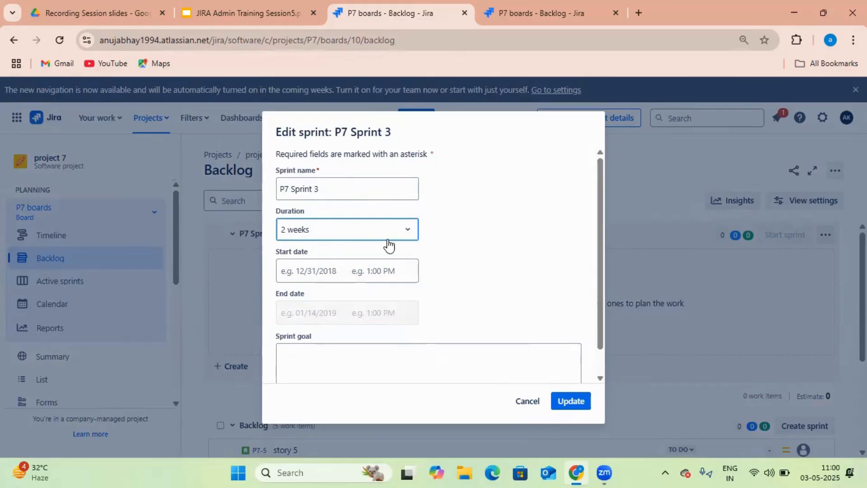
{"action": "left_click", "coordinate": [314, 280]}
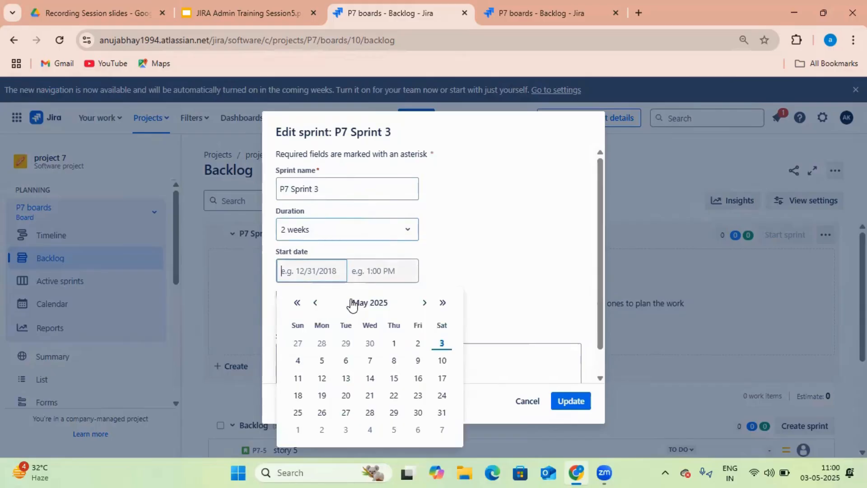
{"action": "left_click", "coordinate": [442, 343]}
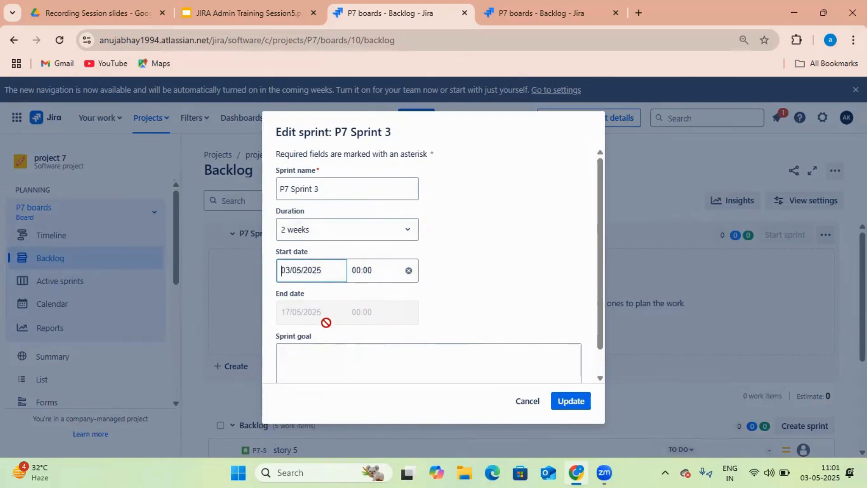
{"action": "scroll", "coordinate": [423, 321], "scroll_direction": "down", "scroll_amount": 1}
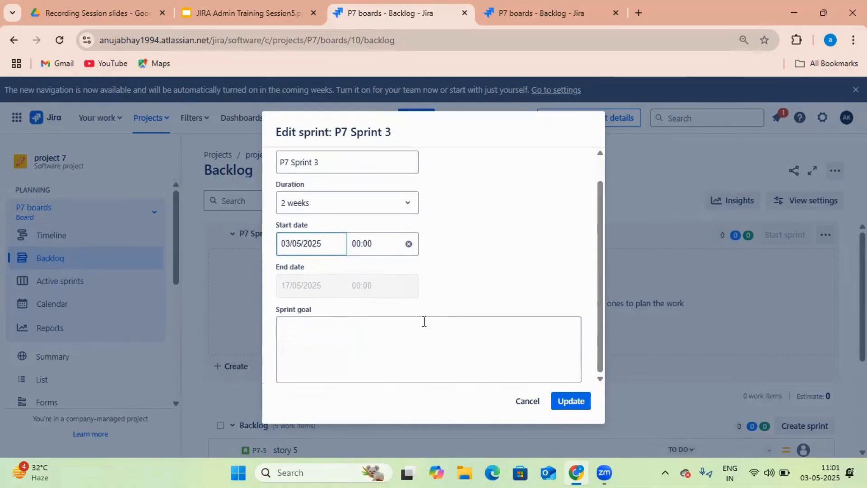
{"action": "left_click", "coordinate": [390, 333]}
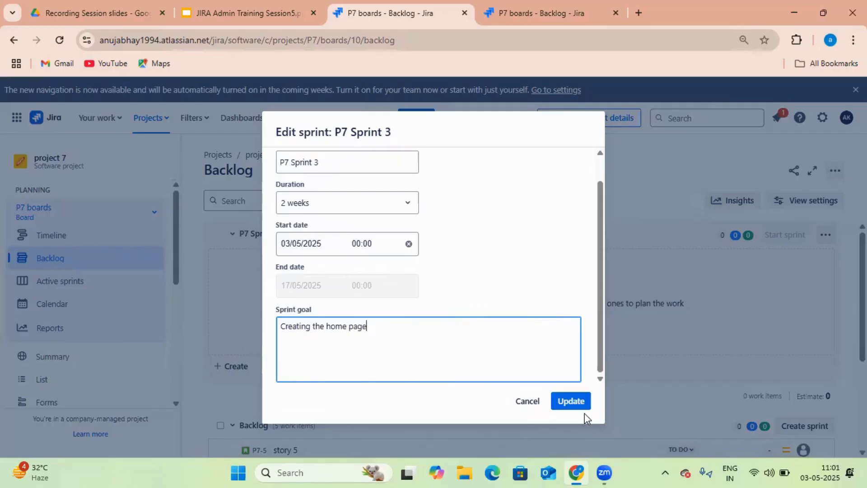
{"action": "left_click", "coordinate": [571, 401]}
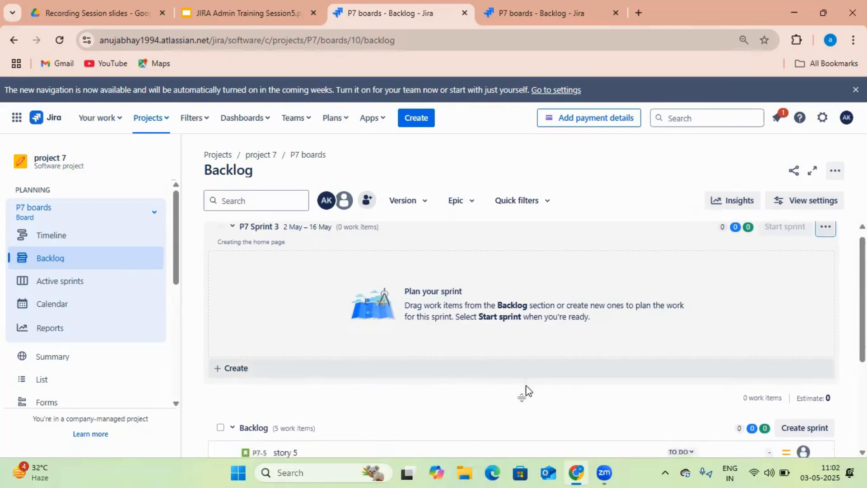
Drag story 5 and then story 6 from the backlog into P7 Sprint 3
{"action": "scroll", "coordinate": [522, 392], "scroll_direction": "down", "scroll_amount": 3}
{"action": "scroll", "coordinate": [351, 291], "scroll_direction": "down", "scroll_amount": 1}
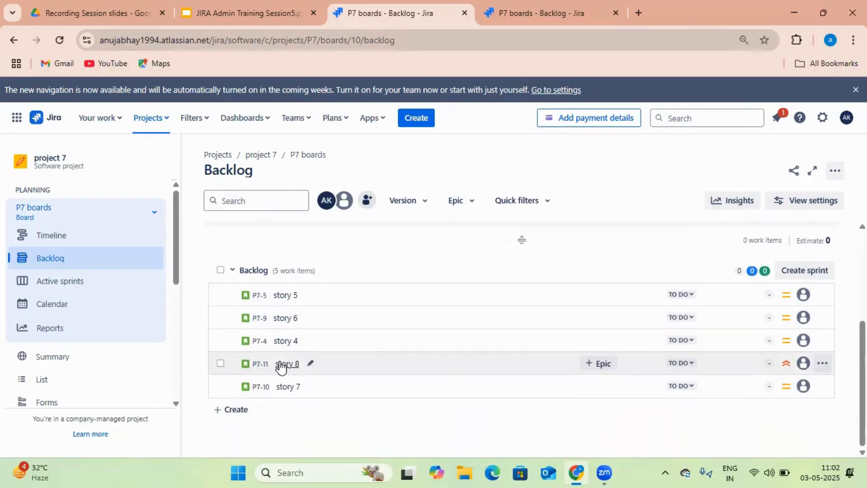
{"action": "scroll", "coordinate": [286, 364], "scroll_direction": "up", "scroll_amount": 4}
{"action": "scroll", "coordinate": [312, 391], "scroll_direction": "down", "scroll_amount": 3}
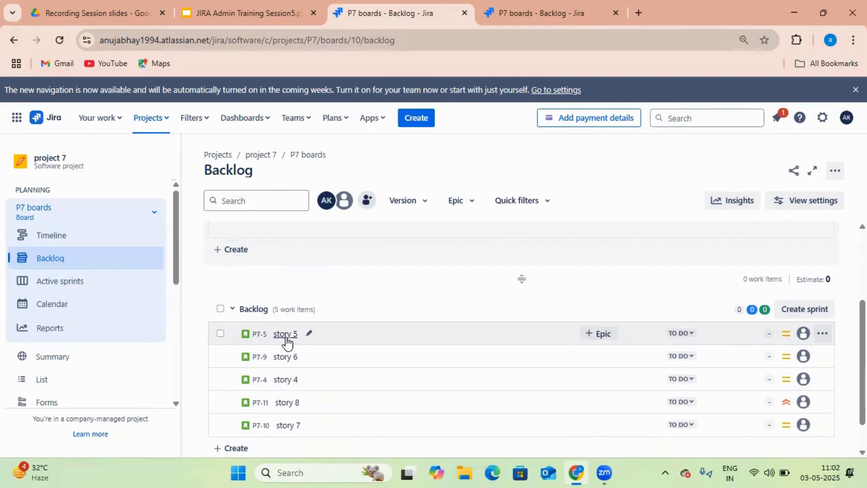
{"action": "left_click_drag", "start_coordinate": [289, 342], "coordinate": [292, 280]}
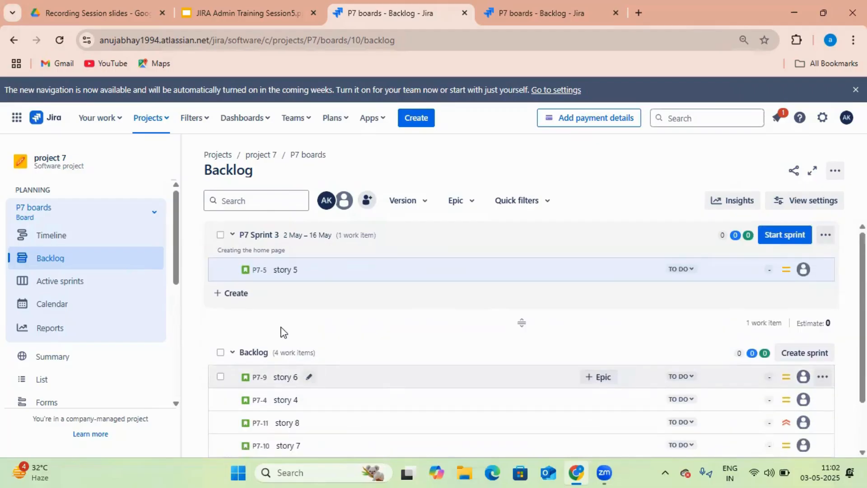
{"action": "left_click_drag", "start_coordinate": [277, 378], "coordinate": [285, 280]}
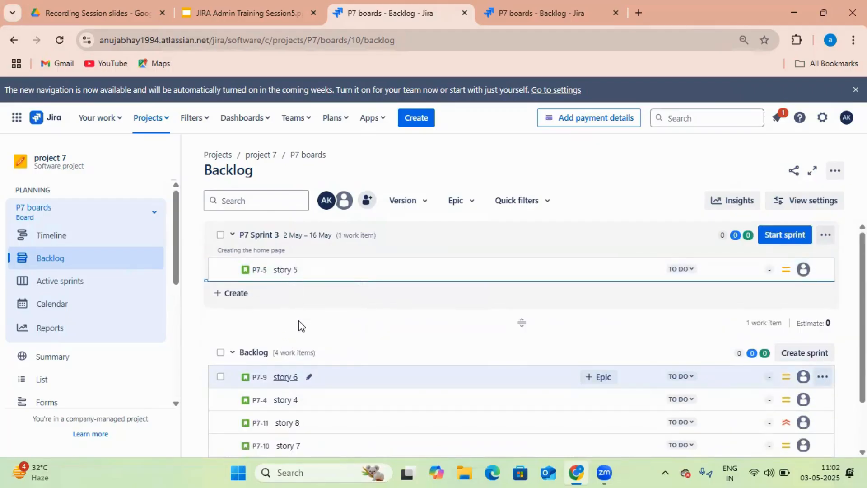
Move story 4 and story 8 into P7 Sprint 3 with the Move work item menu, then deselect them
{"action": "left_click", "coordinate": [222, 400]}
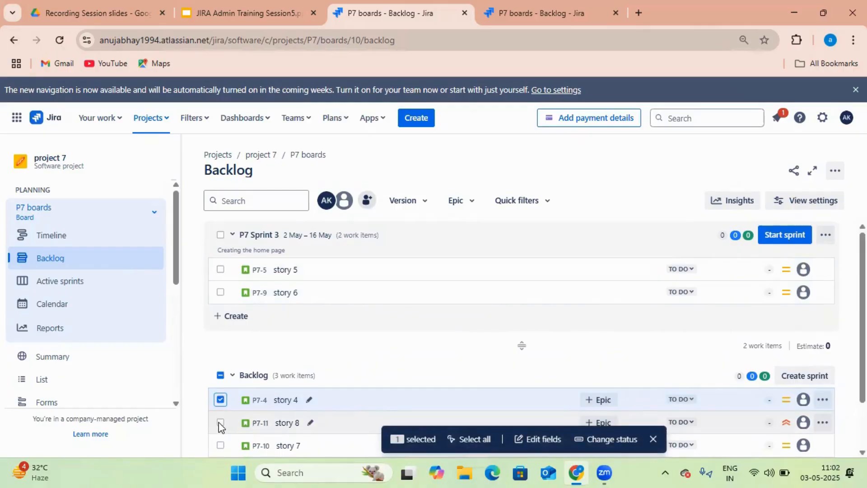
{"action": "left_click", "coordinate": [221, 423]}
{"action": "right_click", "coordinate": [226, 403]}
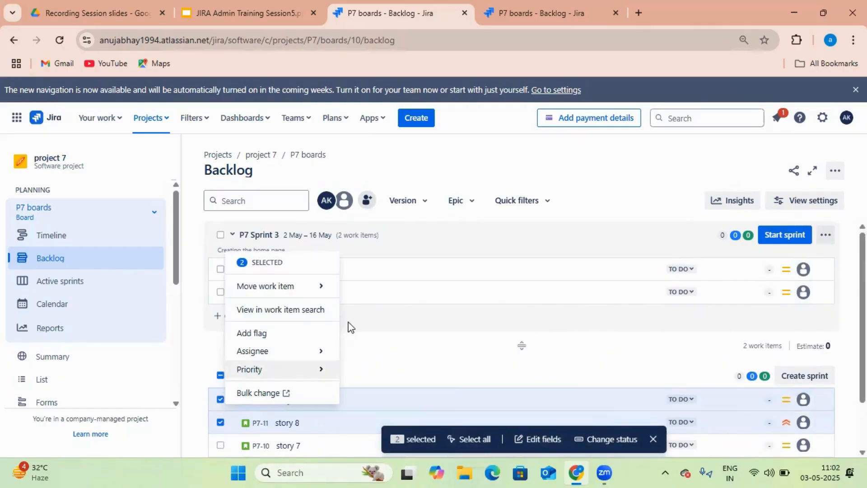
{"action": "mouse_move", "coordinate": [307, 292]}
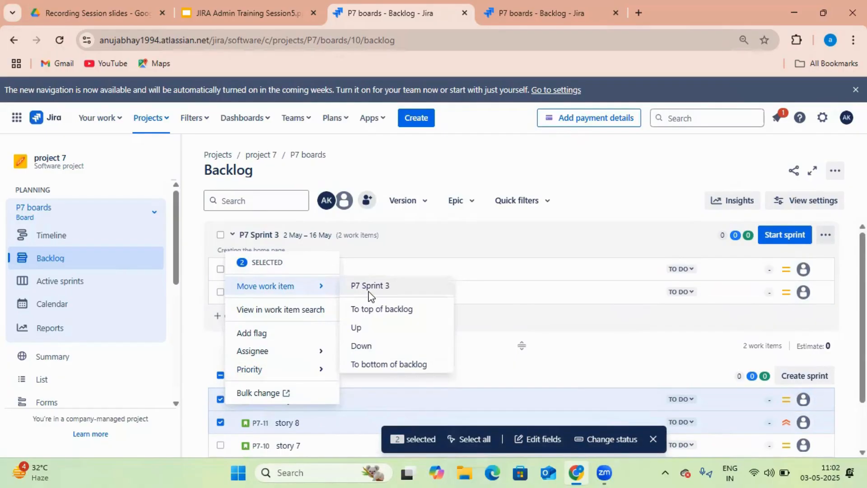
{"action": "left_click", "coordinate": [386, 290]}
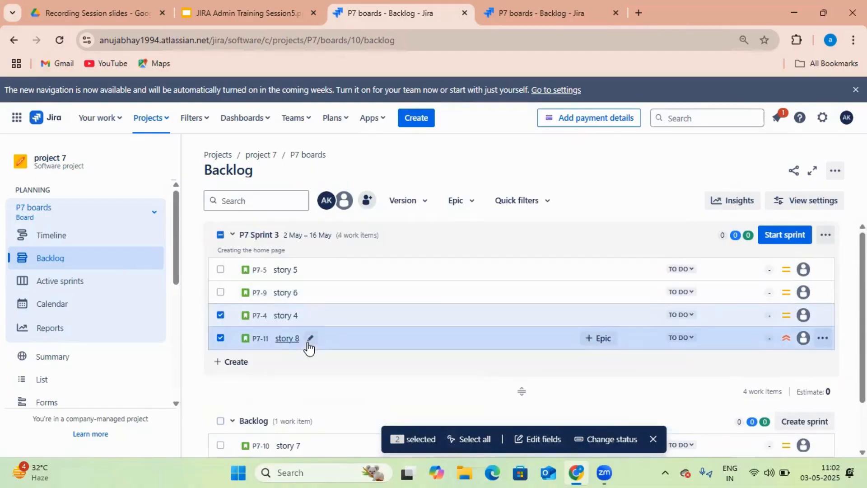
{"action": "left_click", "coordinate": [220, 315]}
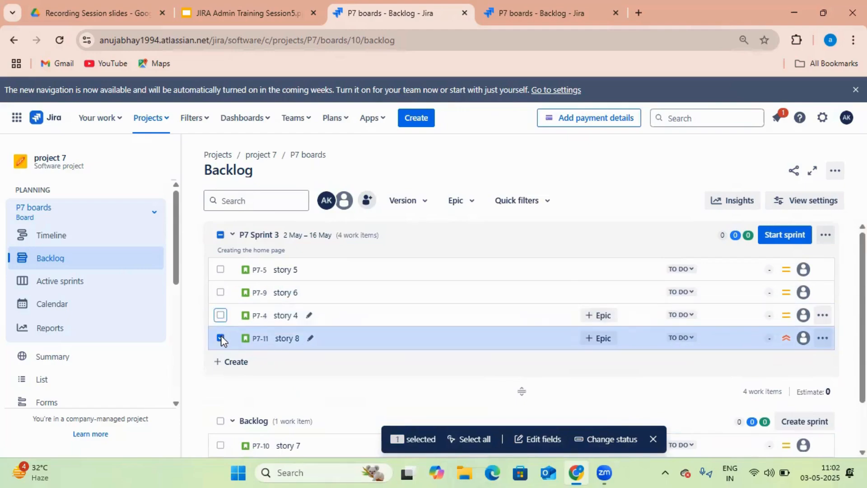
{"action": "left_click", "coordinate": [221, 337]}
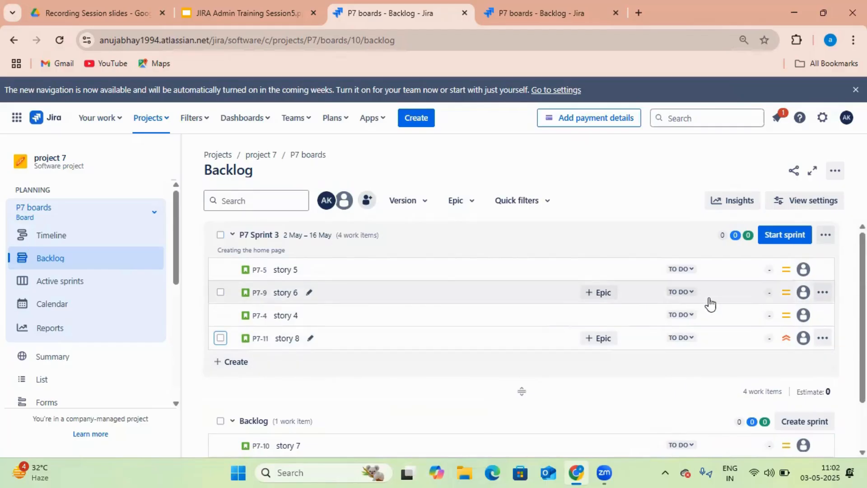
{"action": "mouse_move", "coordinate": [722, 239]}
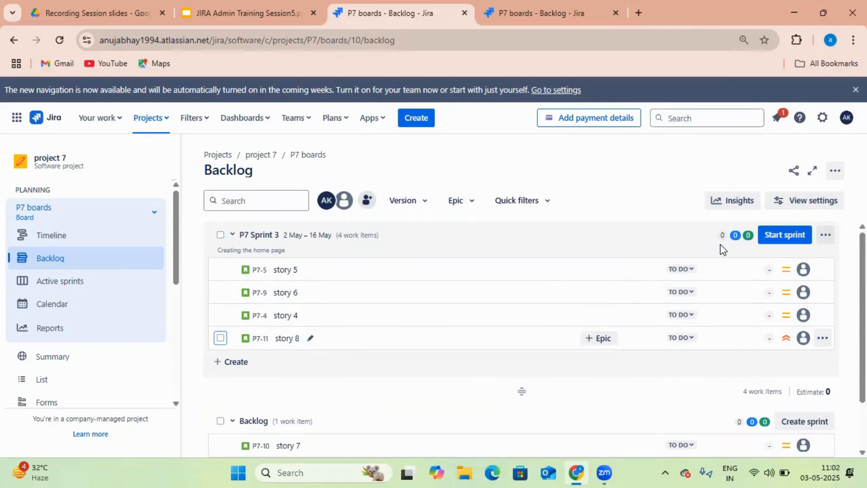
Expand P7 Sprint 3 and give story 5 and story 6 five story points each
{"action": "left_click", "coordinate": [692, 273]}
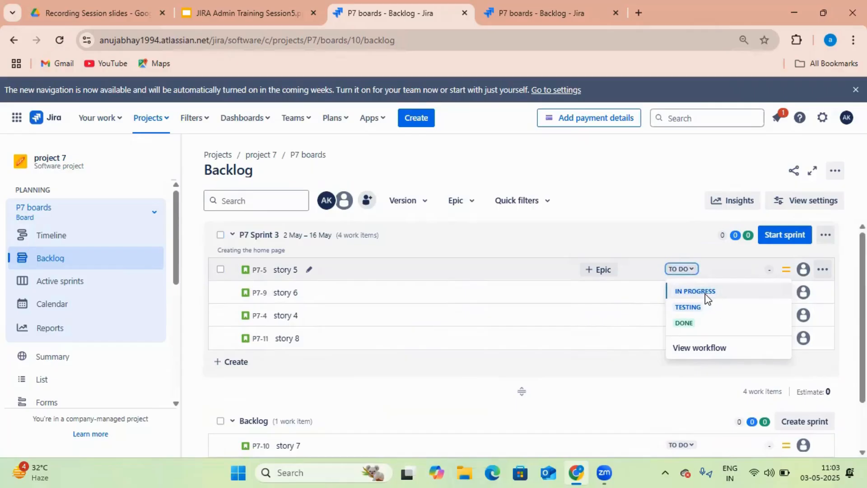
{"action": "left_click", "coordinate": [677, 238]}
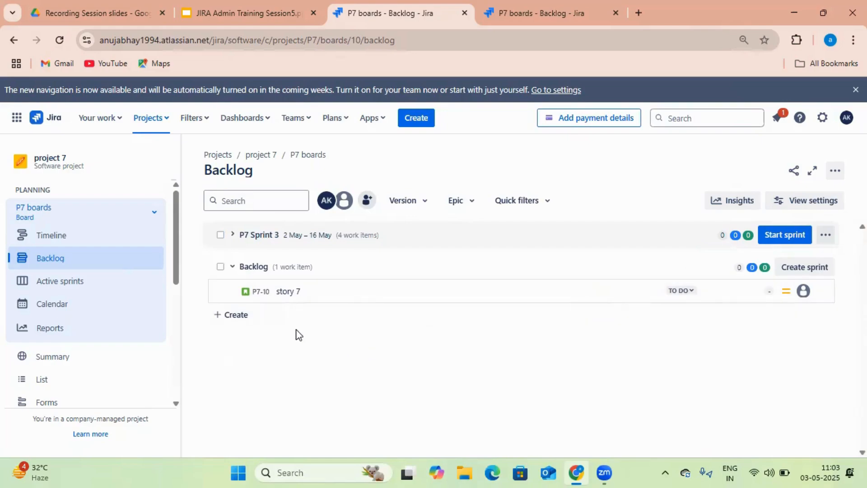
{"action": "left_click", "coordinate": [233, 235]}
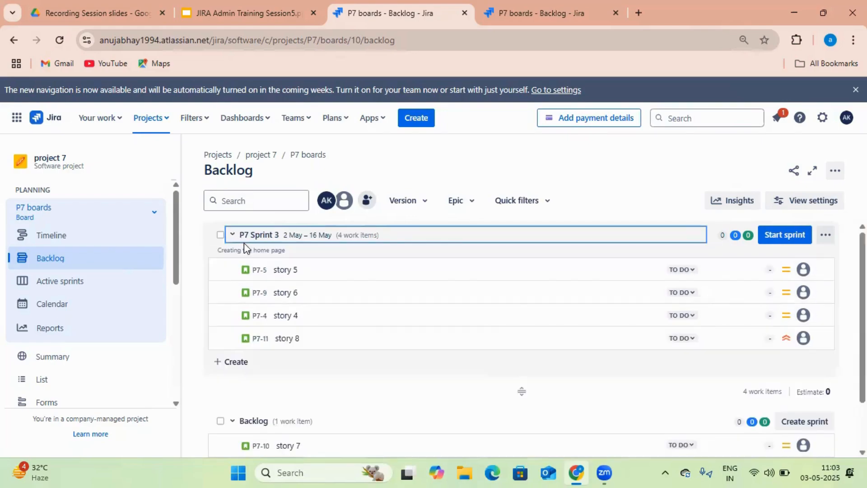
{"action": "left_click", "coordinate": [772, 269]}
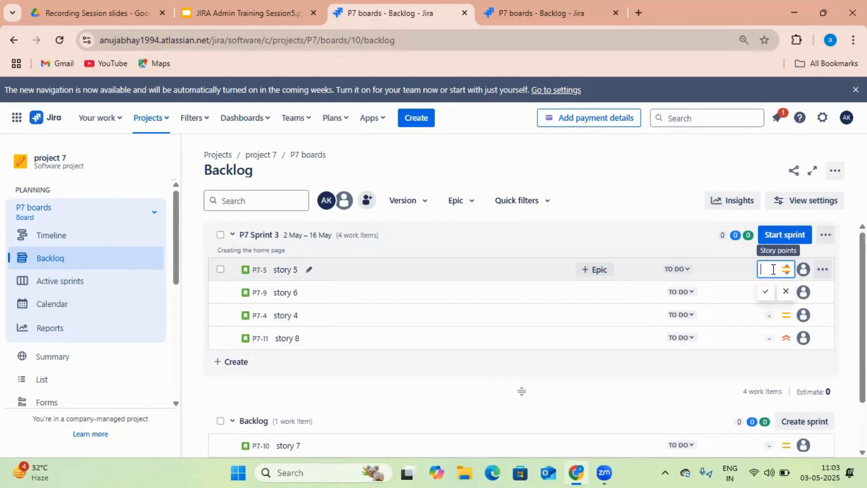
{"action": "type", "text": "5"}
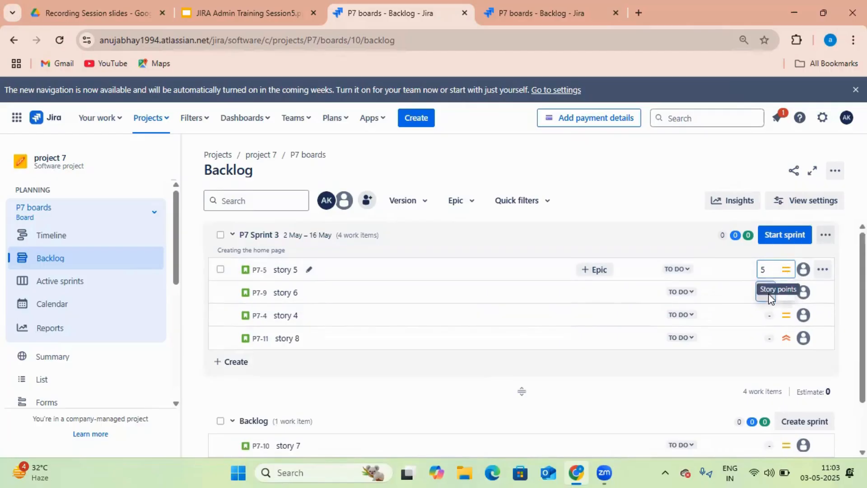
{"action": "left_click", "coordinate": [753, 292]}
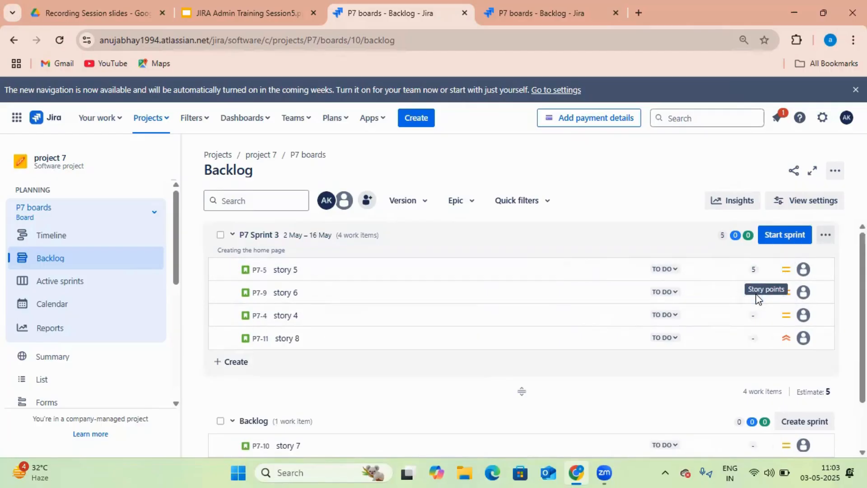
{"action": "left_click", "coordinate": [753, 291]}
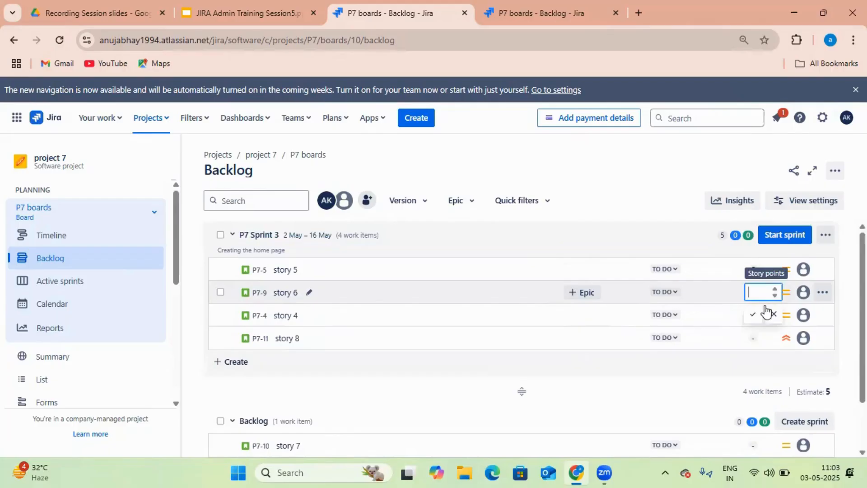
{"action": "type", "text": "5"}
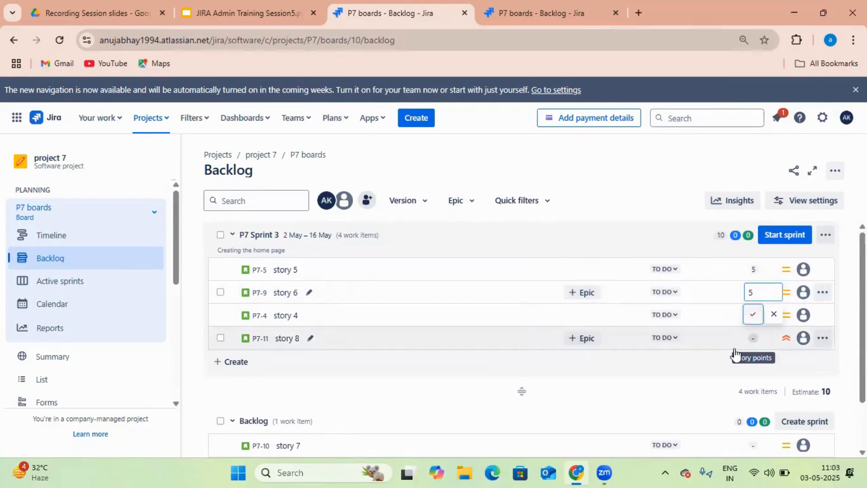
{"action": "left_click", "coordinate": [754, 320]}
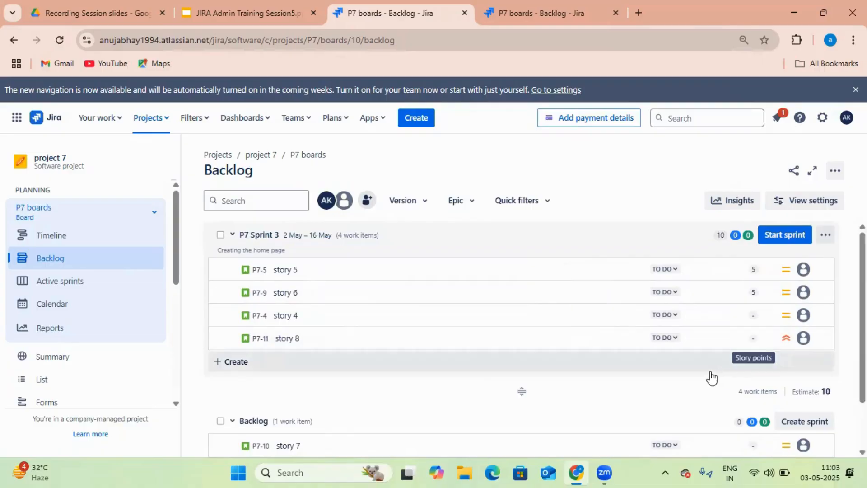
Give story 4 and story 8 five story points each, totalling 20 for the sprint
{"action": "left_click", "coordinate": [758, 316]}
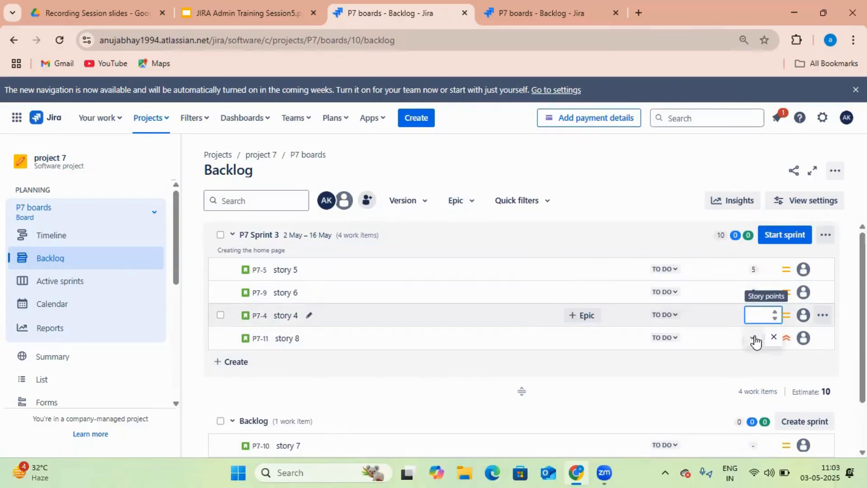
{"action": "left_click", "coordinate": [753, 338]}
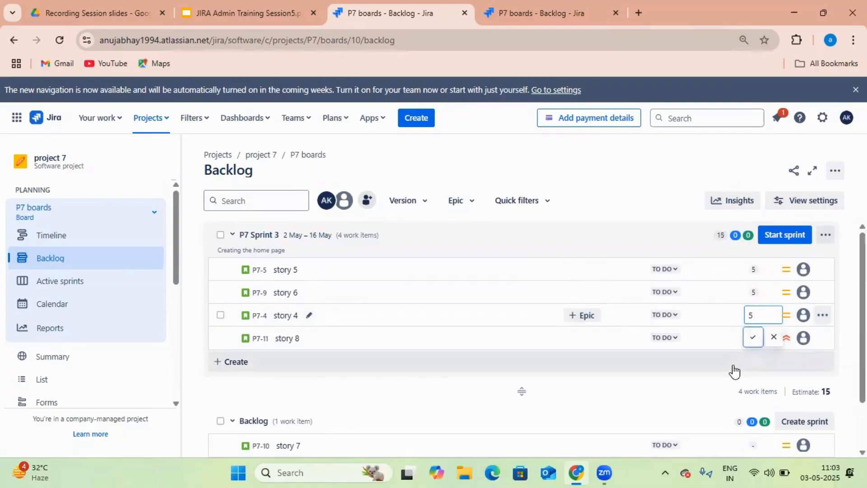
{"action": "left_click", "coordinate": [761, 339]}
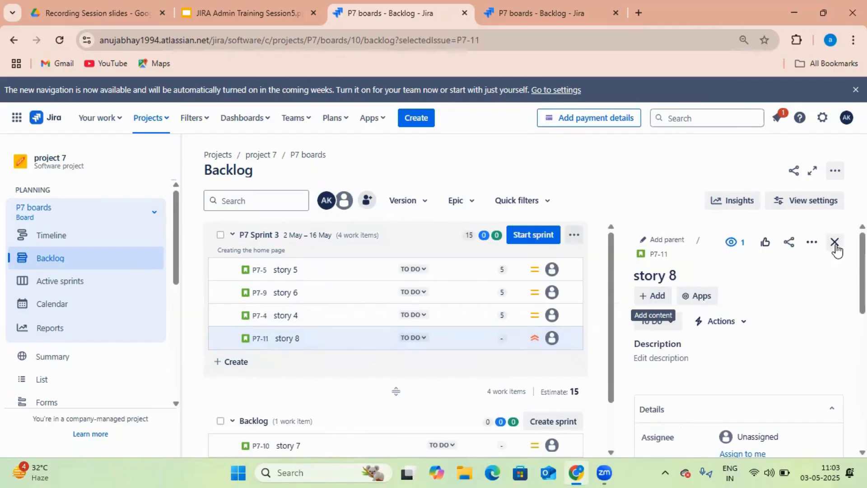
{"action": "left_click", "coordinate": [835, 245]}
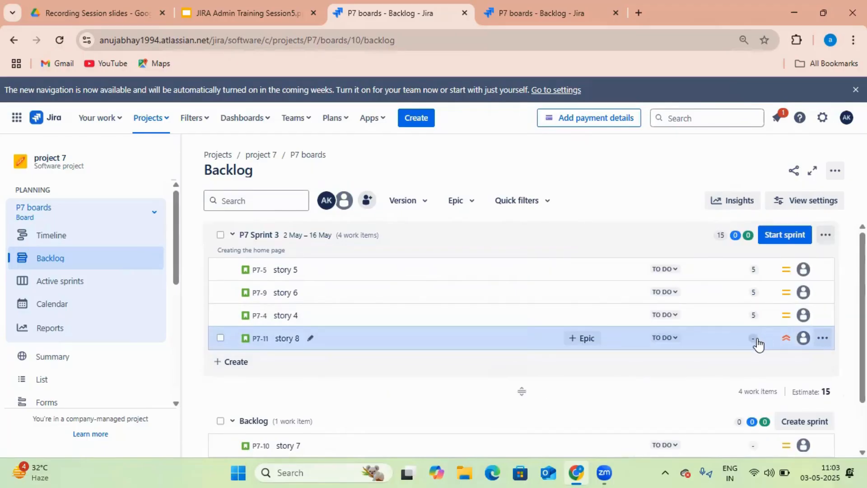
{"action": "left_click", "coordinate": [756, 340]}
{"action": "type", "text": "5"}
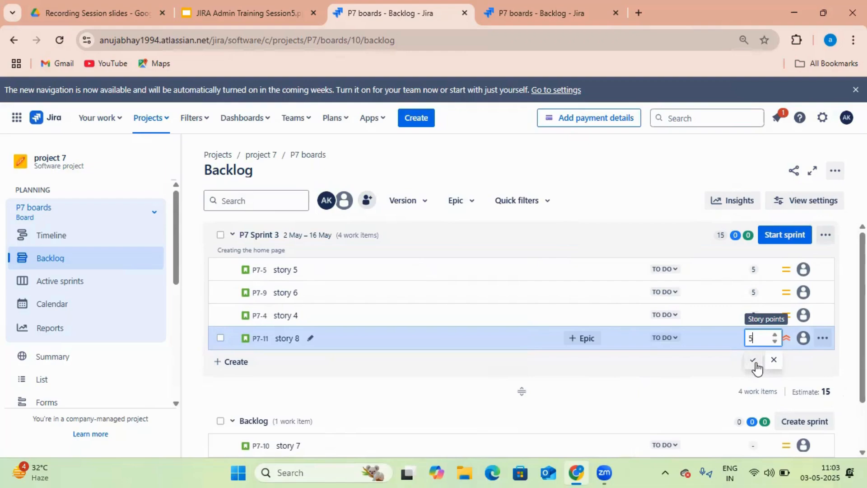
{"action": "left_click", "coordinate": [753, 361]}
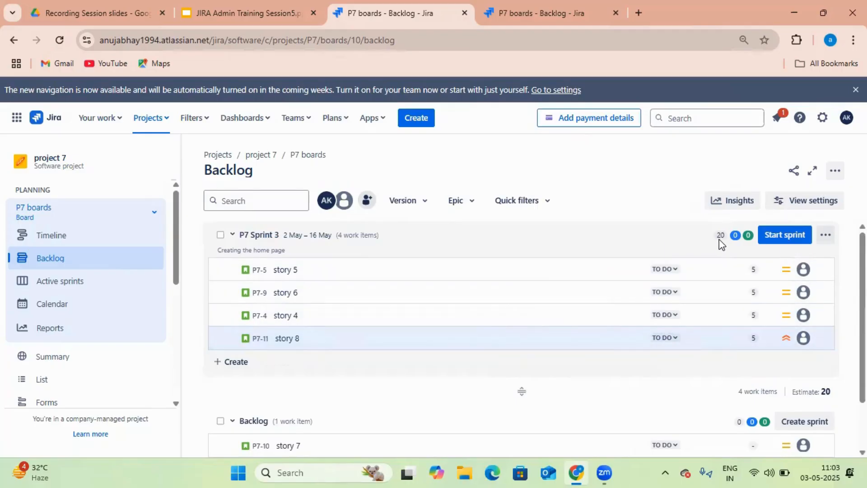
{"action": "mouse_move", "coordinate": [718, 237]}
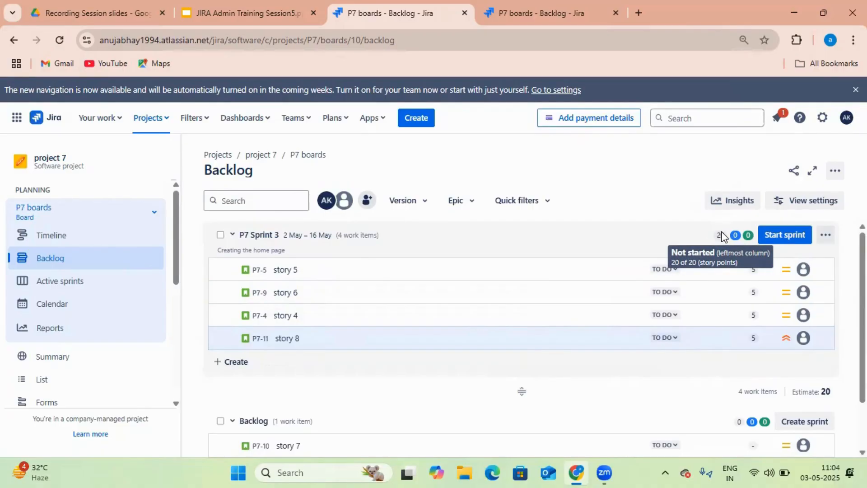
Set story 5's status to In Progress and open the Start Sprint settings for P7 Sprint 3
{"action": "left_click", "coordinate": [676, 271]}
{"action": "left_click", "coordinate": [688, 291]}
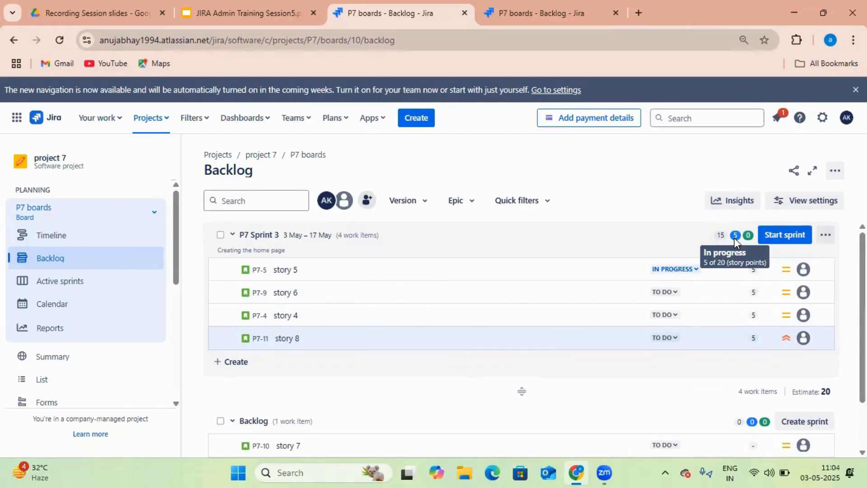
{"action": "mouse_move", "coordinate": [721, 238]}
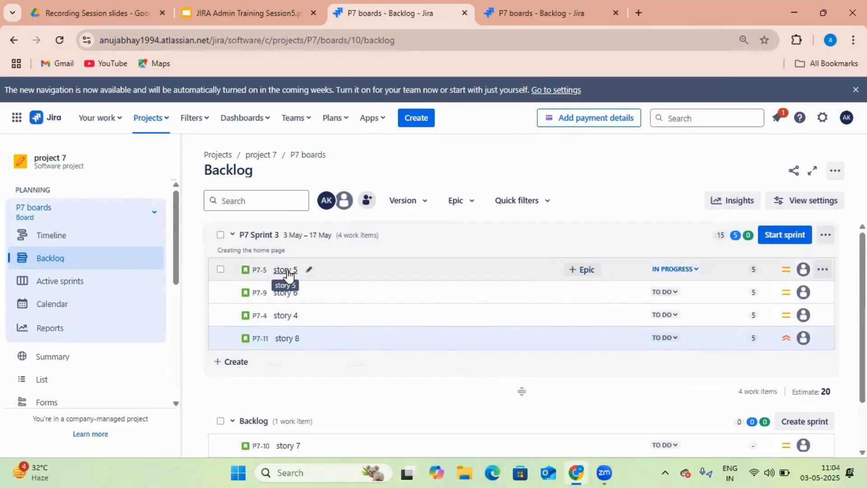
{"action": "scroll", "coordinate": [296, 401], "scroll_direction": "down", "scroll_amount": 2}
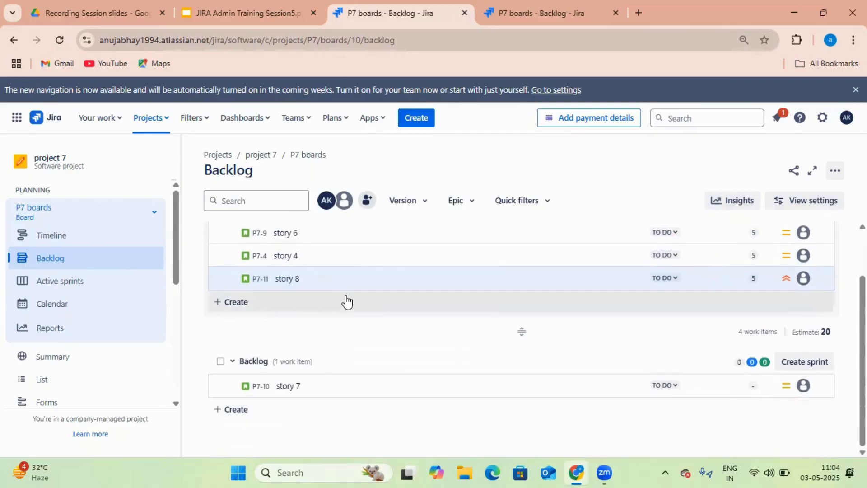
{"action": "scroll", "coordinate": [505, 347], "scroll_direction": "up", "scroll_amount": 2}
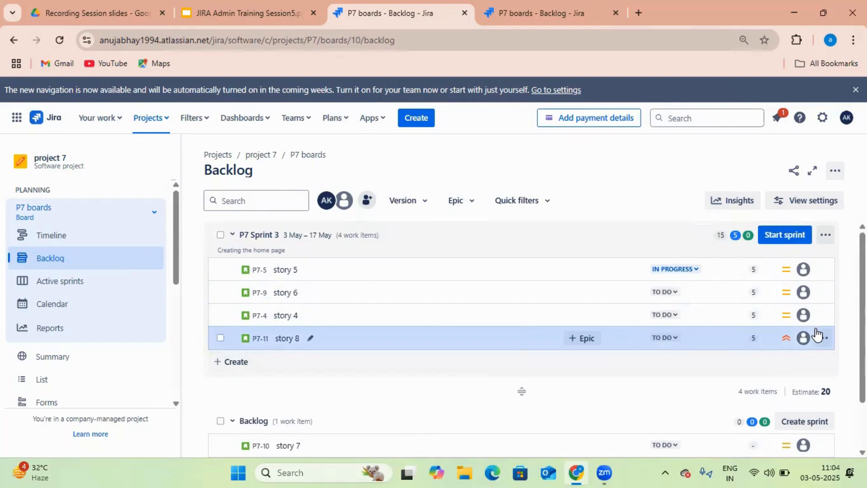
{"action": "left_click", "coordinate": [785, 241]}
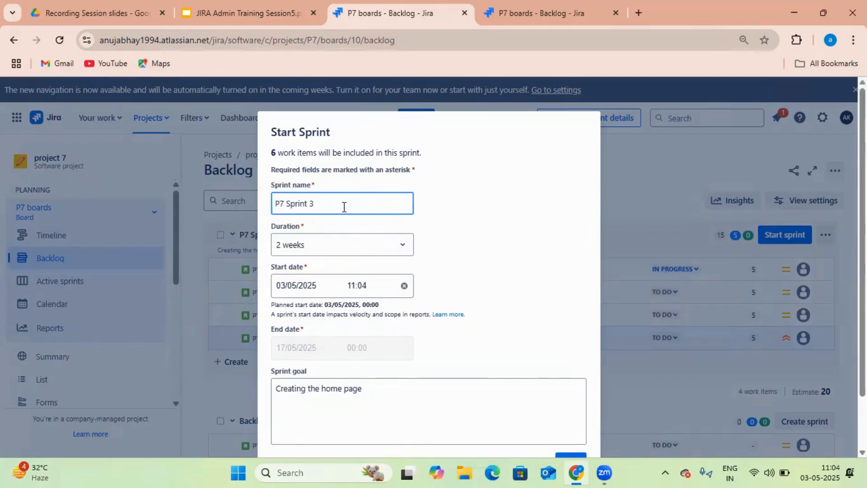
Start P7 Sprint 3 for 2 weeks (03/05/2025–17/05/2025) and dismiss the sprint-started notice
{"action": "scroll", "coordinate": [456, 266], "scroll_direction": "down", "scroll_amount": 2}
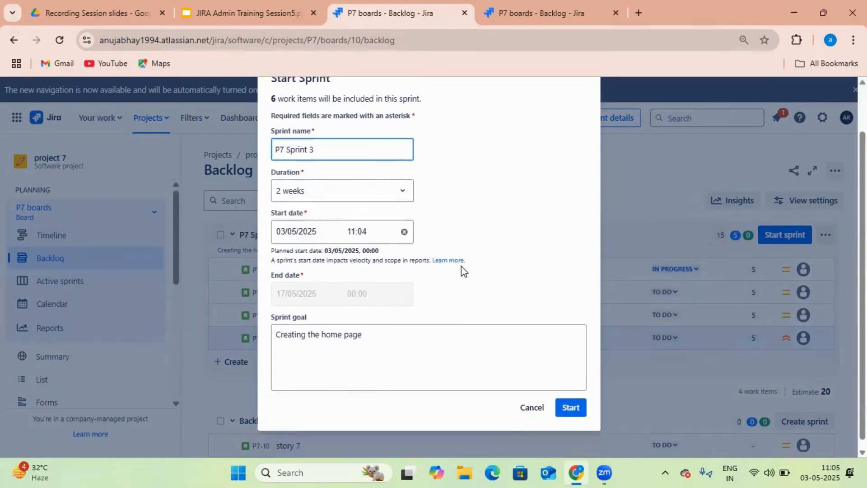
{"action": "left_click", "coordinate": [571, 408]}
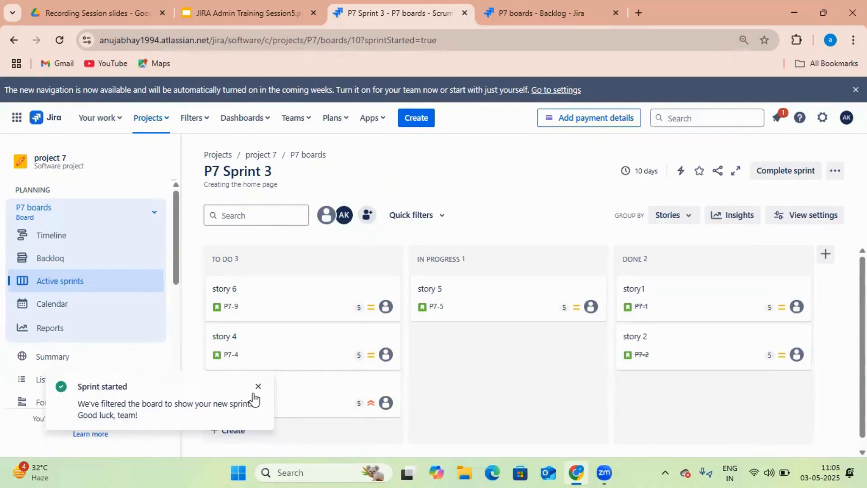
{"action": "left_click", "coordinate": [259, 388]}
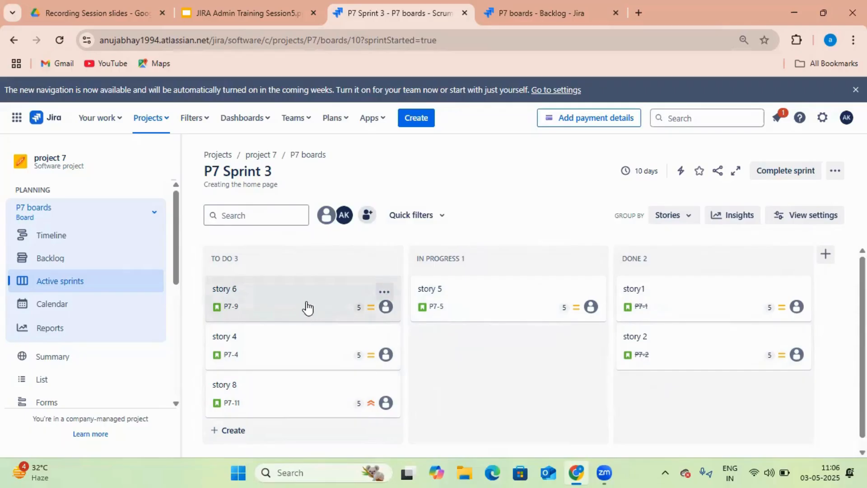
Drag story 6 into In Progress and set story 4's status to In Progress from its details
{"action": "left_click_drag", "start_coordinate": [307, 307], "coordinate": [420, 340]}
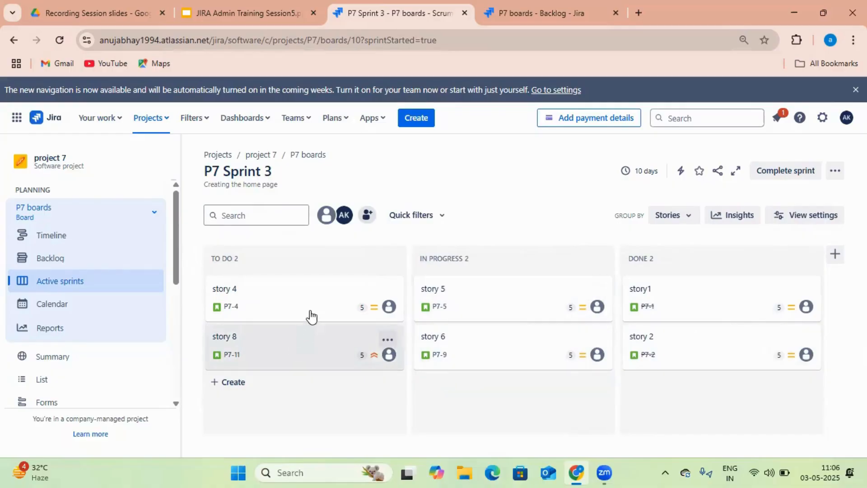
{"action": "left_click", "coordinate": [311, 311]}
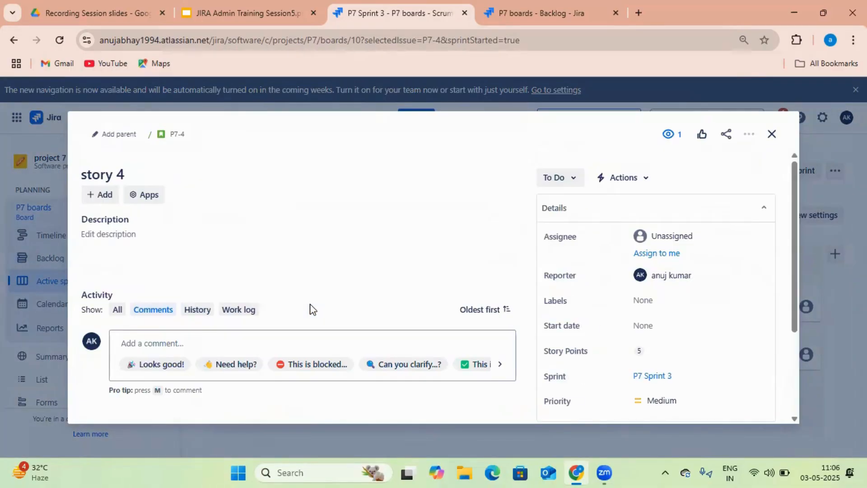
{"action": "left_click", "coordinate": [772, 135]}
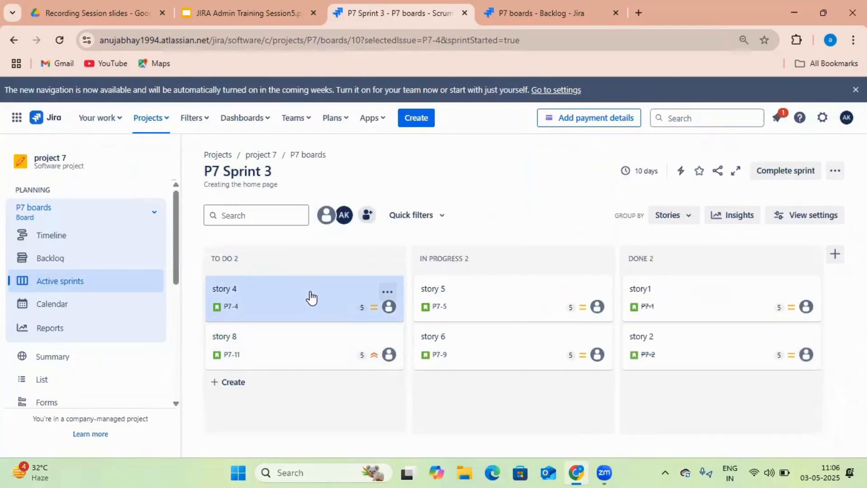
{"action": "left_click", "coordinate": [311, 295]}
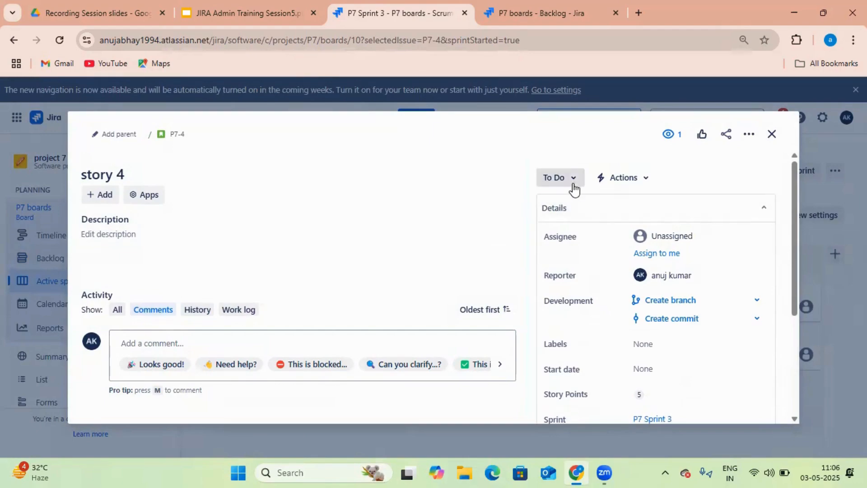
{"action": "left_click", "coordinate": [574, 190]}
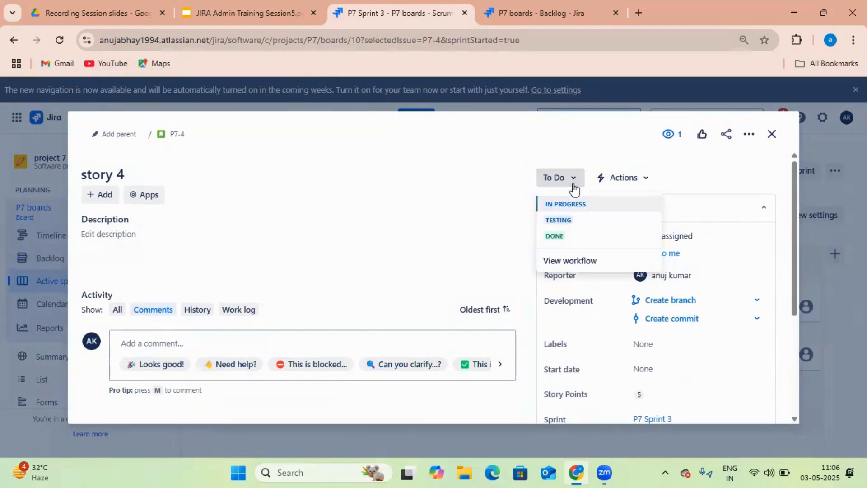
{"action": "left_click", "coordinate": [577, 206]}
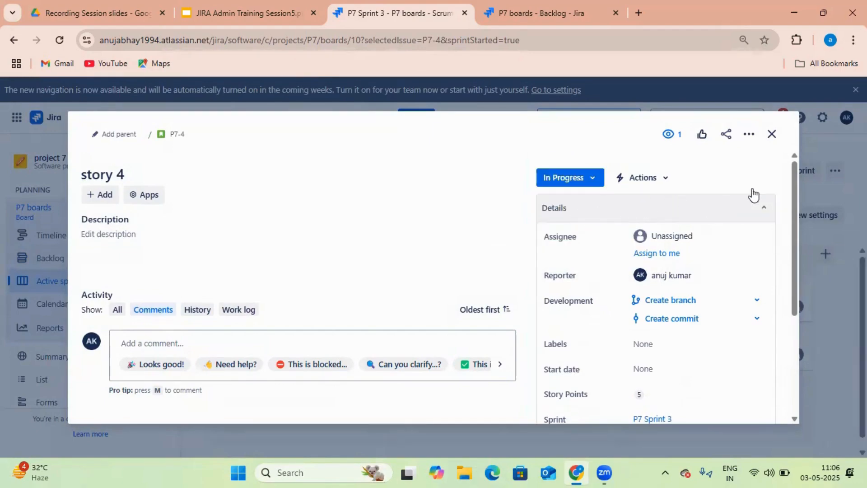
{"action": "left_click", "coordinate": [772, 134]}
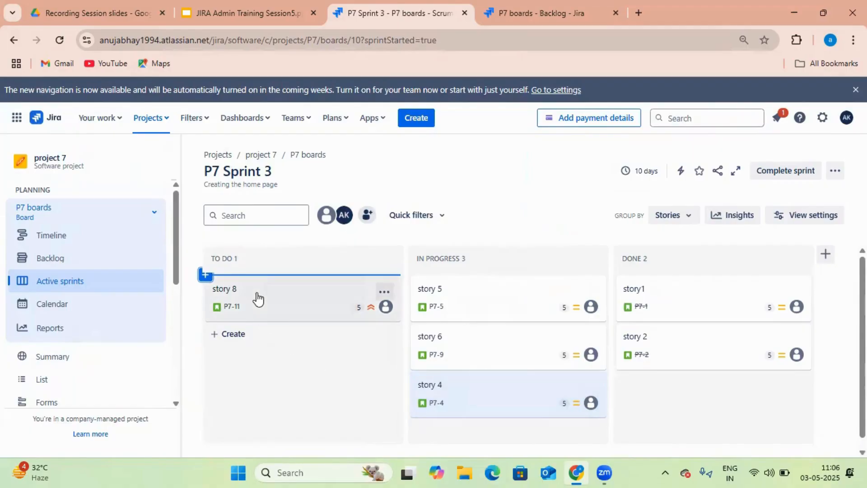
{"action": "left_click_drag", "start_coordinate": [264, 306], "coordinate": [245, 294]}
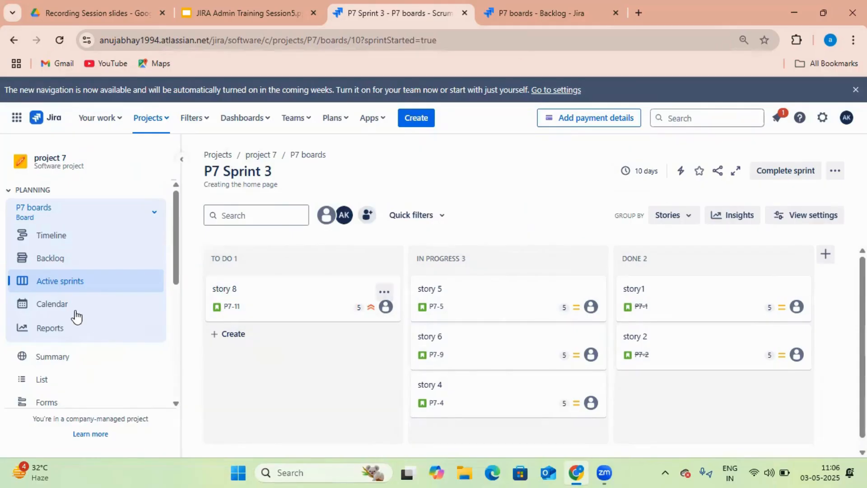
On the active sprint board, move stories 6, 4 and 5 into Done
{"action": "left_click", "coordinate": [122, 285]}
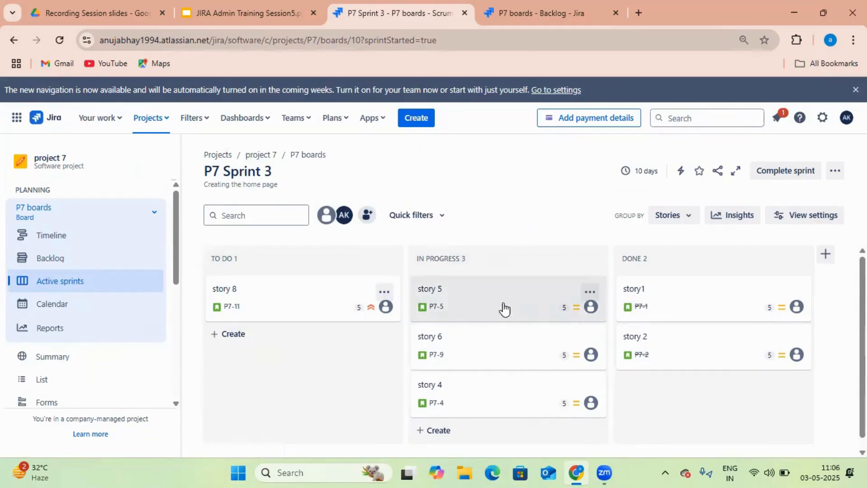
{"action": "left_click_drag", "start_coordinate": [508, 357], "coordinate": [659, 380]}
{"action": "left_click_drag", "start_coordinate": [527, 354], "coordinate": [698, 414]}
{"action": "left_click_drag", "start_coordinate": [564, 298], "coordinate": [672, 405]}
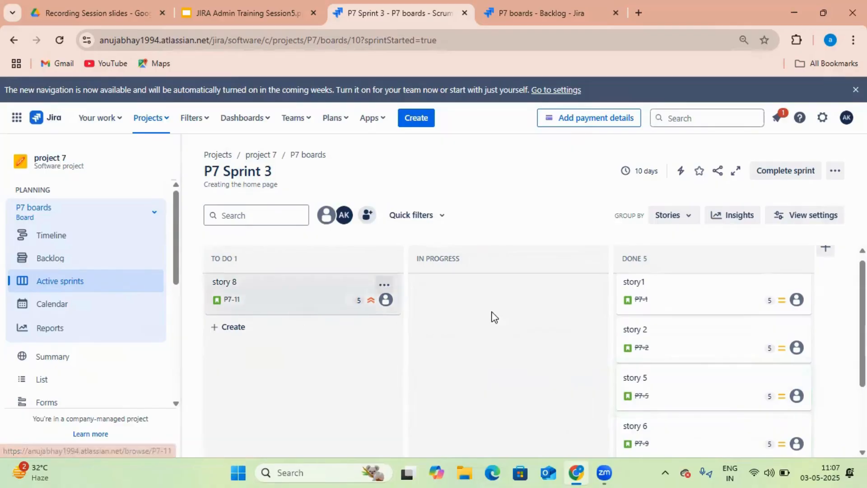
Move stories 2 and 5 from Done back into To Do
{"action": "left_click_drag", "start_coordinate": [649, 301], "coordinate": [646, 299]}
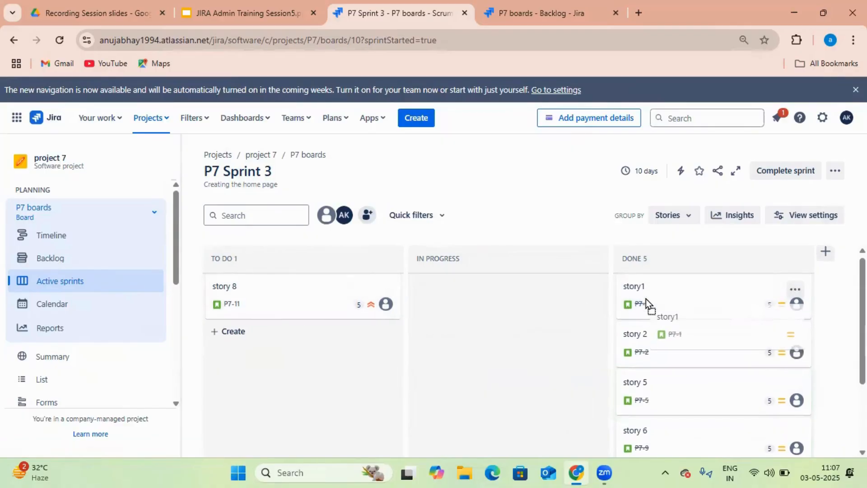
{"action": "left_click_drag", "start_coordinate": [688, 353], "coordinate": [303, 340]}
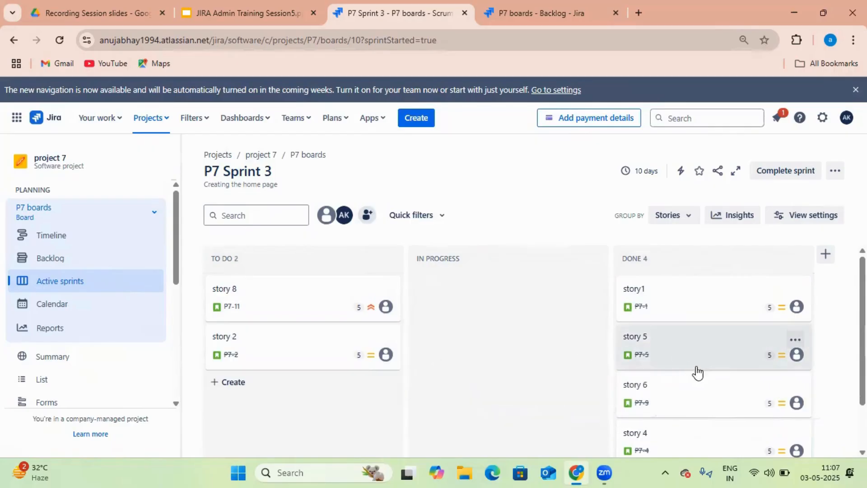
{"action": "left_click_drag", "start_coordinate": [698, 373], "coordinate": [250, 380]}
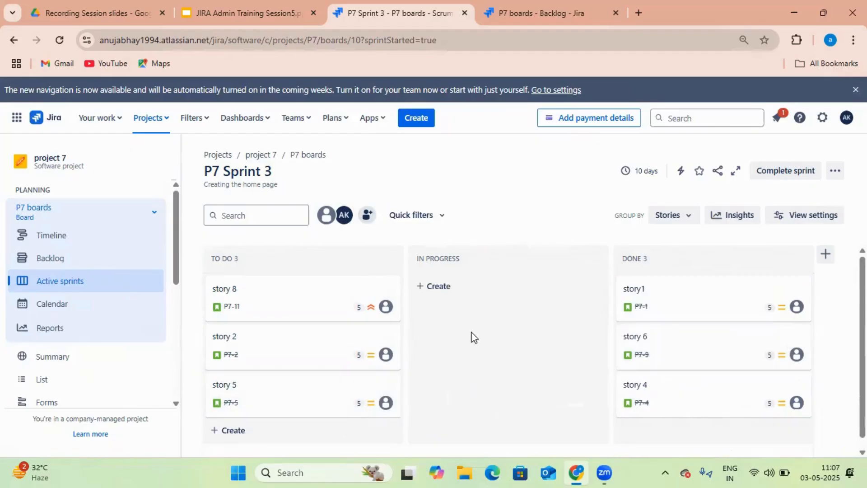
Assign story 8 to the current user and stories 2 and 5 to two other team members
{"action": "left_click", "coordinate": [387, 299]}
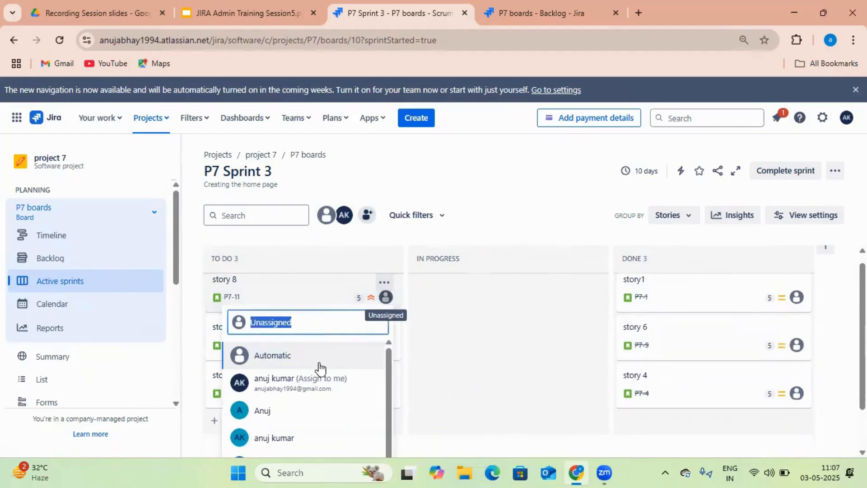
{"action": "left_click", "coordinate": [289, 383]}
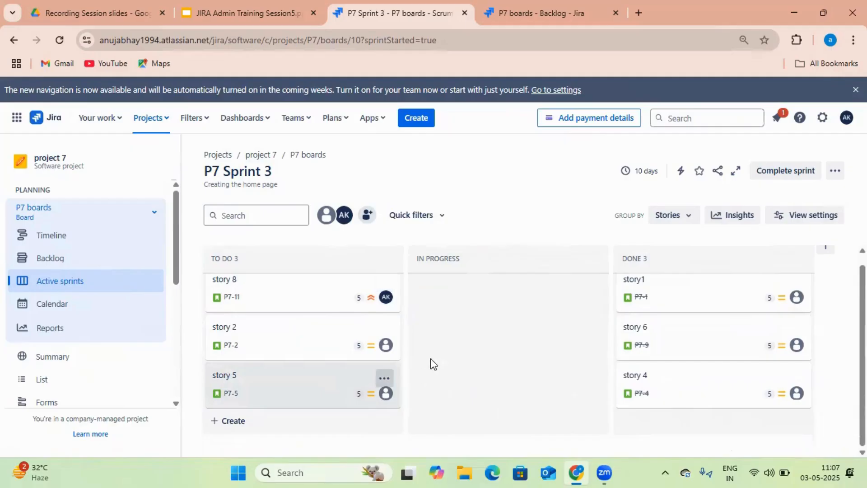
{"action": "left_click", "coordinate": [386, 345]}
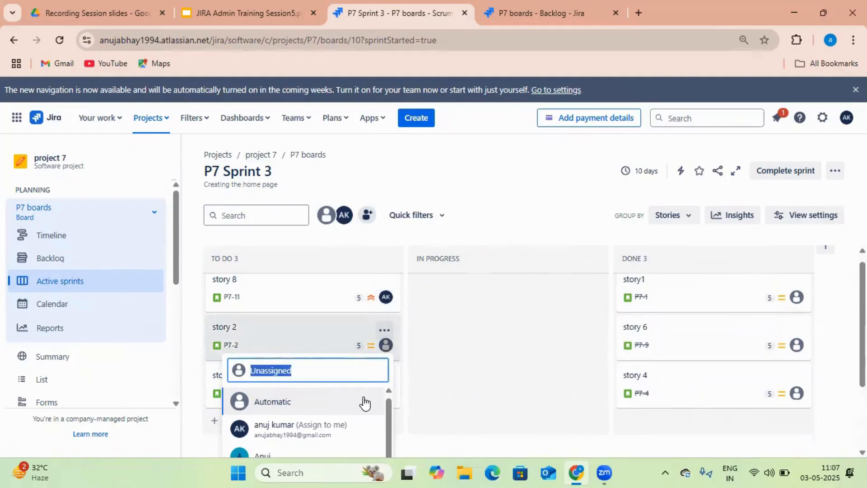
{"action": "left_click", "coordinate": [303, 361]}
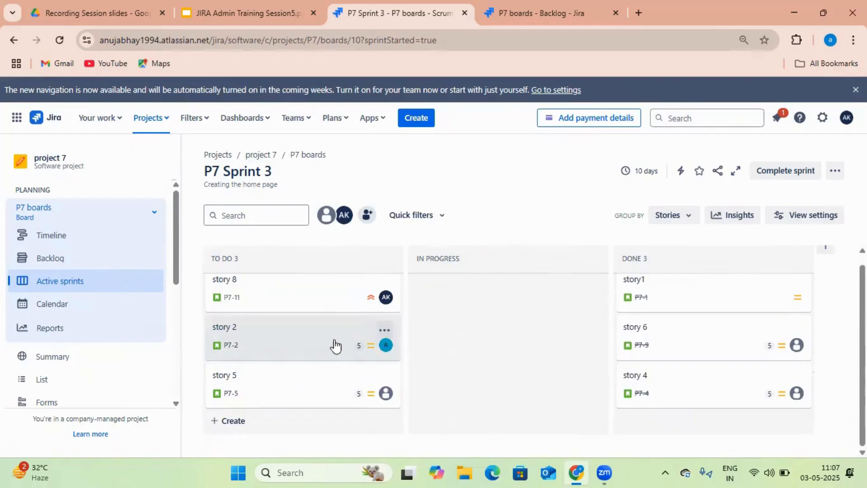
{"action": "left_click", "coordinate": [386, 393]}
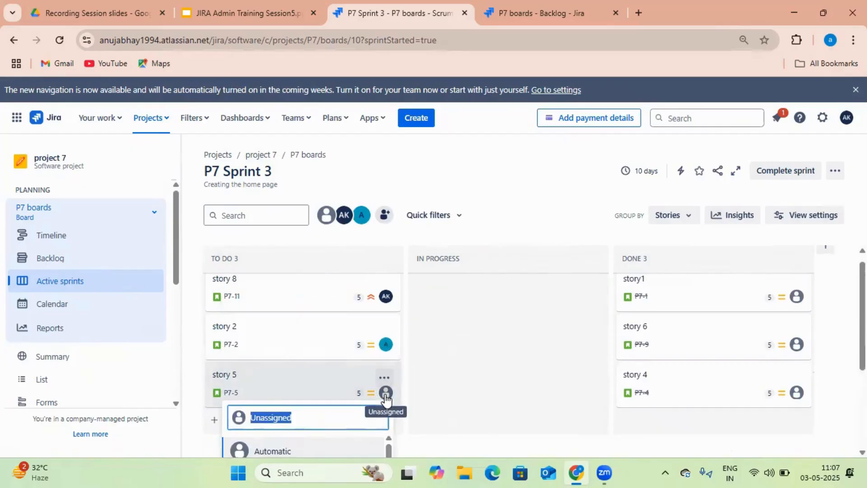
{"action": "left_click", "coordinate": [313, 416]}
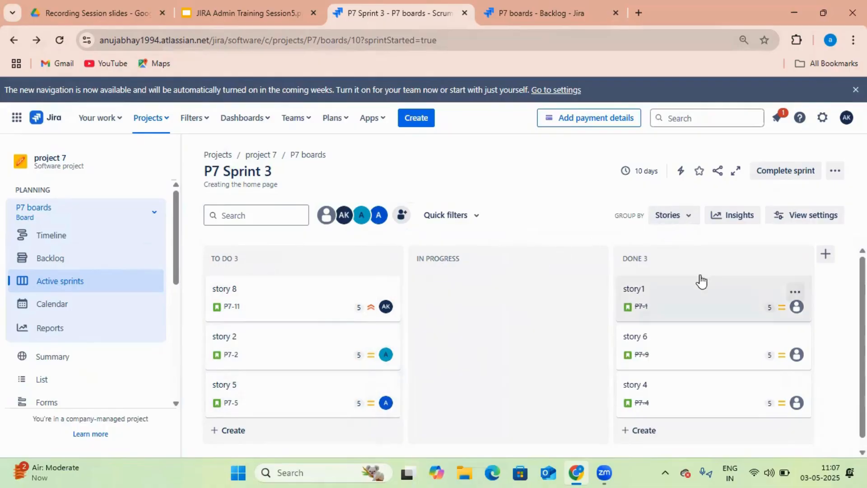
{"action": "left_click", "coordinate": [686, 220]}
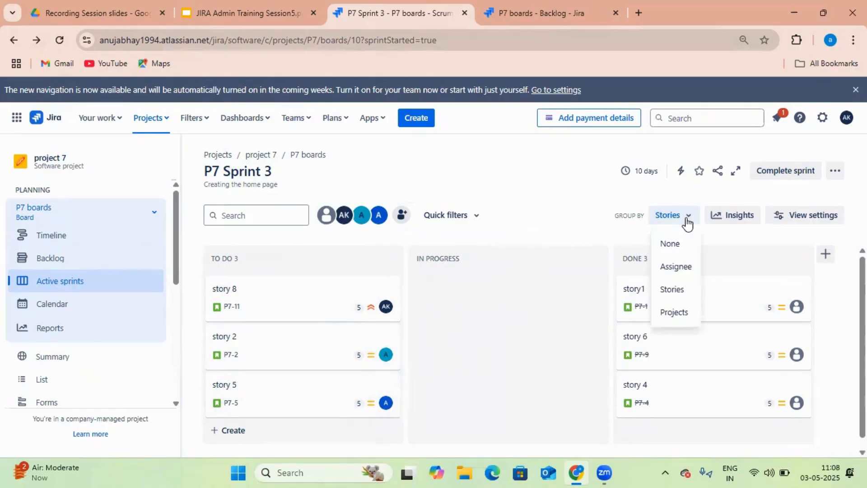
{"action": "left_click", "coordinate": [691, 276]}
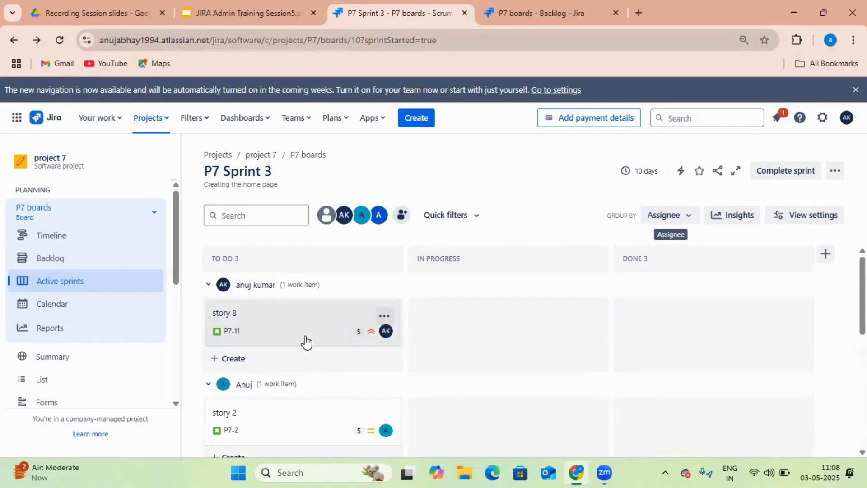
{"action": "scroll", "coordinate": [363, 347], "scroll_direction": "down", "scroll_amount": 2}
{"action": "scroll", "coordinate": [364, 347], "scroll_direction": "up", "scroll_amount": 1}
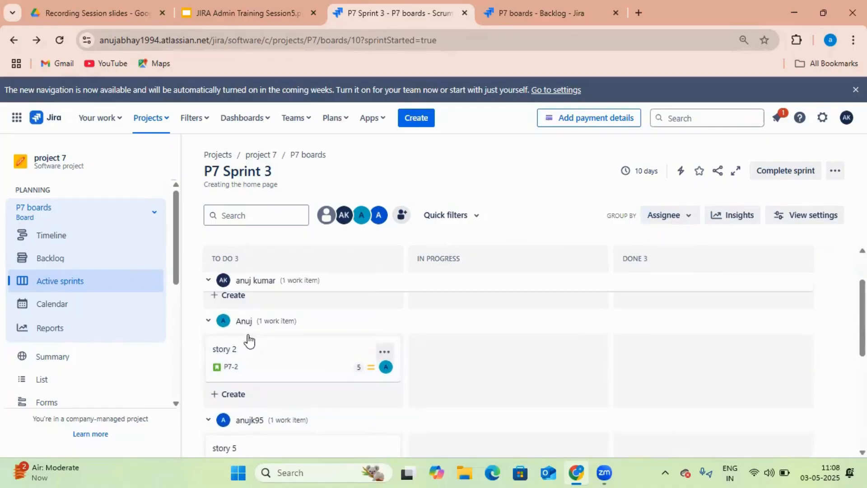
{"action": "scroll", "coordinate": [289, 379], "scroll_direction": "down", "scroll_amount": 2}
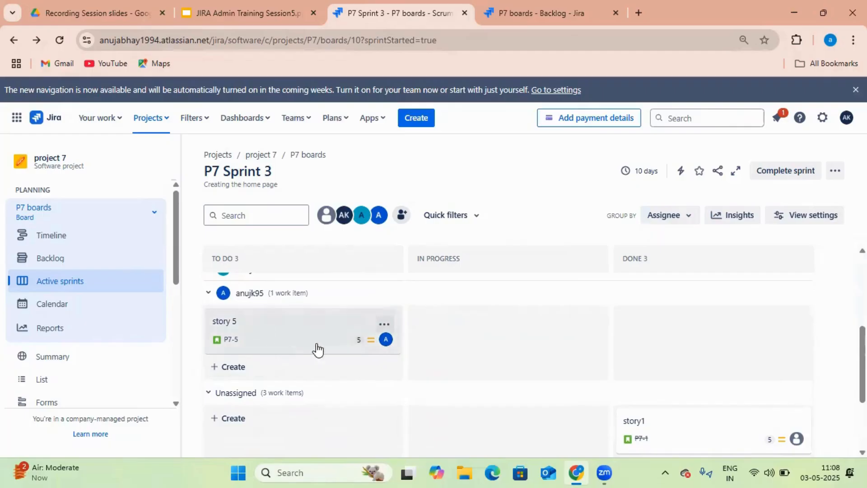
{"action": "scroll", "coordinate": [488, 370], "scroll_direction": "up", "scroll_amount": 3}
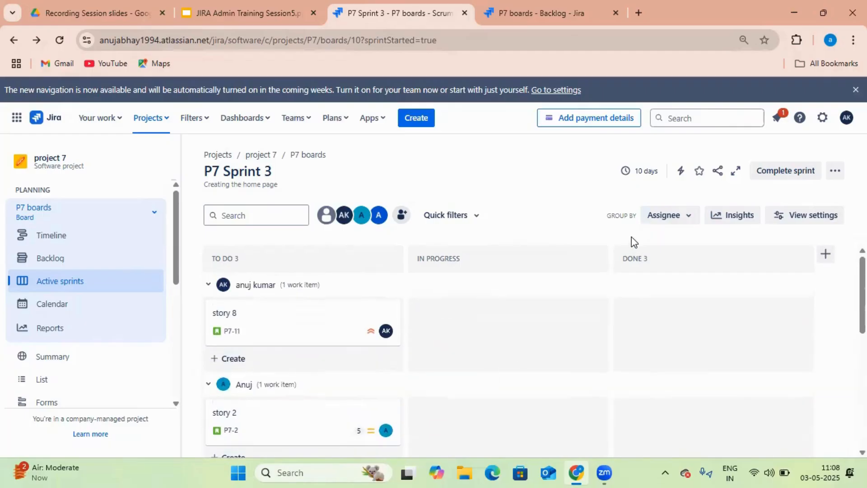
{"action": "left_click", "coordinate": [685, 221]}
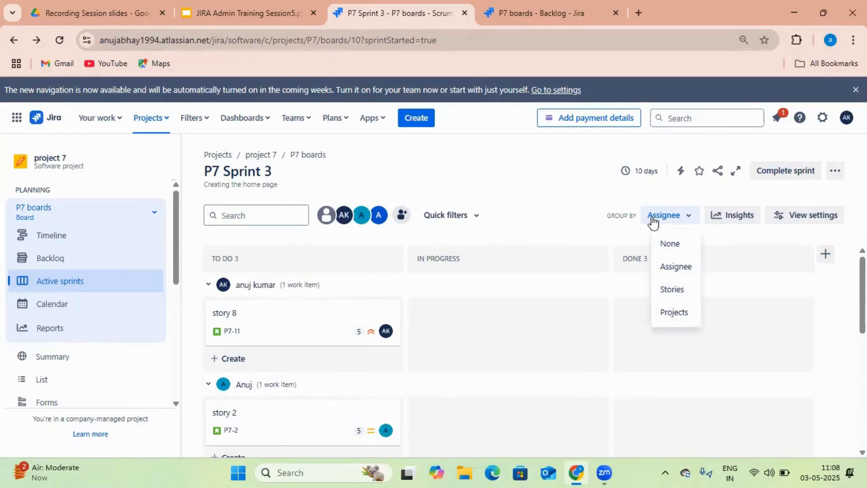
{"action": "left_click", "coordinate": [676, 293]}
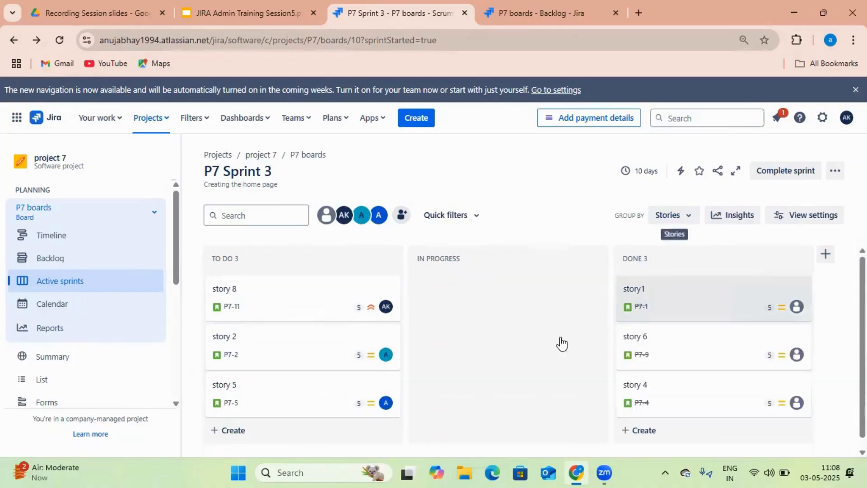
{"action": "left_click", "coordinate": [686, 218]}
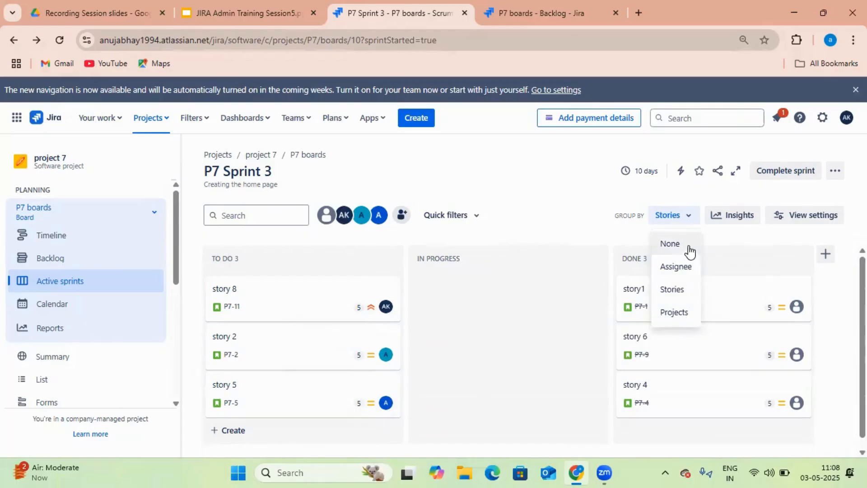
{"action": "left_click", "coordinate": [694, 219]}
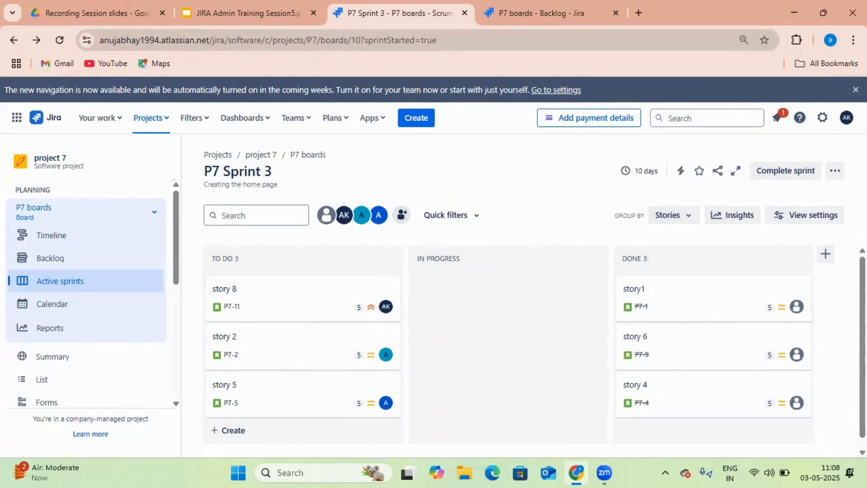
In Configure board, set the swimlanes to group by Assignee, then view the Backlog
{"action": "left_click", "coordinate": [836, 172]}
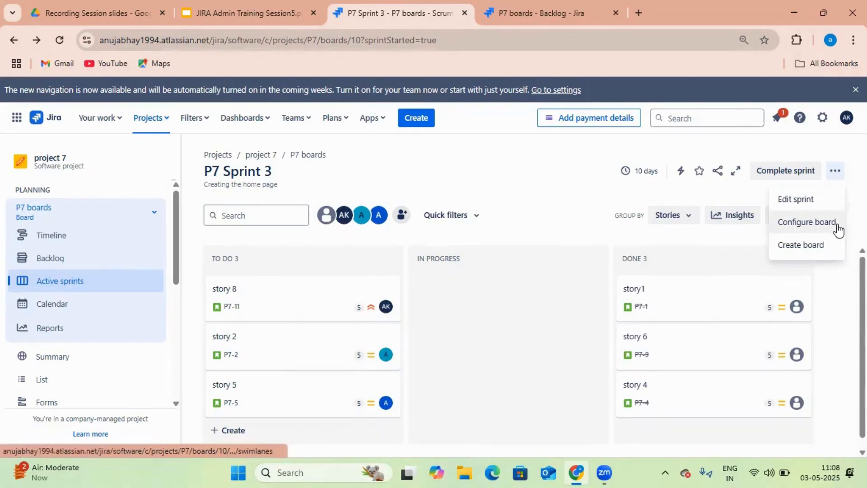
{"action": "left_click", "coordinate": [830, 169]}
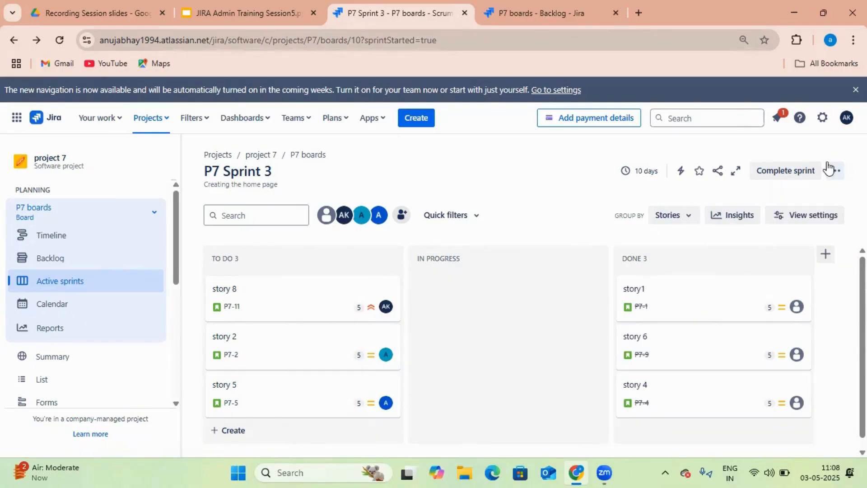
{"action": "left_click", "coordinate": [835, 171]}
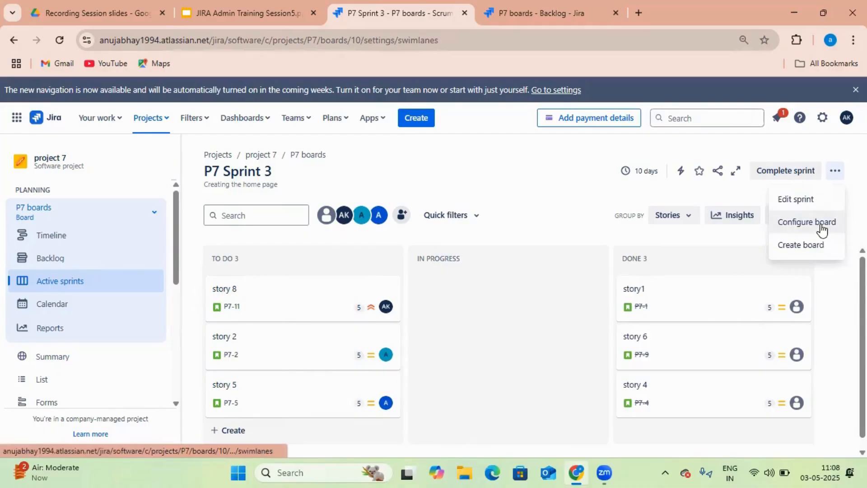
{"action": "left_click", "coordinate": [821, 228]}
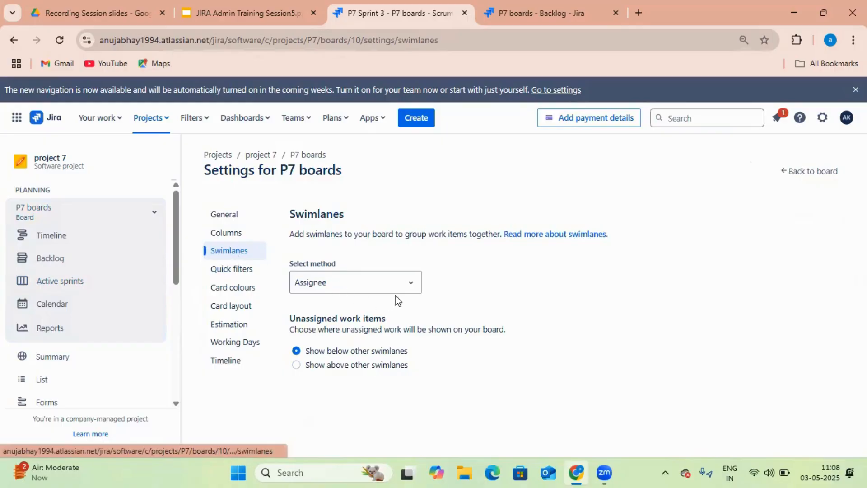
{"action": "left_click", "coordinate": [412, 289]}
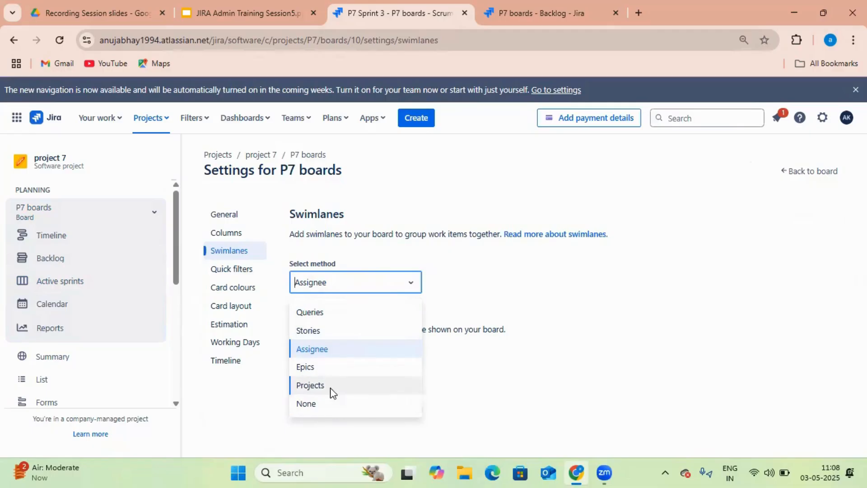
{"action": "left_click", "coordinate": [353, 350]}
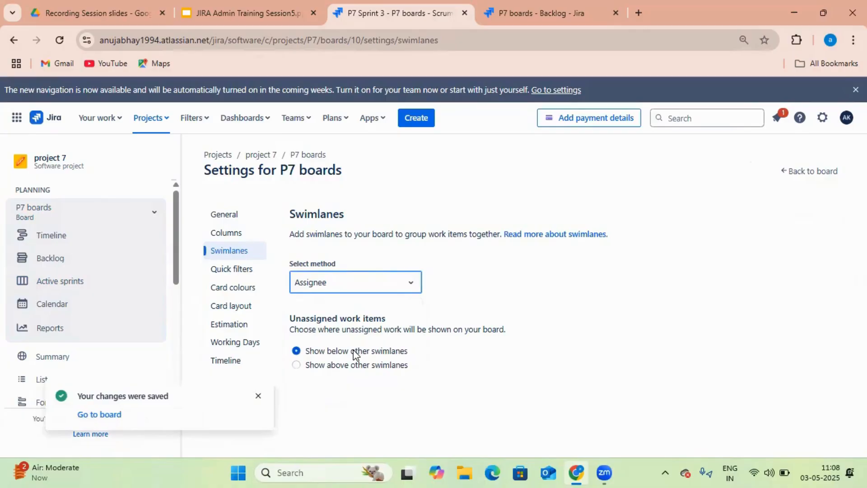
{"action": "left_click", "coordinate": [261, 397]}
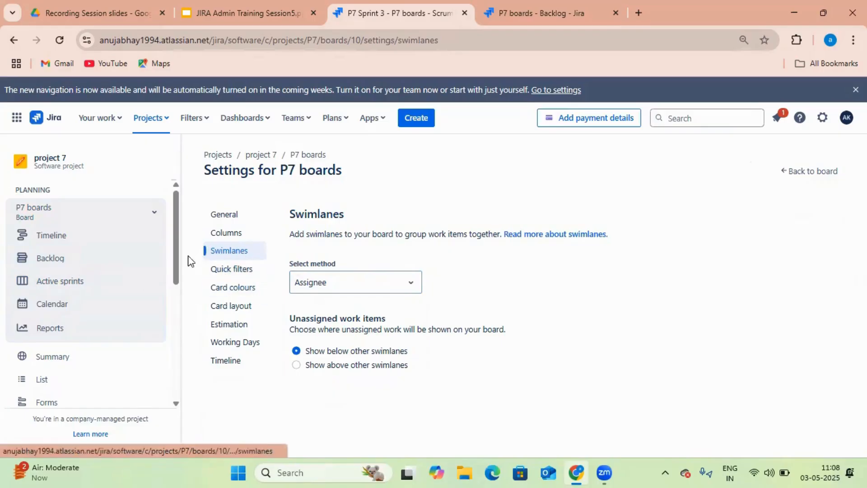
{"action": "left_click", "coordinate": [69, 258]}
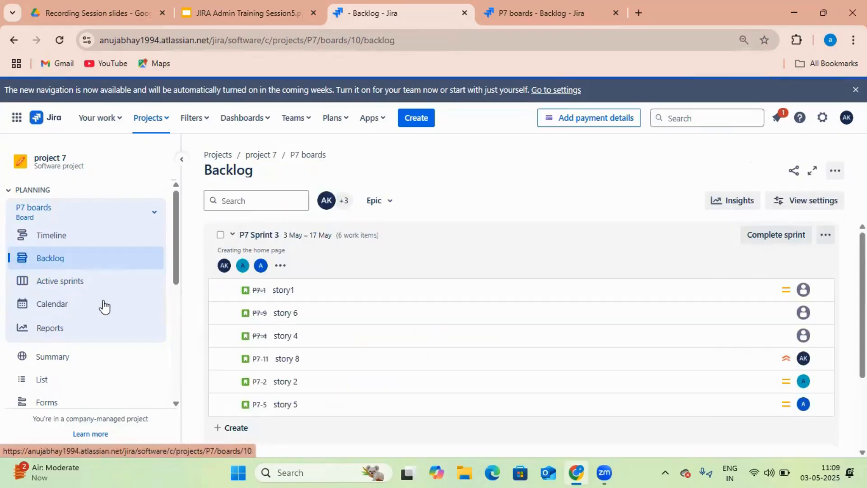
Return to the active P7 Sprint 3 board and begin adding a column after Done
{"action": "left_click", "coordinate": [82, 281]}
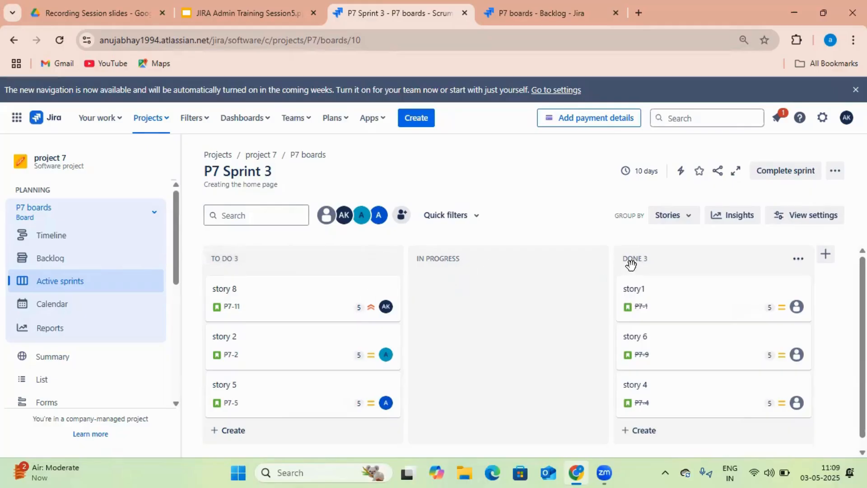
{"action": "left_click", "coordinate": [825, 255]}
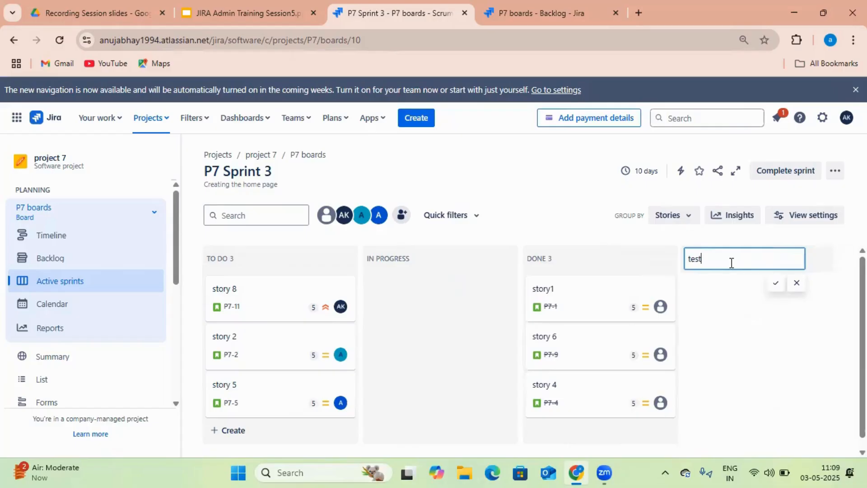
Cancel the pending new column and move story 8 from To Do into Testing
{"action": "key", "text": "Escape"}
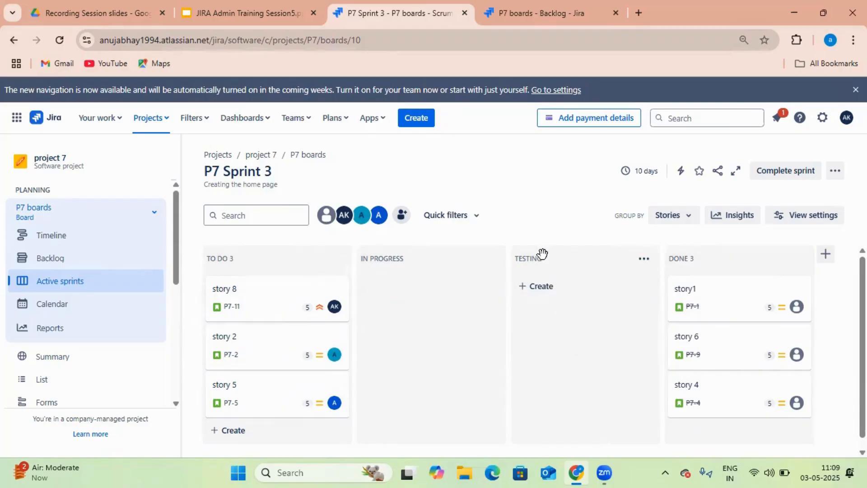
{"action": "left_click_drag", "start_coordinate": [263, 311], "coordinate": [538, 311]}
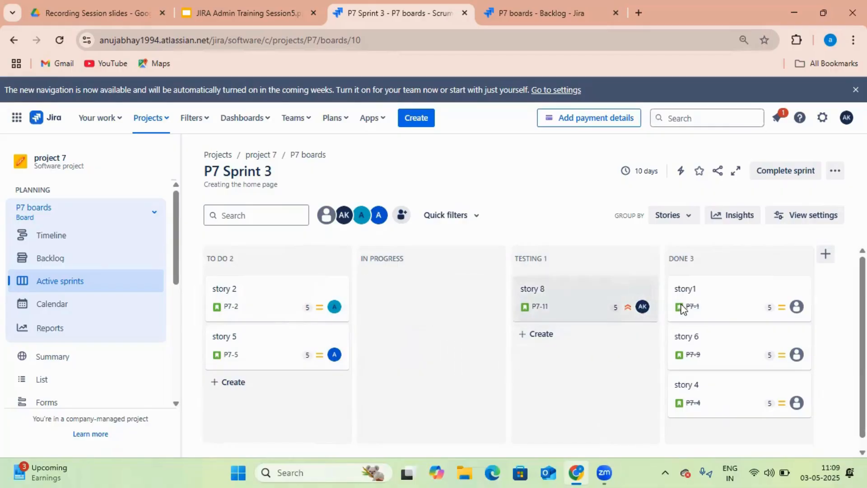
{"action": "left_click", "coordinate": [826, 256]}
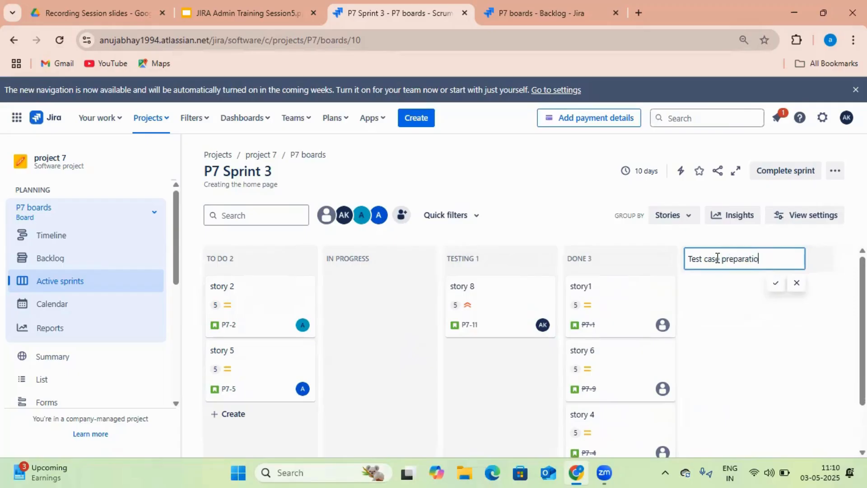
Finish the 'Test case preparation' column and move story 2 into Done
{"action": "key", "text": "Escape"}
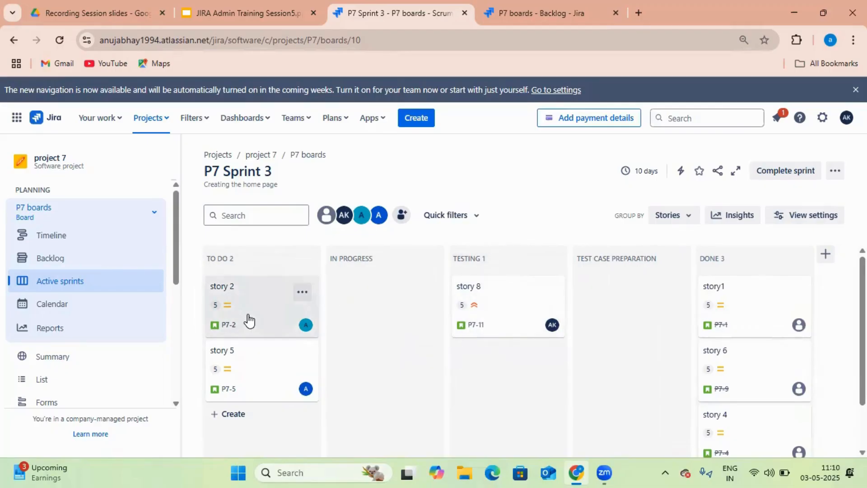
{"action": "left_click_drag", "start_coordinate": [249, 316], "coordinate": [713, 323]}
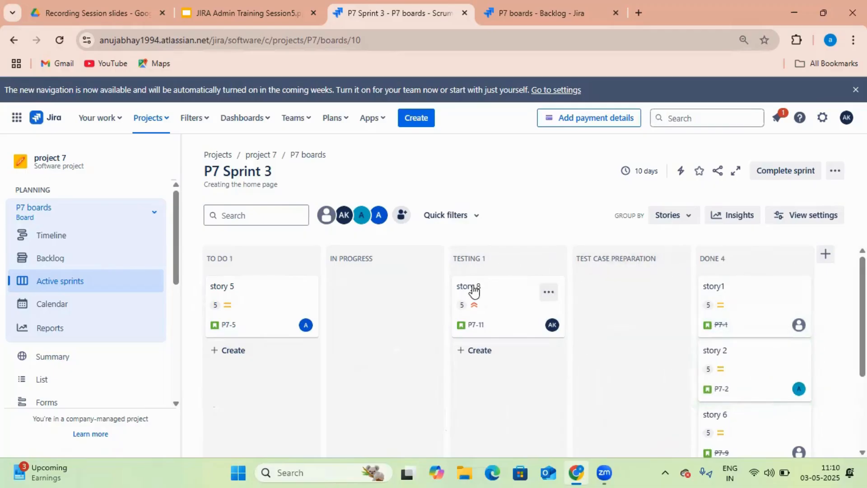
Delete the TESTING column from the board and confirm the deletion
{"action": "left_click", "coordinate": [552, 267]}
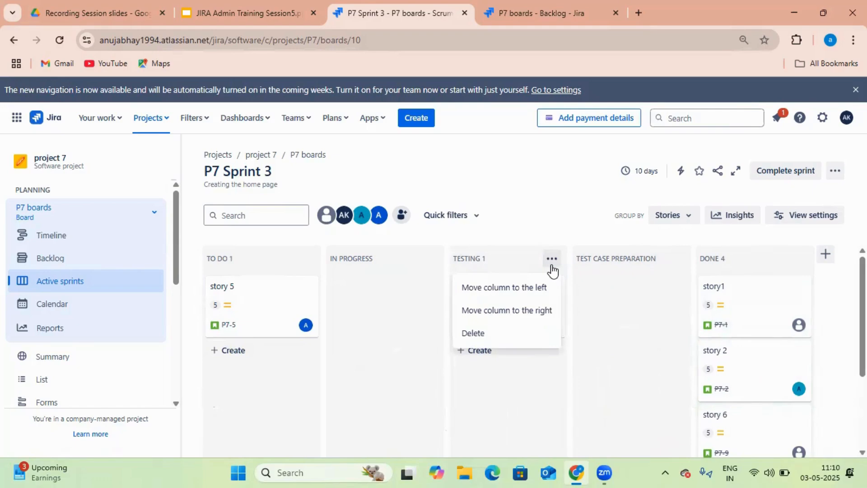
{"action": "left_click", "coordinate": [558, 268]}
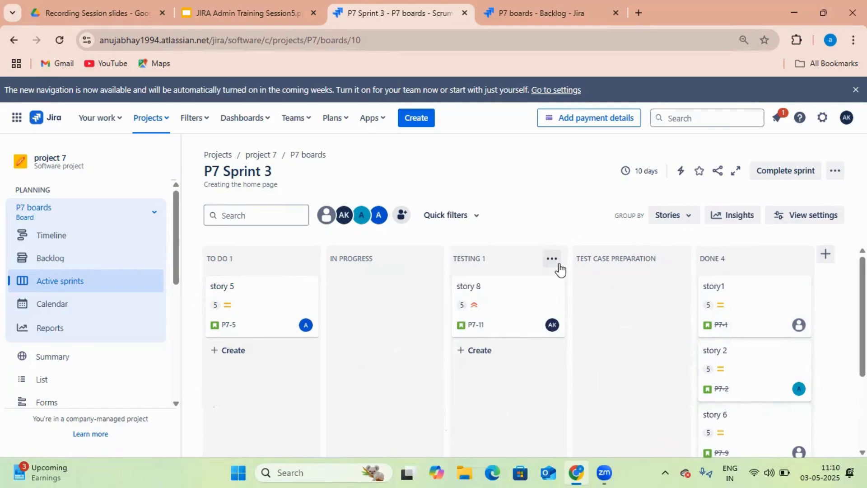
{"action": "left_click", "coordinate": [560, 269]}
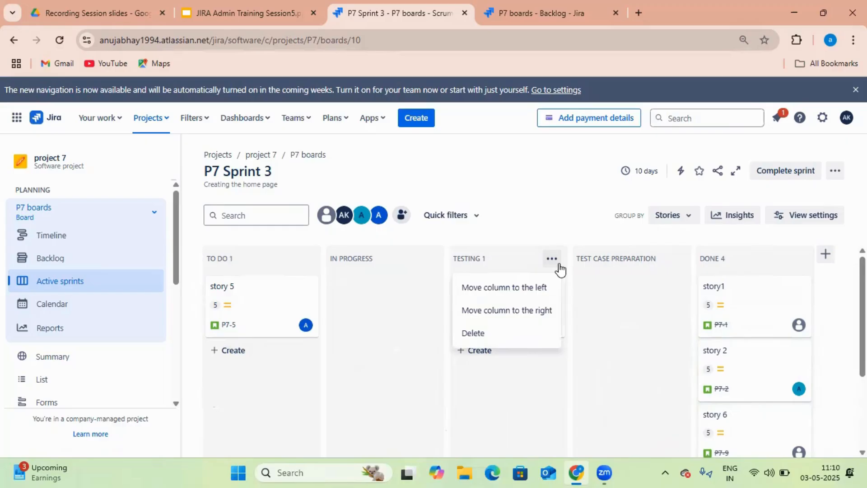
{"action": "left_click", "coordinate": [490, 337]}
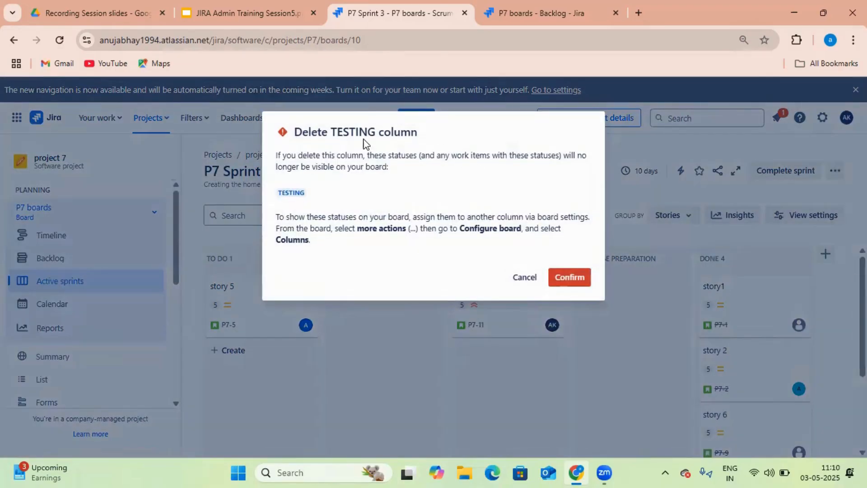
{"action": "left_click", "coordinate": [563, 278]}
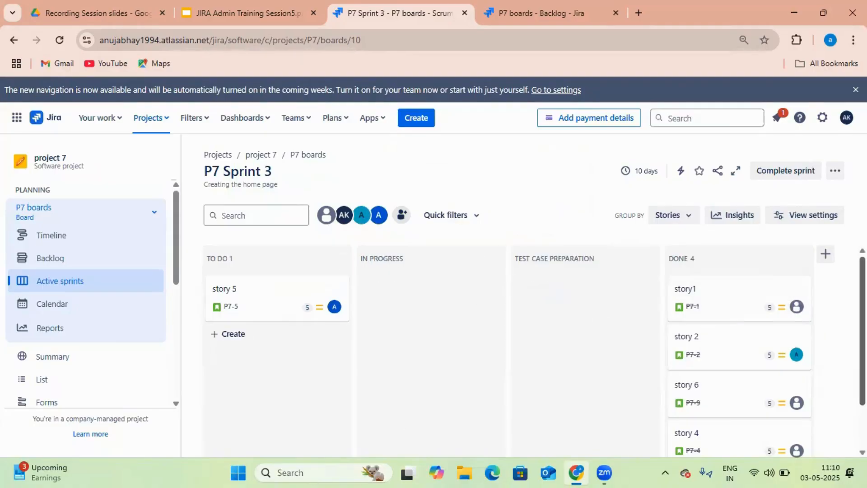
{"action": "left_click", "coordinate": [834, 170]}
Delete the TEST CASE PREPARATION board column, keeping To Do, In Progress and Done
{"action": "left_click", "coordinate": [819, 222]}
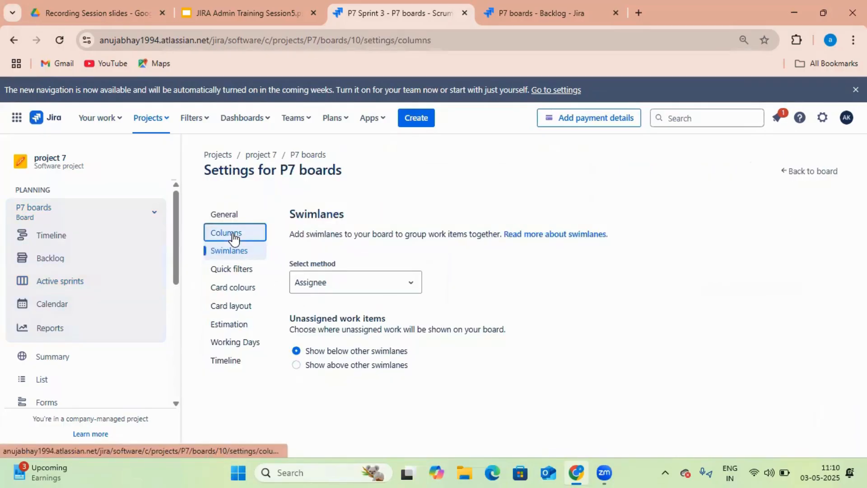
{"action": "left_click", "coordinate": [231, 234]}
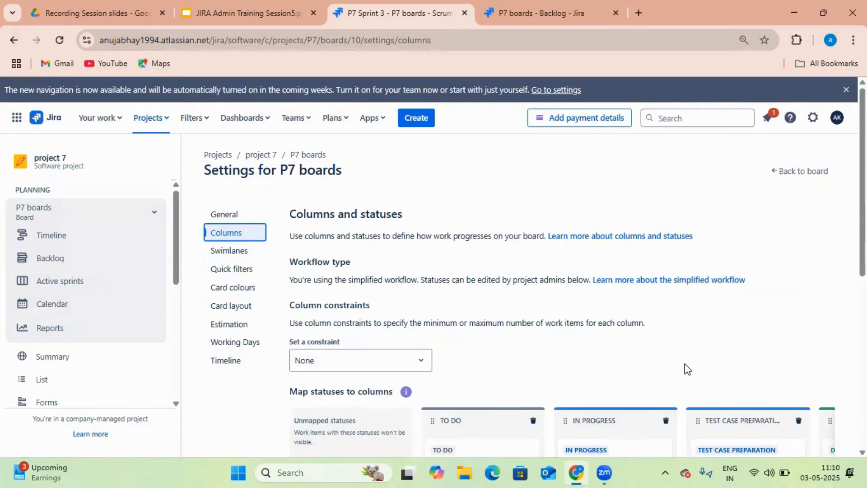
{"action": "scroll", "coordinate": [689, 360], "scroll_direction": "down", "scroll_amount": 3}
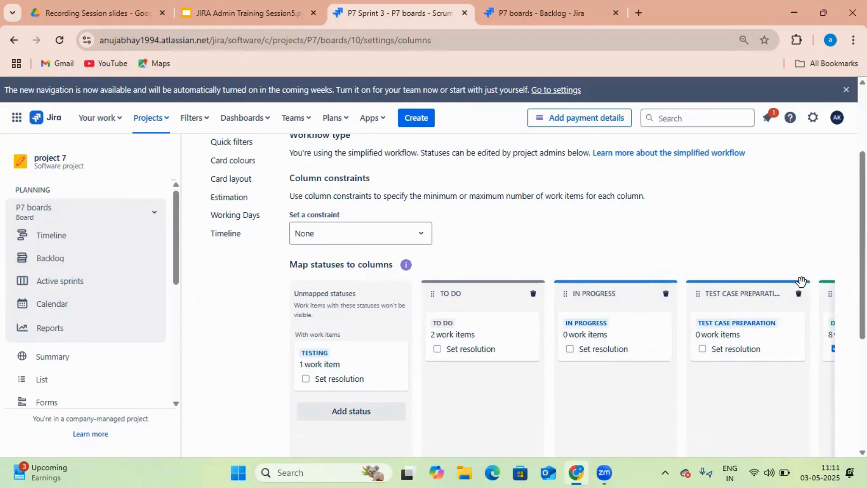
{"action": "scroll", "coordinate": [801, 281], "scroll_direction": "down", "scroll_amount": 3}
{"action": "scroll", "coordinate": [663, 295], "scroll_direction": "up", "scroll_amount": 1}
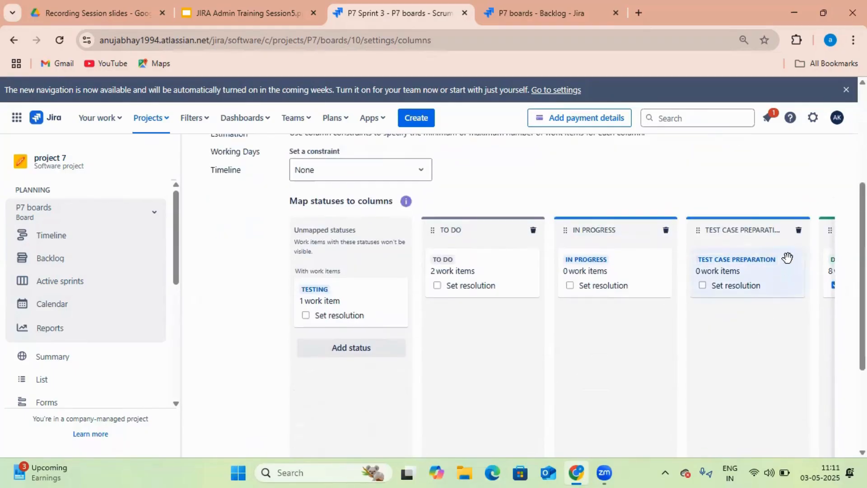
{"action": "left_click", "coordinate": [799, 231]}
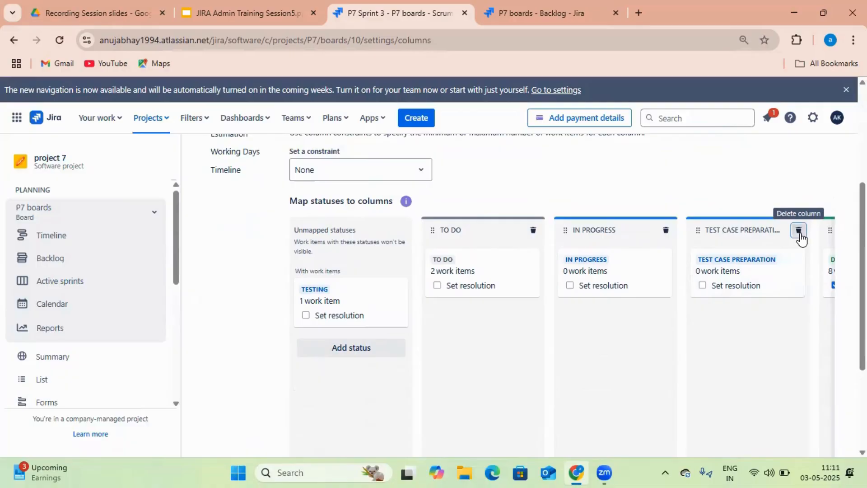
{"action": "left_click", "coordinate": [571, 202]}
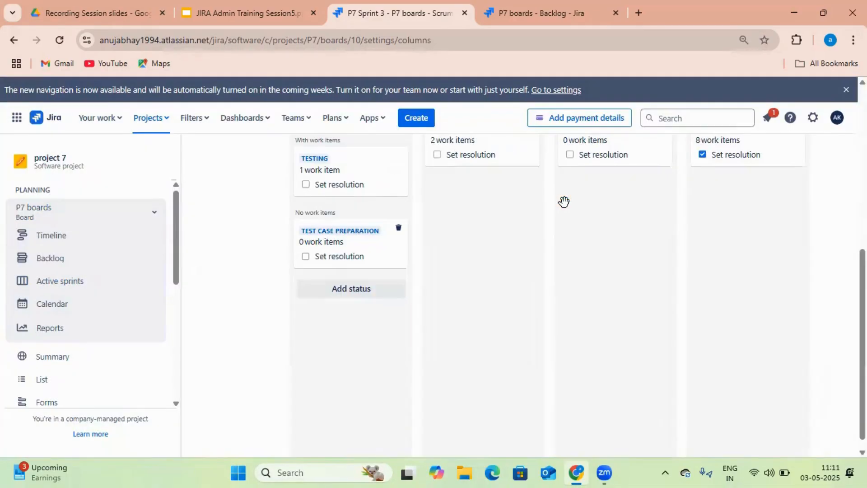
{"action": "scroll", "coordinate": [598, 238], "scroll_direction": "up", "scroll_amount": 3}
{"action": "scroll", "coordinate": [598, 325], "scroll_direction": "down", "scroll_amount": 3}
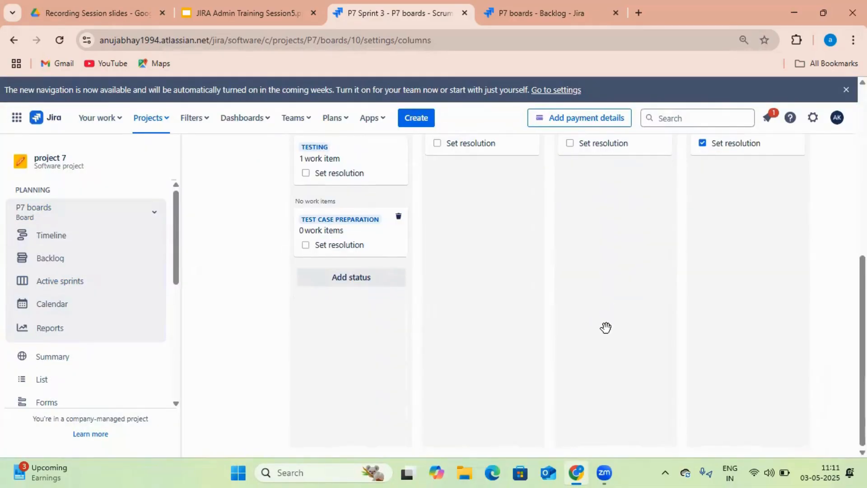
{"action": "scroll", "coordinate": [725, 358], "scroll_direction": "up", "scroll_amount": 6}
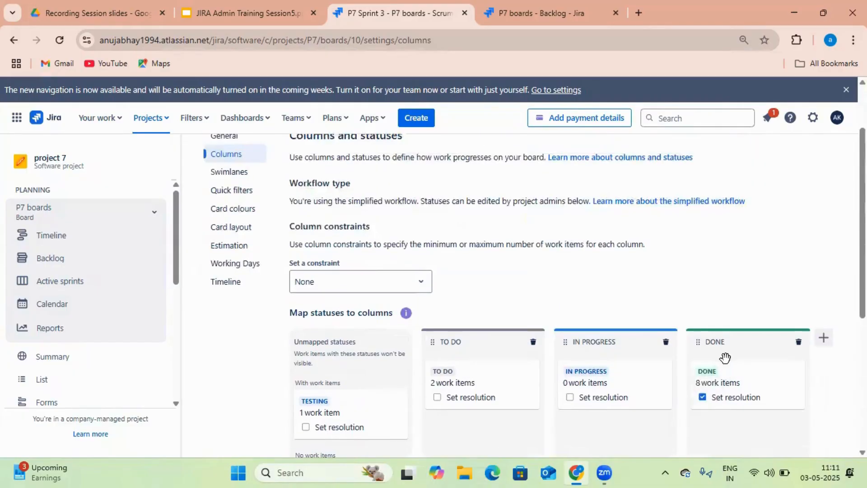
Create a 'Testing' column holding the Testing status, placed before Done
{"action": "left_click", "coordinate": [825, 340]}
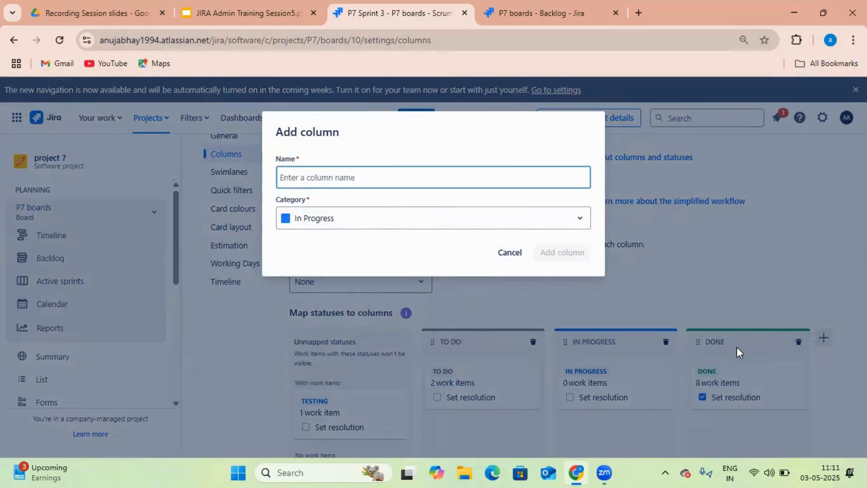
{"action": "type", "text": "T"}
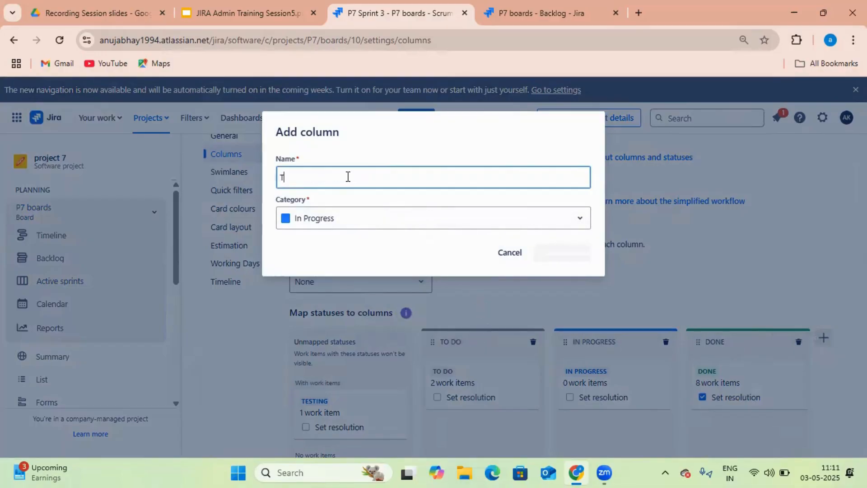
{"action": "type", "text": "estin"}
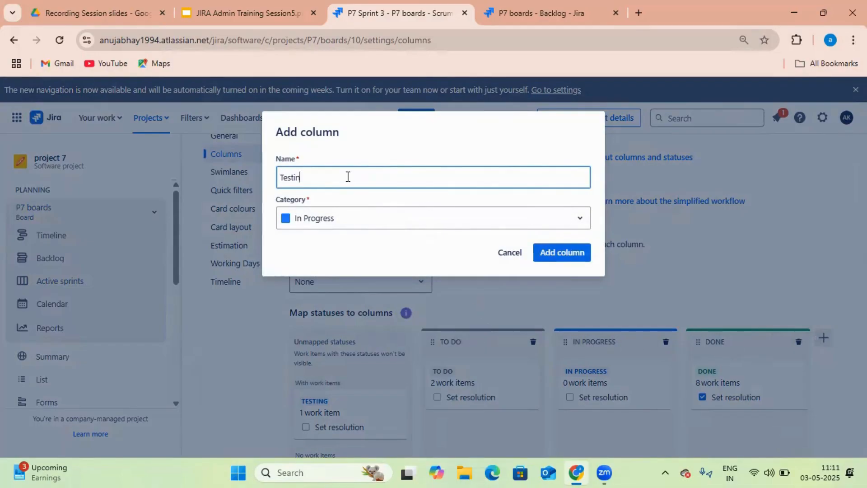
{"action": "type", "text": "g"}
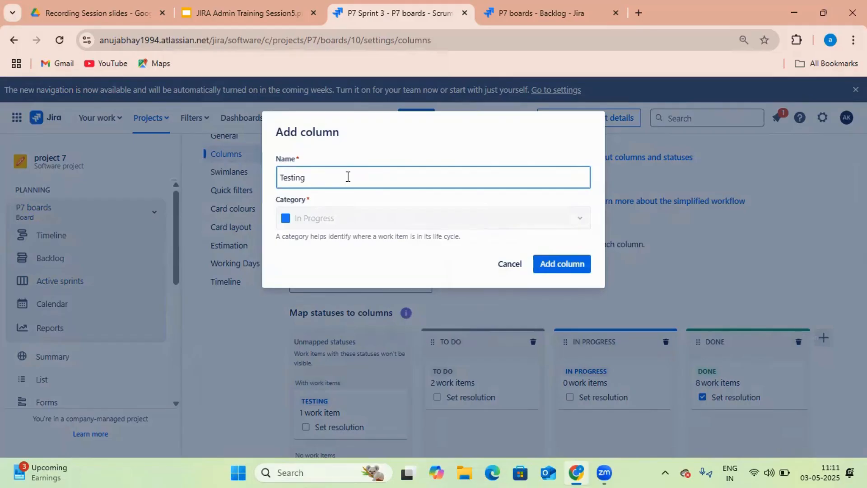
{"action": "key", "text": "Return"}
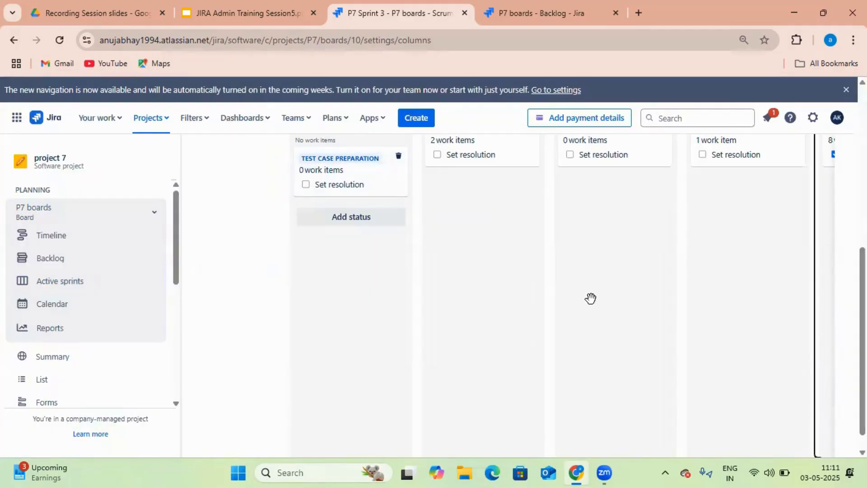
{"action": "scroll", "coordinate": [705, 301], "scroll_direction": "up", "scroll_amount": 4}
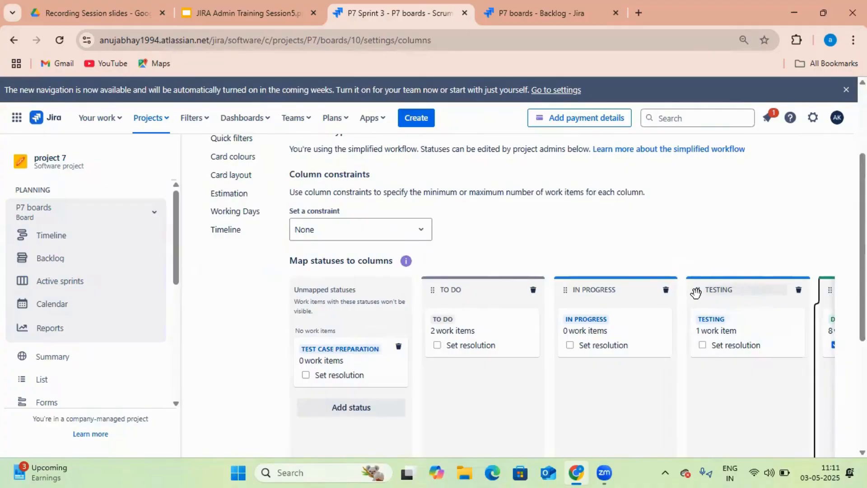
{"action": "scroll", "coordinate": [590, 294], "scroll_direction": "up", "scroll_amount": 1}
{"action": "scroll", "coordinate": [591, 294], "scroll_direction": "up", "scroll_amount": 3}
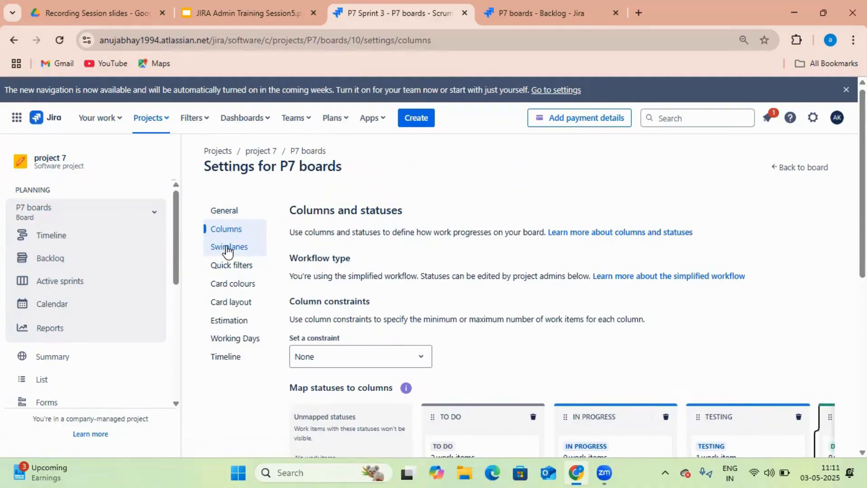
Open the board's general settings and select the sprint name on the active sprint board
{"action": "left_click", "coordinate": [233, 216]}
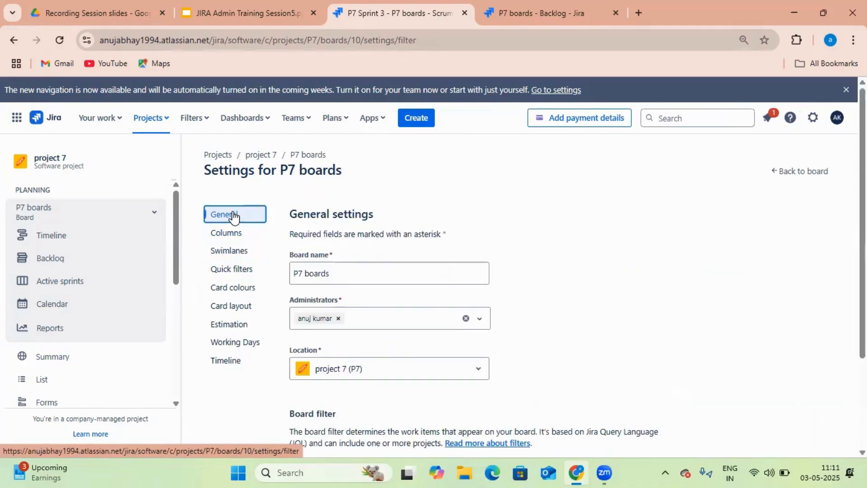
{"action": "scroll", "coordinate": [406, 190], "scroll_direction": "down", "scroll_amount": 1}
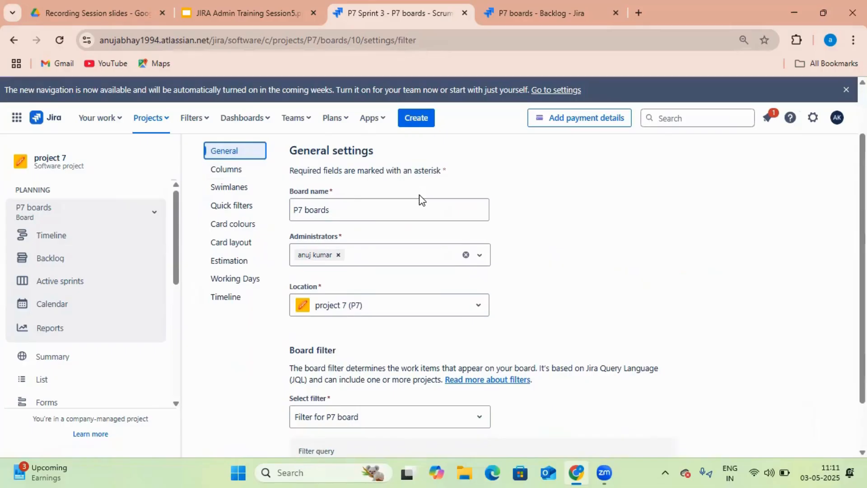
{"action": "left_click", "coordinate": [524, 14]}
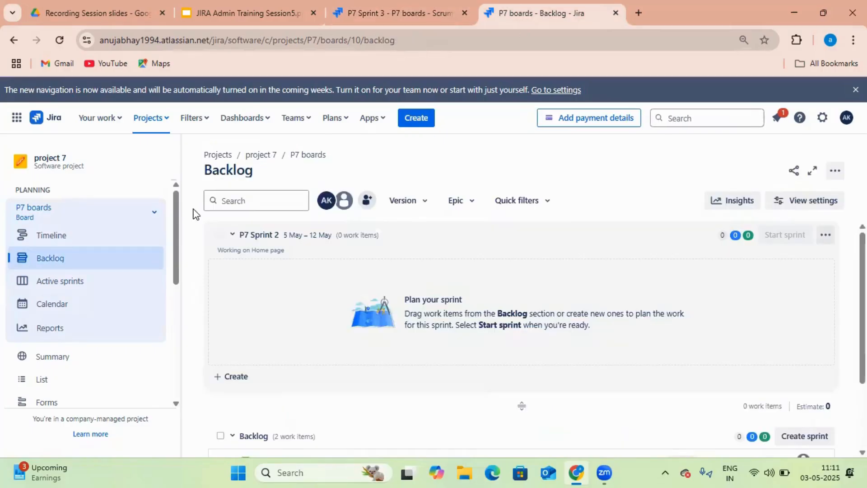
{"action": "left_click", "coordinate": [85, 282]}
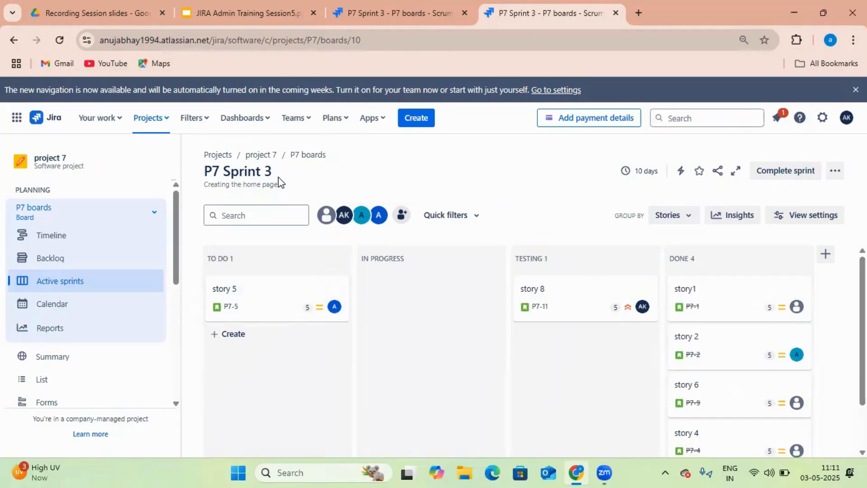
{"action": "left_click_drag", "start_coordinate": [279, 179], "coordinate": [212, 174]}
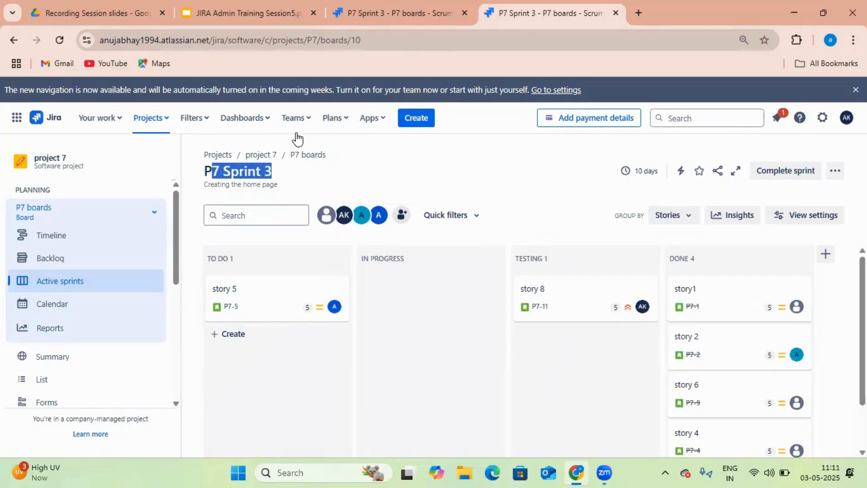
Save the board name as 'P7 anuj' and bring up the P7 Sprint 3 board tab
{"action": "left_click", "coordinate": [397, 13]}
{"action": "left_click", "coordinate": [374, 213]}
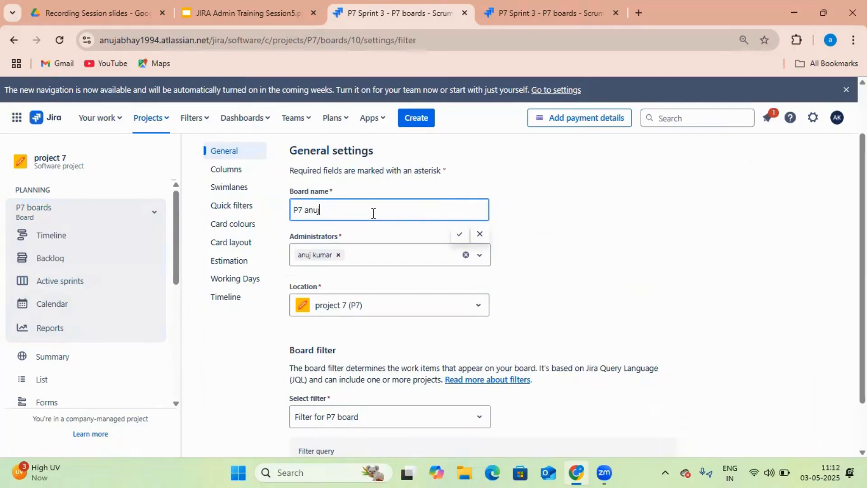
{"action": "left_click", "coordinate": [456, 234]}
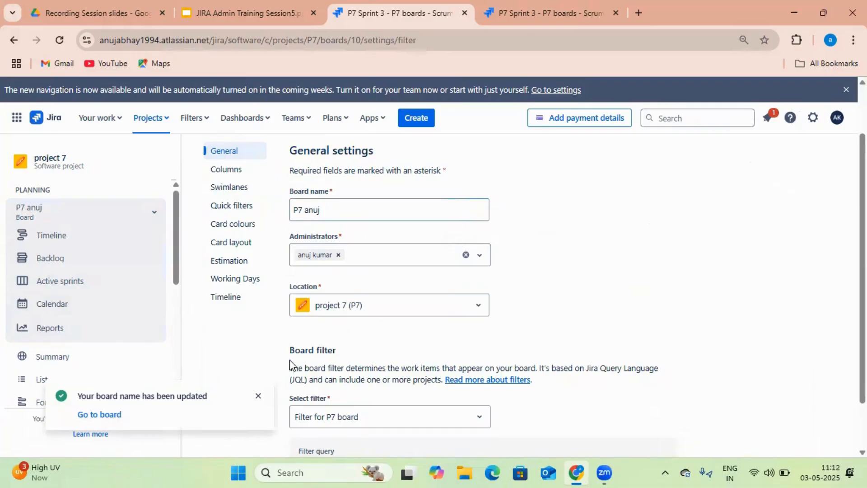
{"action": "left_click", "coordinate": [507, 16]}
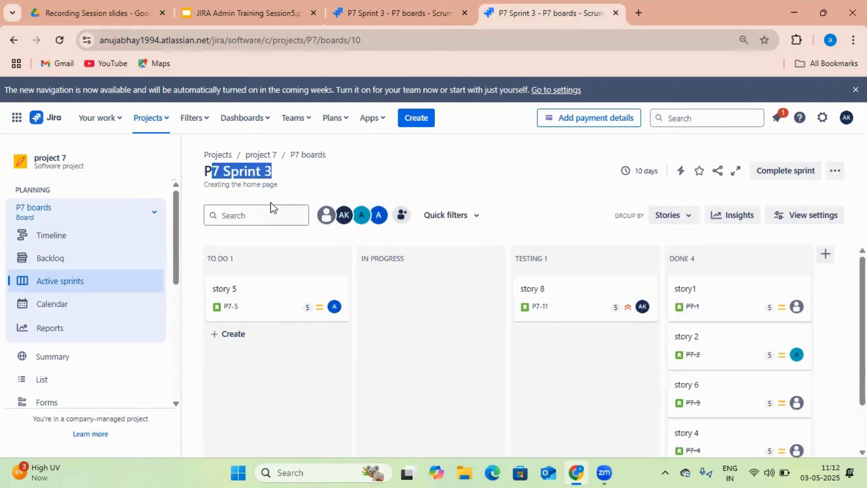
Reload the P7 Sprint 3 board so it shows under P7 anuj, and close the duplicate tab
{"action": "left_click", "coordinate": [55, 41]}
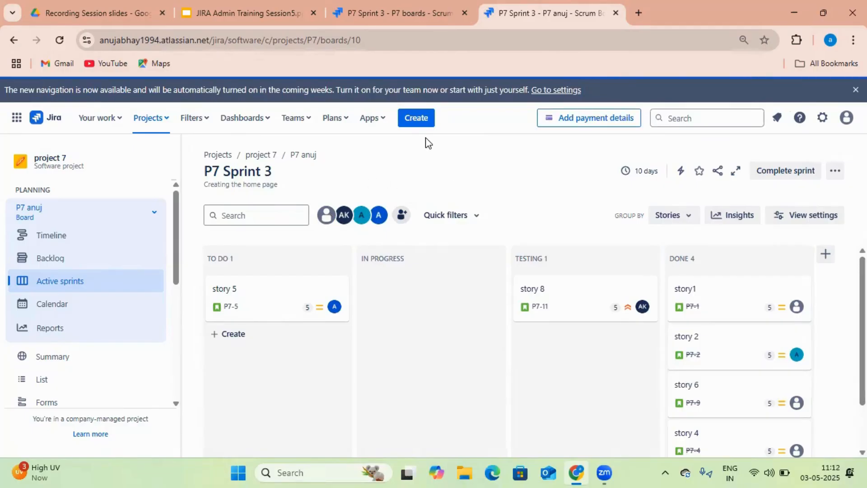
{"action": "left_click", "coordinate": [424, 16]}
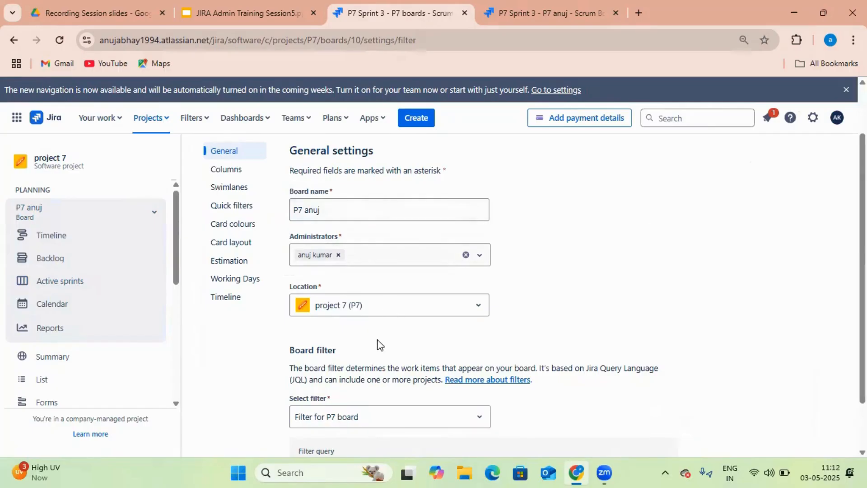
{"action": "scroll", "coordinate": [378, 346], "scroll_direction": "down", "scroll_amount": 1}
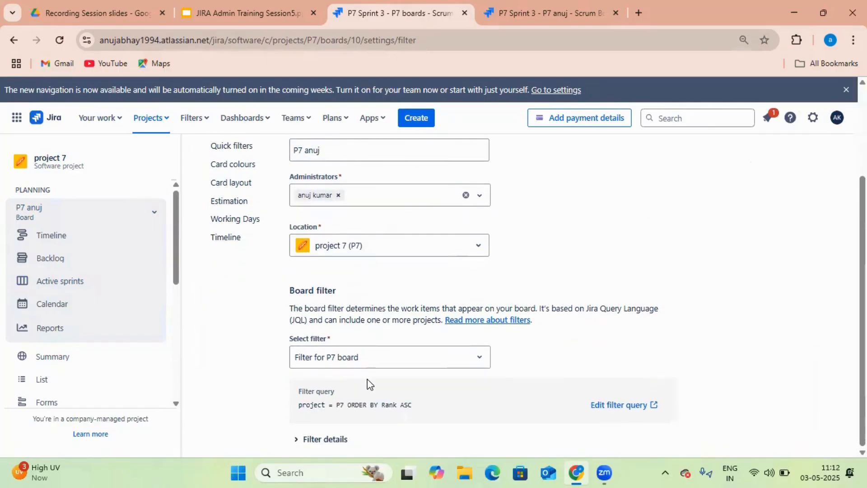
{"action": "scroll", "coordinate": [553, 338], "scroll_direction": "up", "scroll_amount": 2}
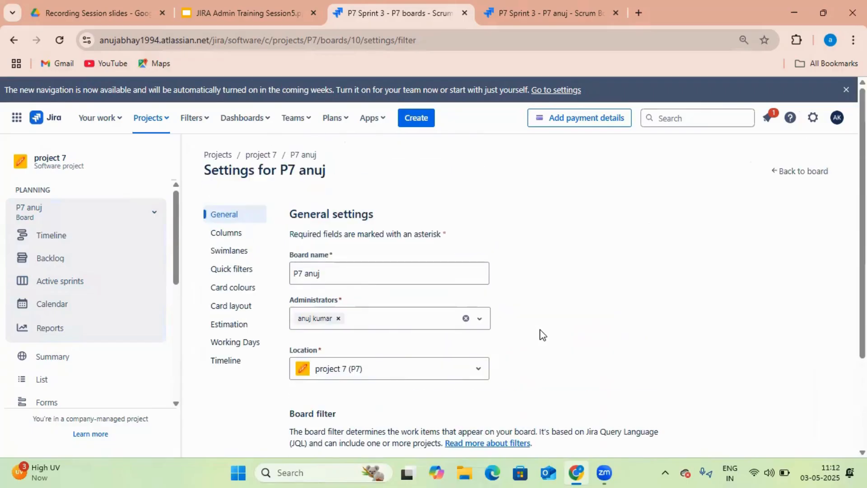
{"action": "left_click", "coordinate": [74, 287]}
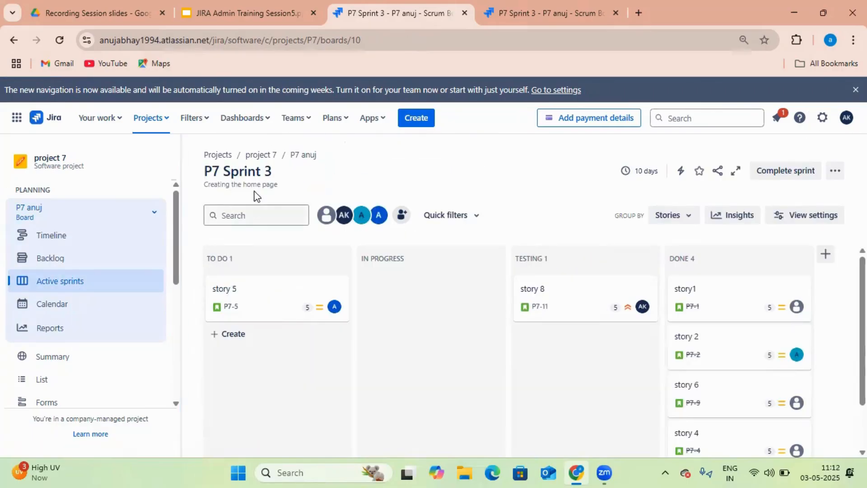
{"action": "left_click", "coordinate": [59, 40]}
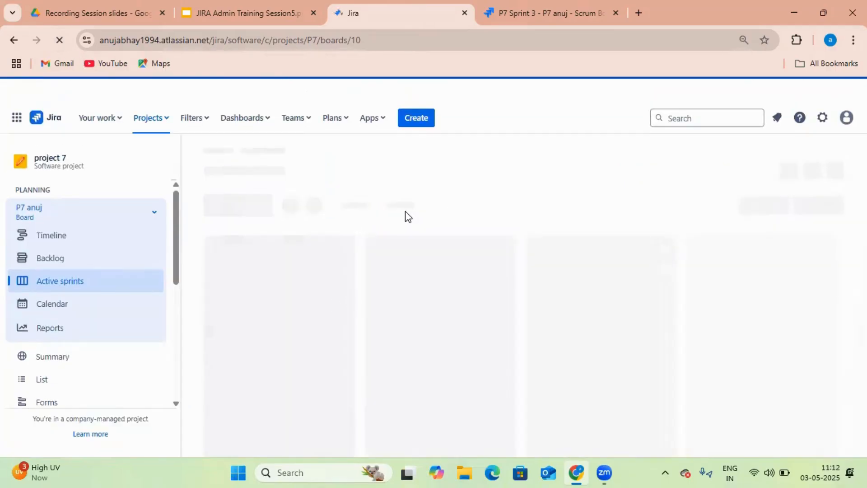
{"action": "left_click", "coordinate": [571, 8]}
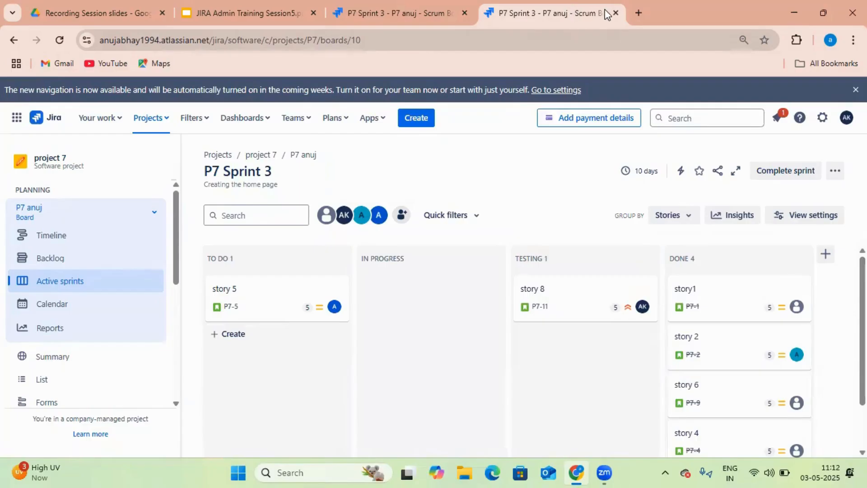
{"action": "left_click", "coordinate": [616, 12]}
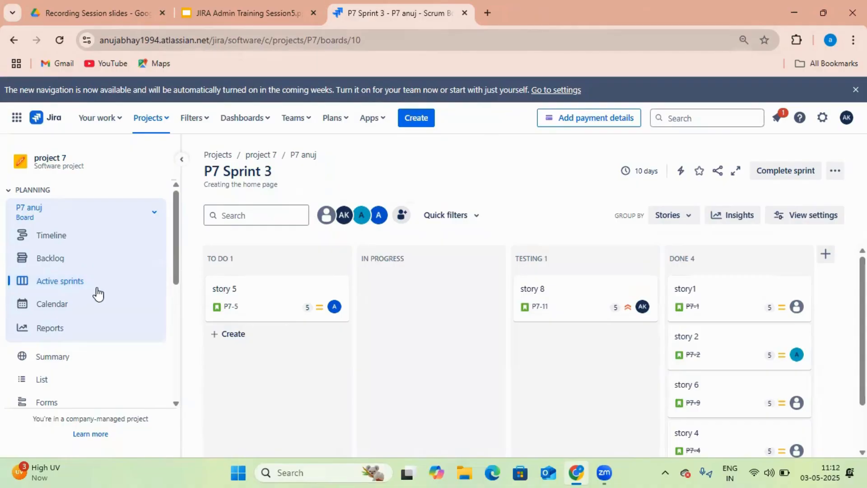
Edit sprint 'P7 Sprint 3' to 'P7 Sprint' from the backlog and view its active board
{"action": "left_click", "coordinate": [75, 262]}
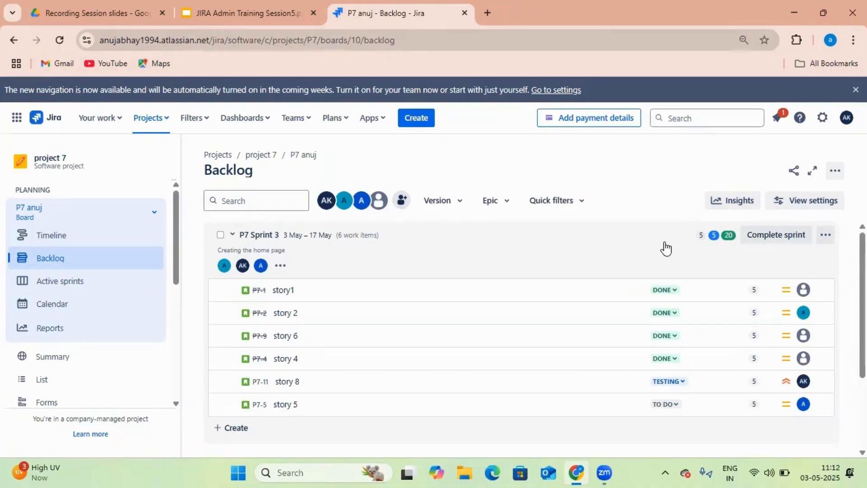
{"action": "left_click", "coordinate": [825, 237]}
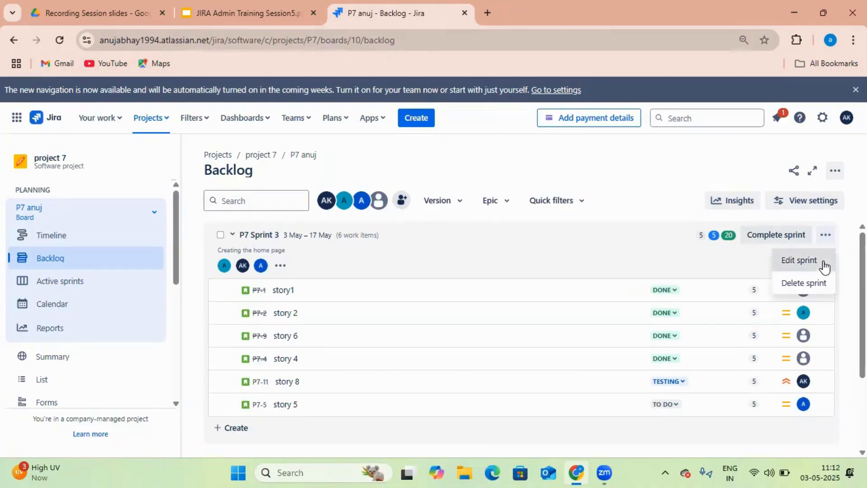
{"action": "left_click", "coordinate": [822, 261]}
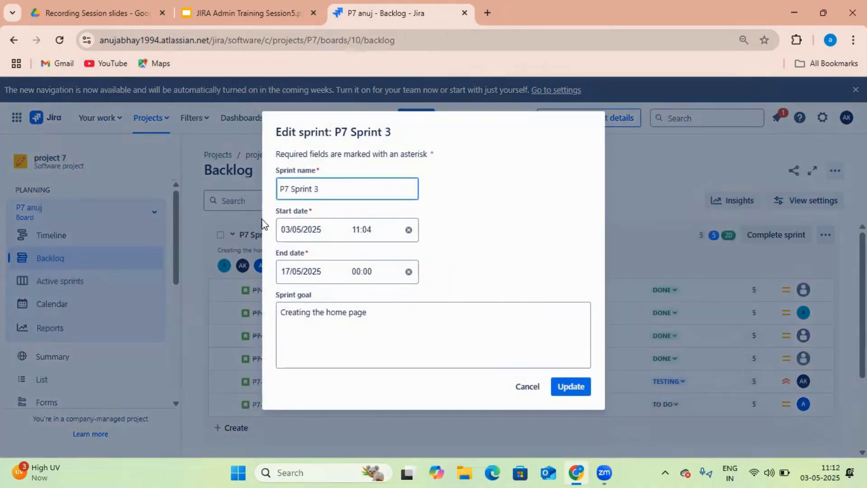
{"action": "key", "text": "BackSpace"}
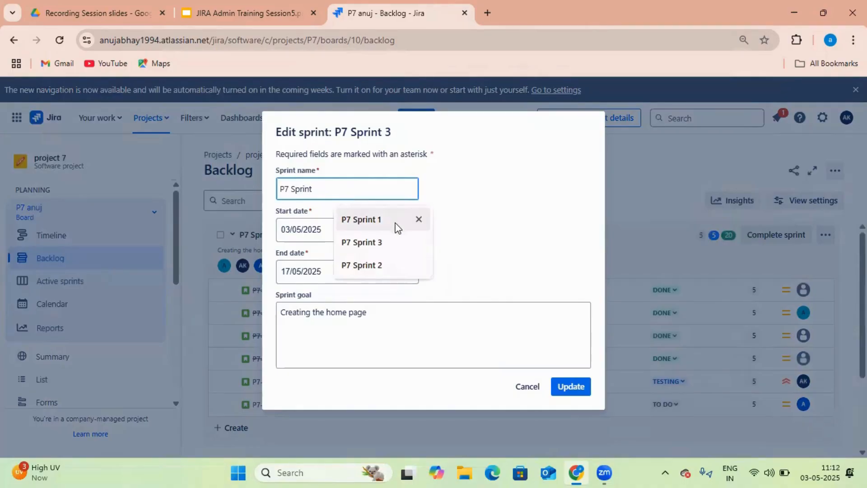
{"action": "left_click", "coordinate": [571, 387]}
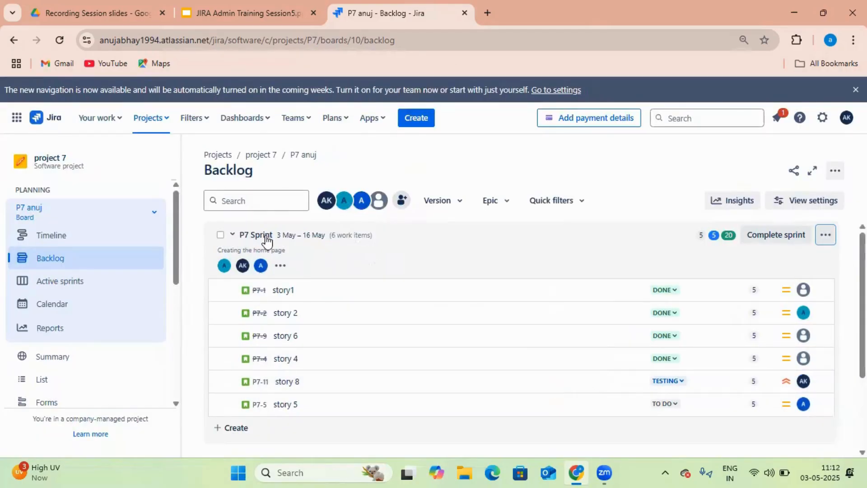
{"action": "left_click", "coordinate": [85, 282]}
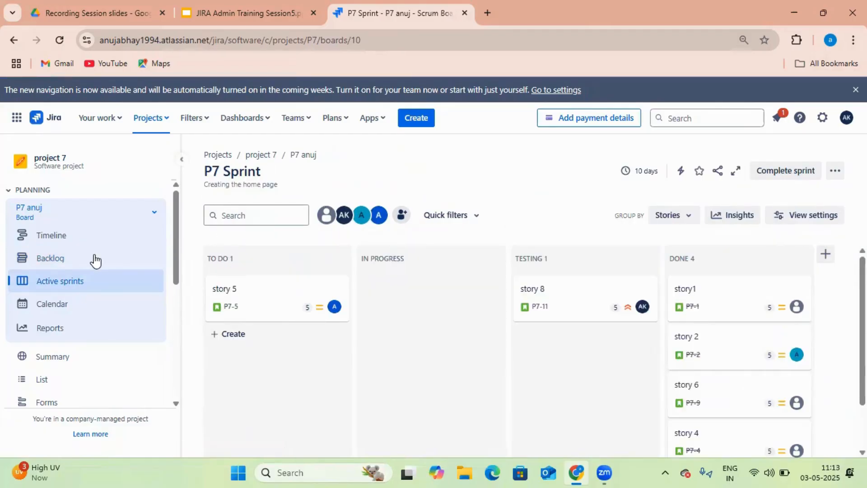
Open Configure board from the P7 anuj backlog menu and reload its general settings page
{"action": "left_click", "coordinate": [60, 264]}
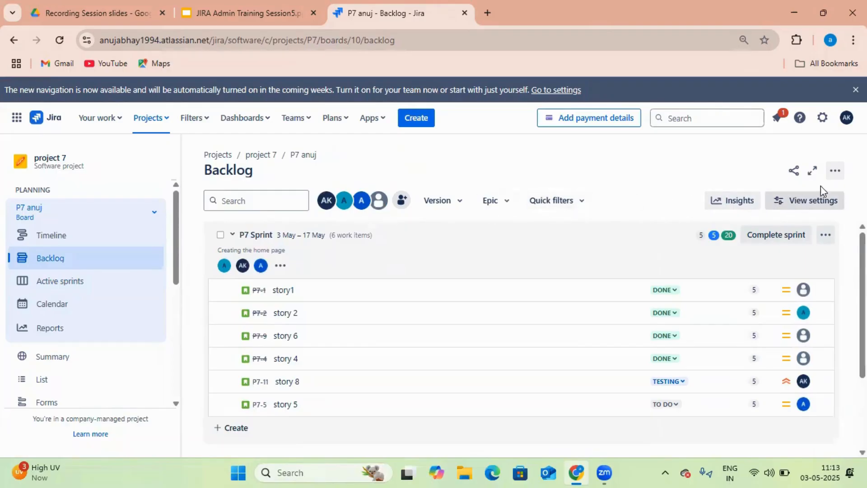
{"action": "left_click", "coordinate": [835, 172]}
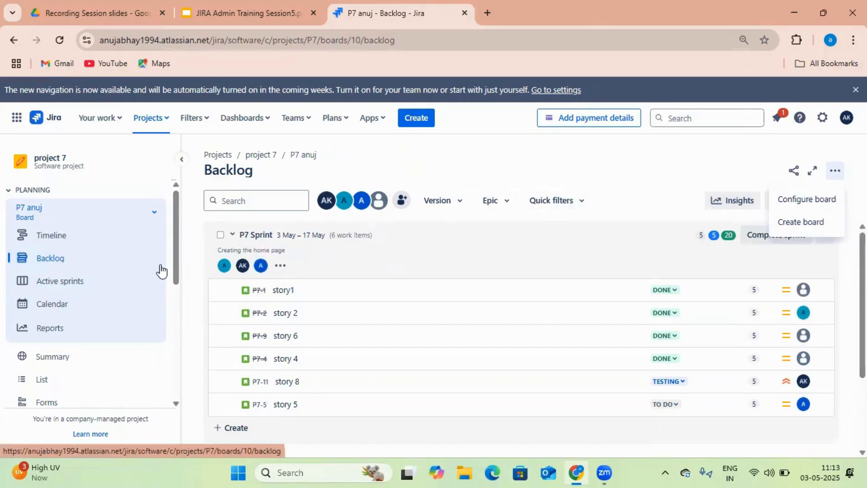
{"action": "left_click", "coordinate": [658, 204]}
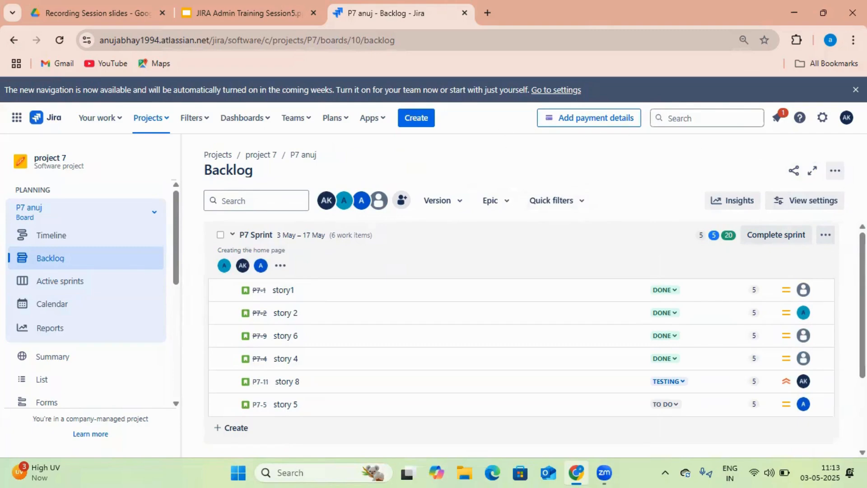
{"action": "left_click", "coordinate": [835, 171]}
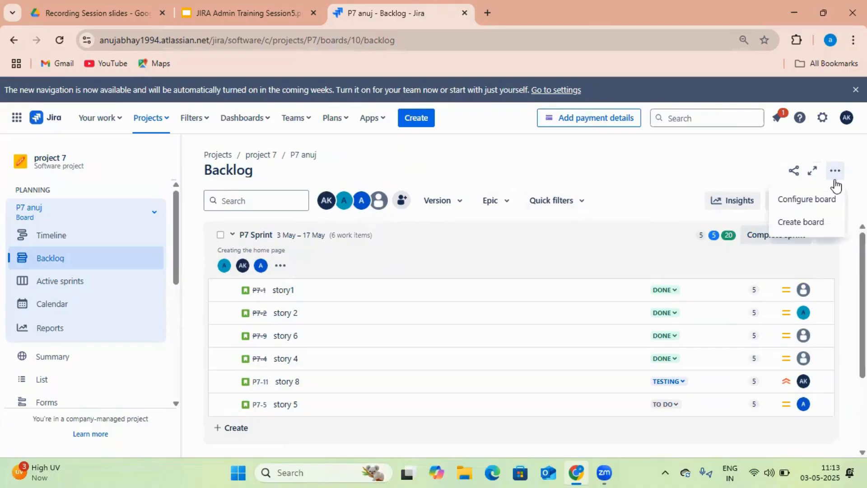
{"action": "left_click", "coordinate": [831, 206]}
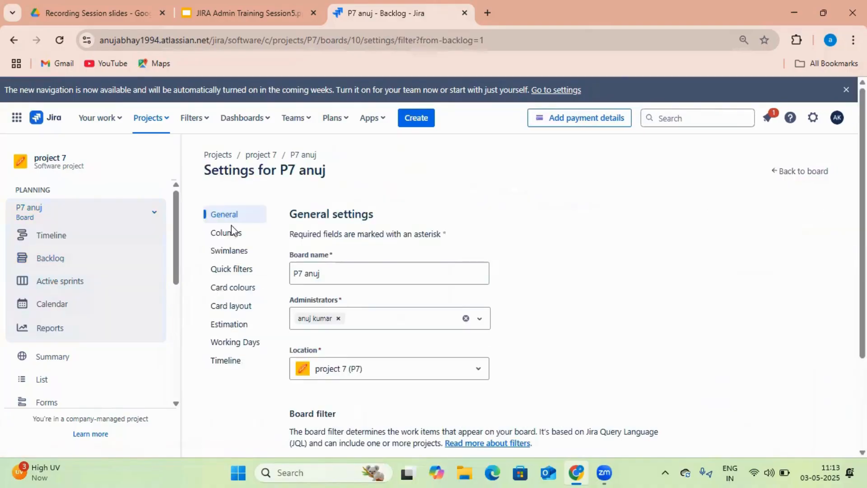
{"action": "left_click", "coordinate": [342, 278]}
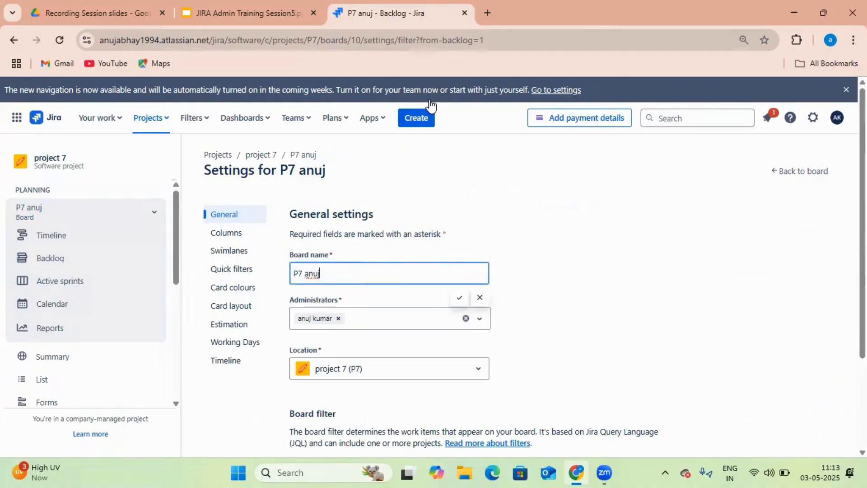
{"action": "left_click", "coordinate": [59, 40]}
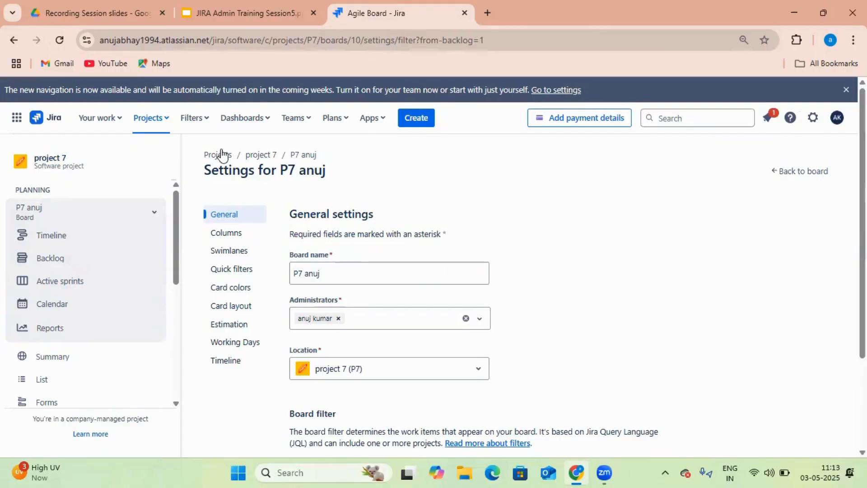
Duplicate the P7 anuj settings tab and show the backlog with P7 Sprint in the first tab
{"action": "right_click", "coordinate": [375, 21]}
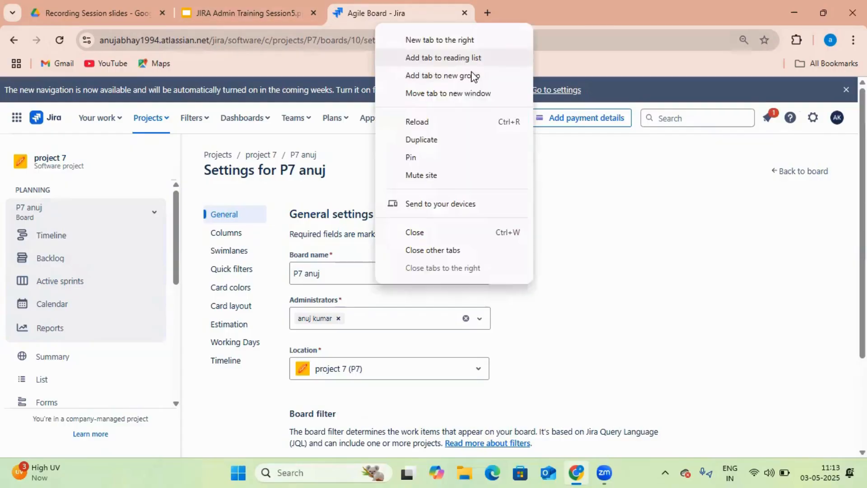
{"action": "left_click", "coordinate": [472, 145]}
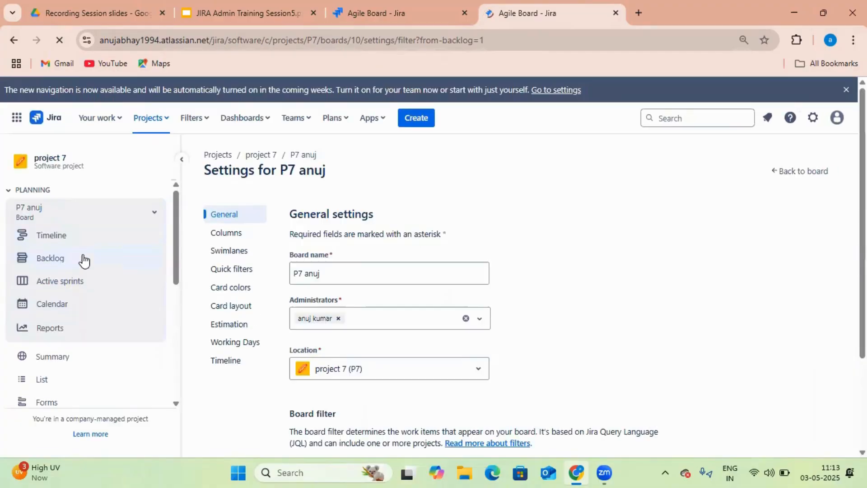
{"action": "left_click", "coordinate": [408, 20]}
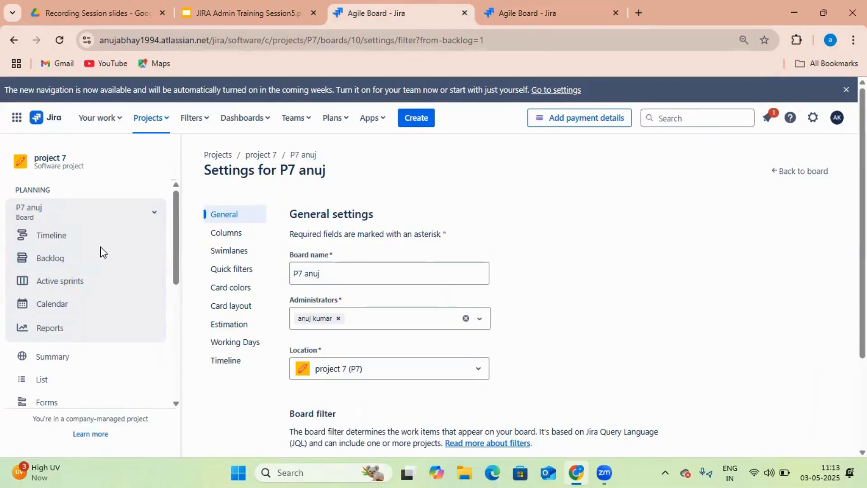
{"action": "left_click", "coordinate": [538, 27]}
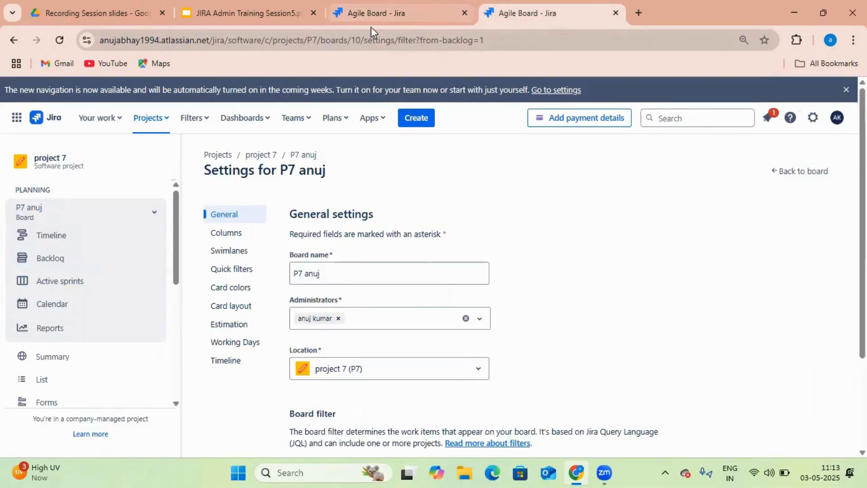
{"action": "left_click", "coordinate": [377, 14]}
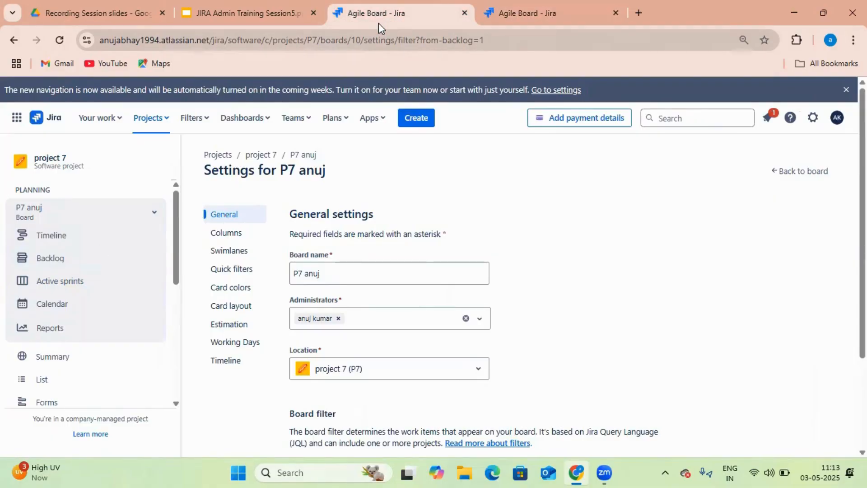
{"action": "left_click", "coordinate": [72, 266]}
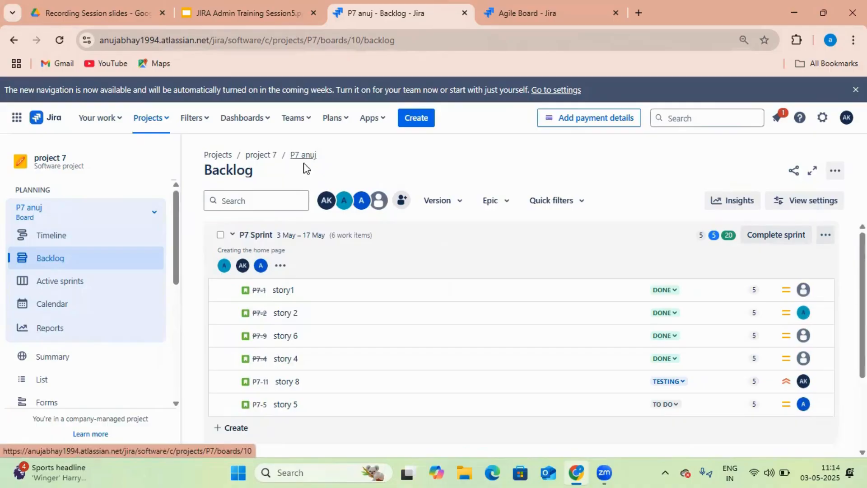
Check the P7 Sprint options menu and dismiss it without changes
{"action": "left_click", "coordinate": [822, 238]}
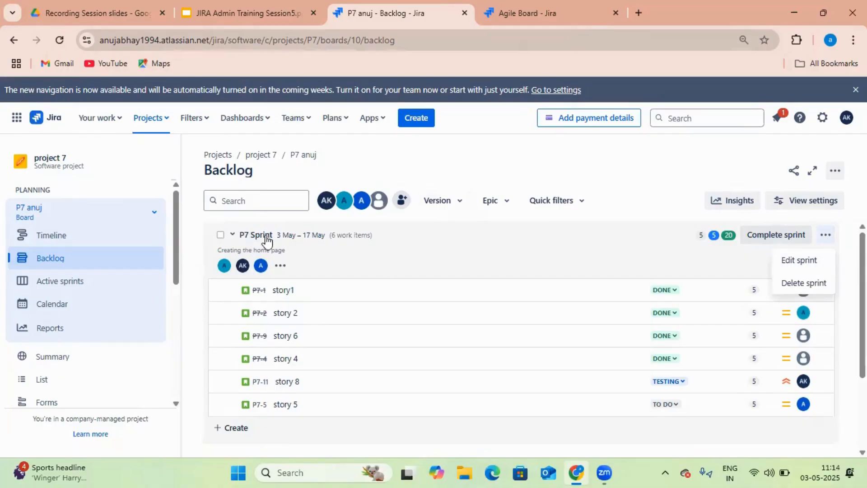
{"action": "left_click", "coordinate": [441, 177]}
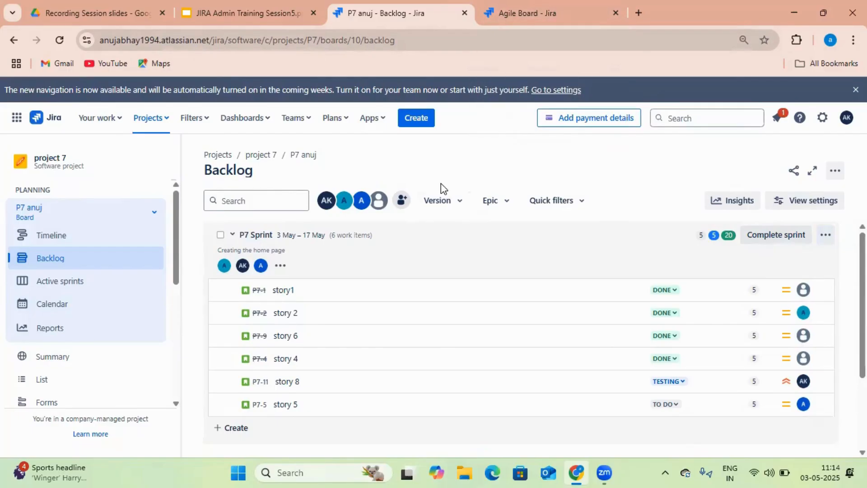
{"action": "scroll", "coordinate": [354, 267], "scroll_direction": "down", "scroll_amount": 2}
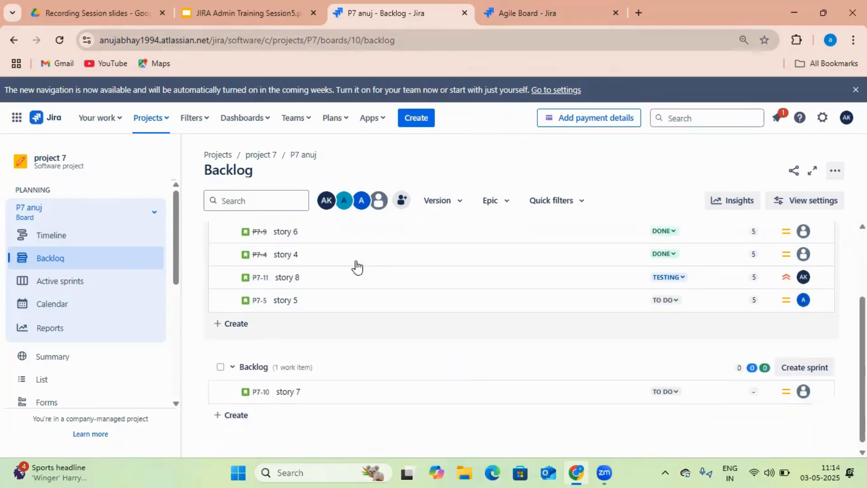
{"action": "scroll", "coordinate": [357, 267], "scroll_direction": "up", "scroll_amount": 3}
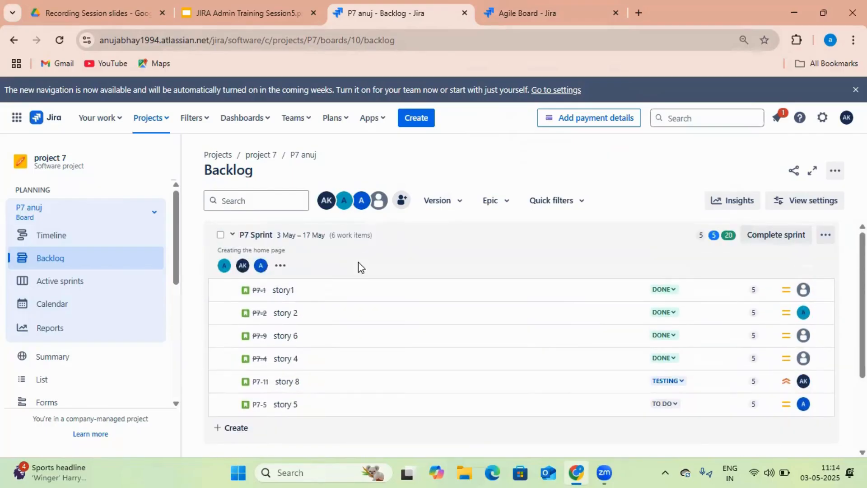
Close the extra Agile Board tab and scroll to story 7 in the Backlog section
{"action": "left_click", "coordinate": [547, 18]}
{"action": "left_click", "coordinate": [616, 13]}
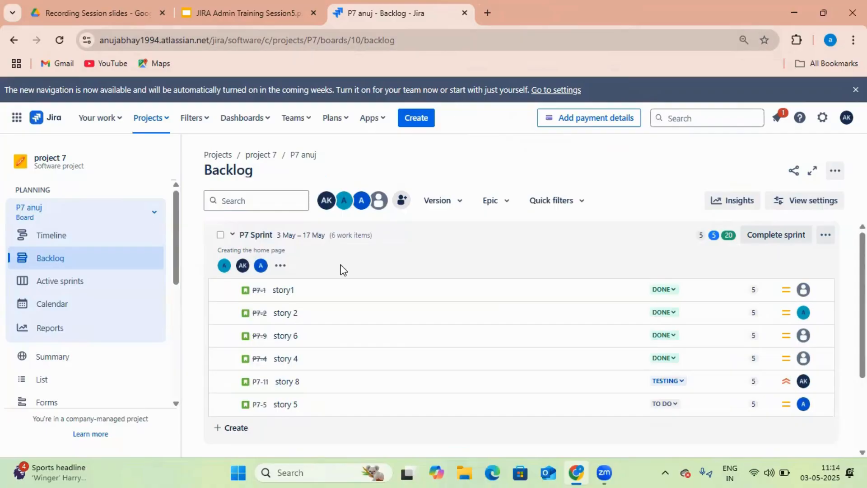
{"action": "scroll", "coordinate": [321, 273], "scroll_direction": "down", "scroll_amount": 3}
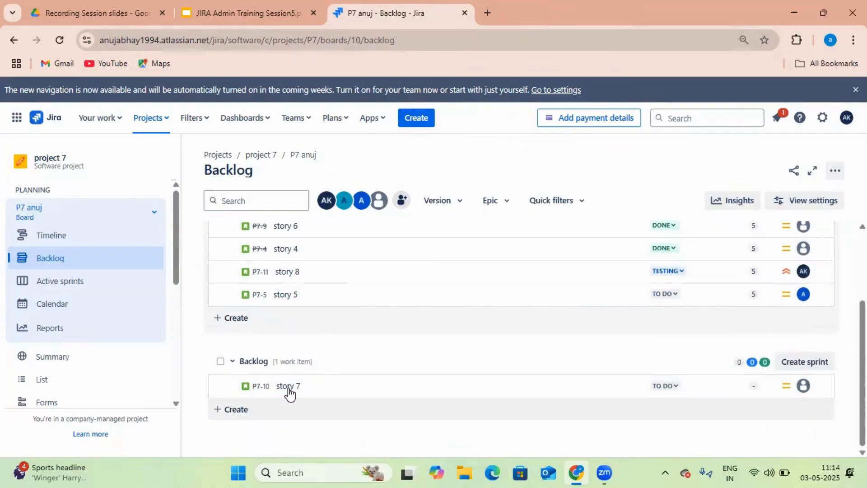
Go to project 6's backlog and open the details of story 1 'create a api for user login'
{"action": "left_click", "coordinate": [157, 127]}
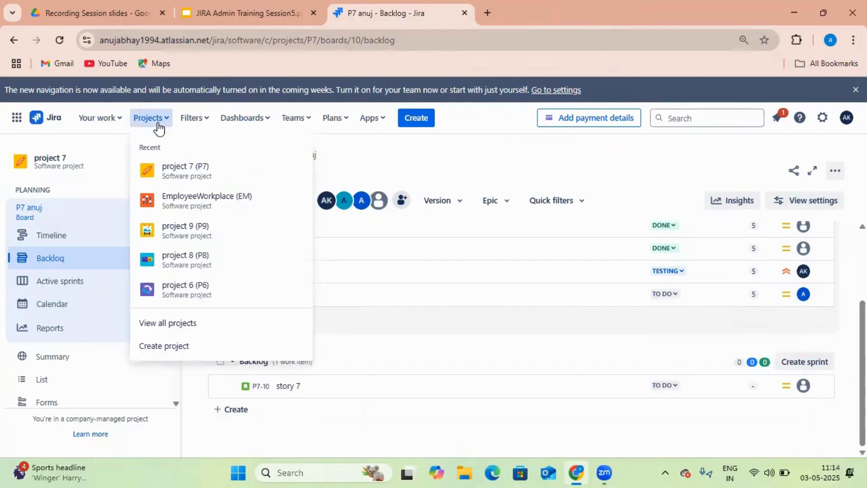
{"action": "left_click", "coordinate": [196, 296]}
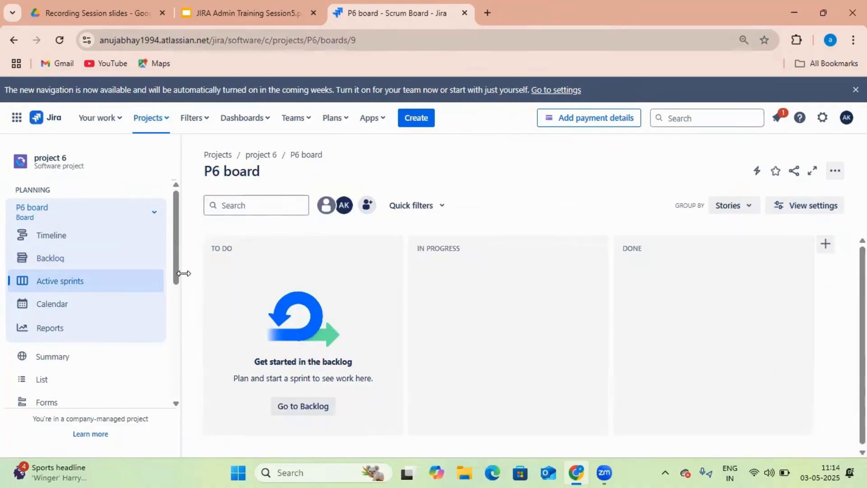
{"action": "left_click", "coordinate": [78, 260]}
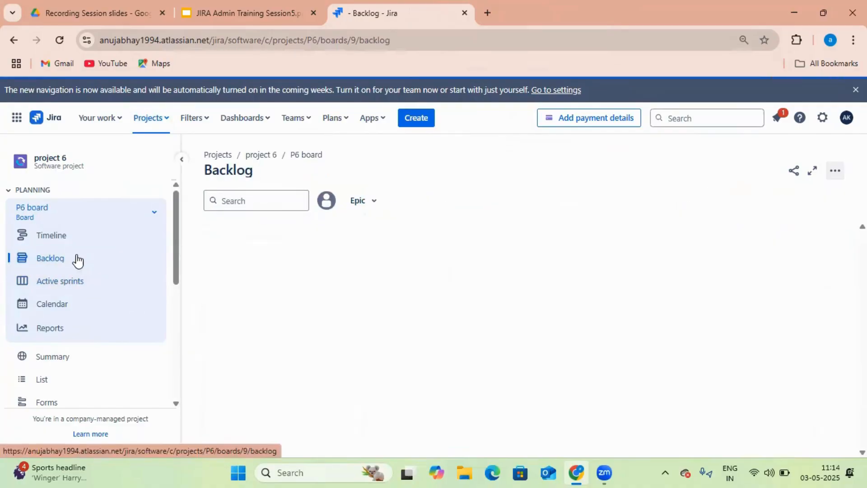
{"action": "scroll", "coordinate": [384, 298], "scroll_direction": "down", "scroll_amount": 1}
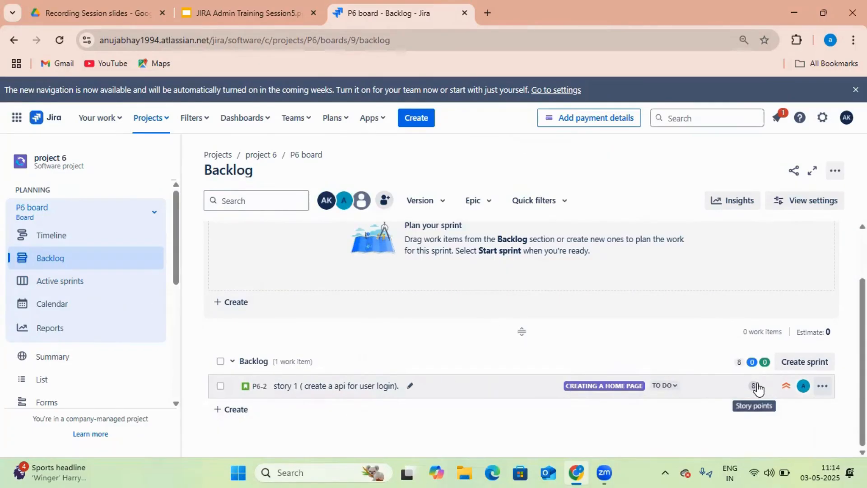
{"action": "left_click", "coordinate": [346, 389]}
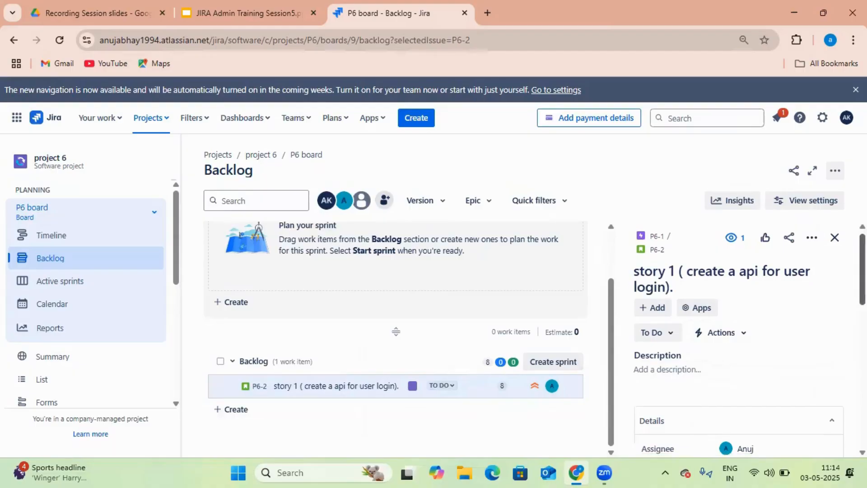
Add 'Analys' and 'Coding' subtasks to story 1
{"action": "scroll", "coordinate": [766, 303], "scroll_direction": "down", "scroll_amount": 2}
{"action": "scroll", "coordinate": [766, 302], "scroll_direction": "up", "scroll_amount": 1}
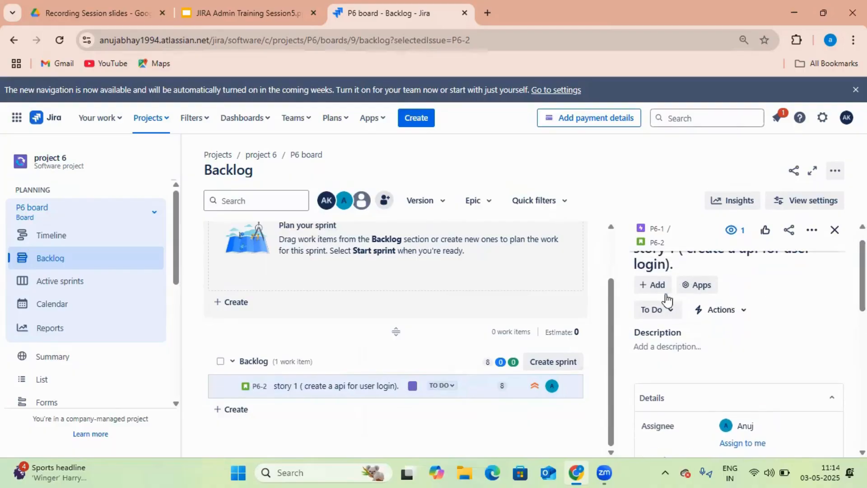
{"action": "left_click", "coordinate": [653, 285]}
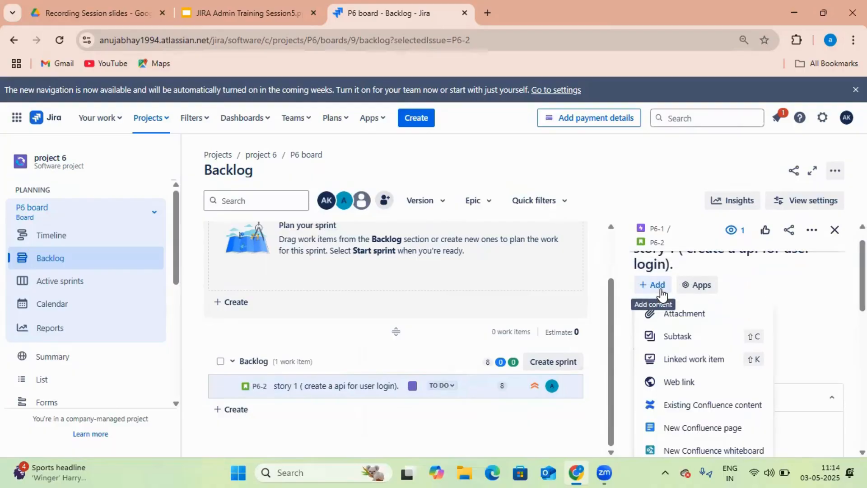
{"action": "left_click", "coordinate": [689, 335]}
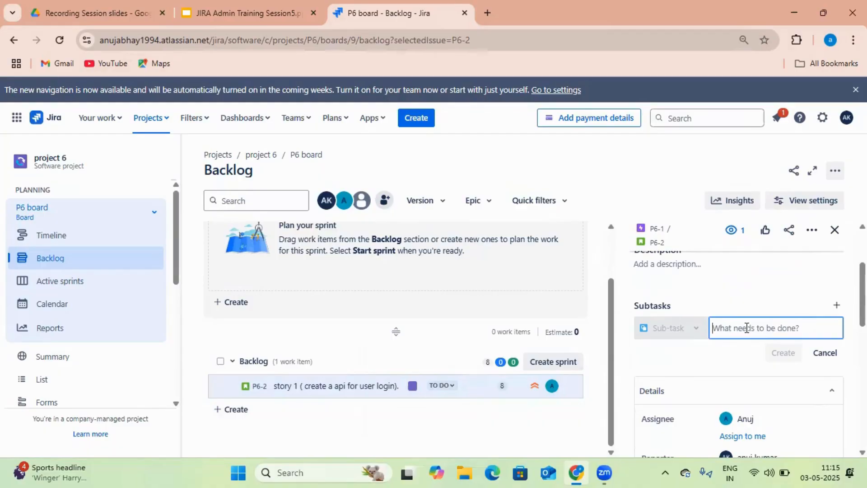
{"action": "type", "text": "Analys"}
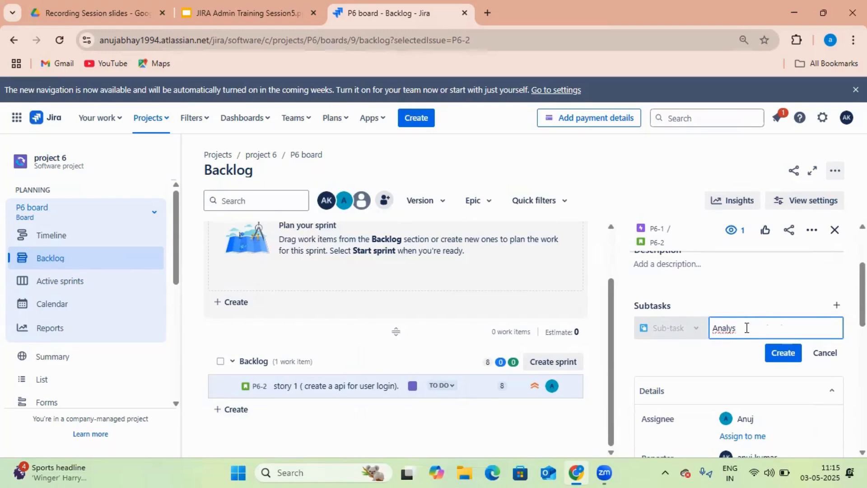
{"action": "key", "text": "Return"}
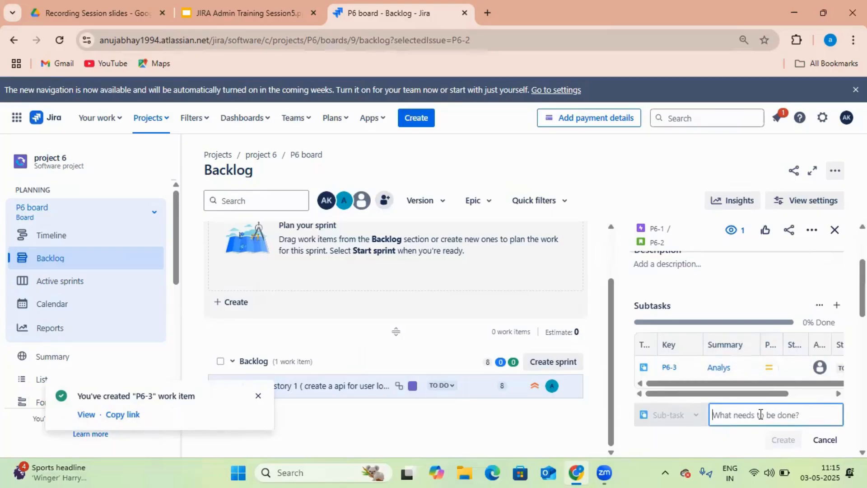
{"action": "type", "text": "Coding"}
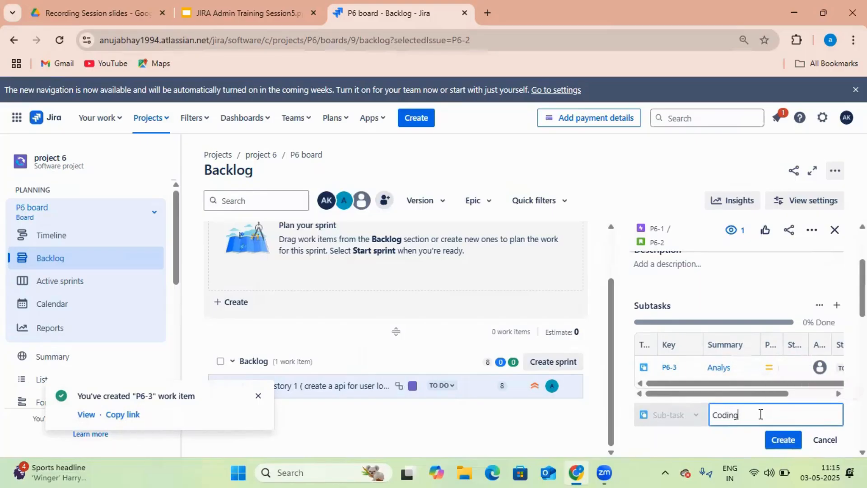
{"action": "key", "text": "Return"}
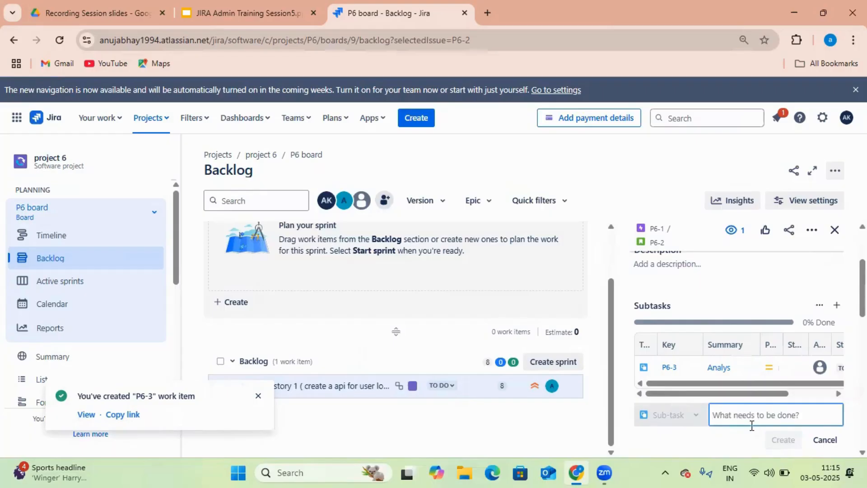
Add 'Codde review', 'Unit testing' and 'Test case preaparation' subtasks to story 1
{"action": "scroll", "coordinate": [767, 413], "scroll_direction": "down", "scroll_amount": 2}
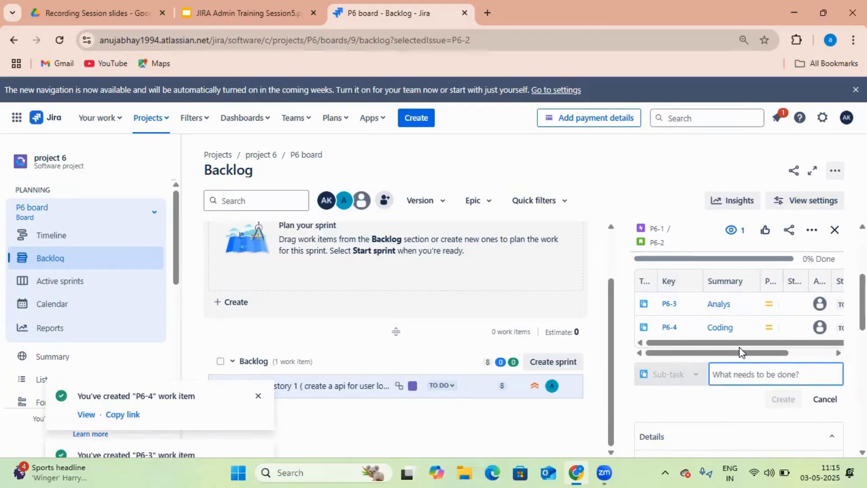
{"action": "type", "text": "Codd"}
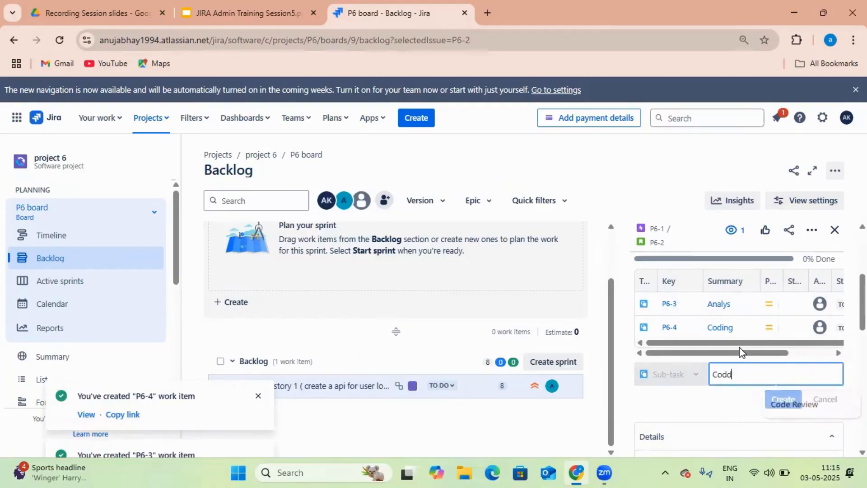
{"action": "type", "text": "e review"}
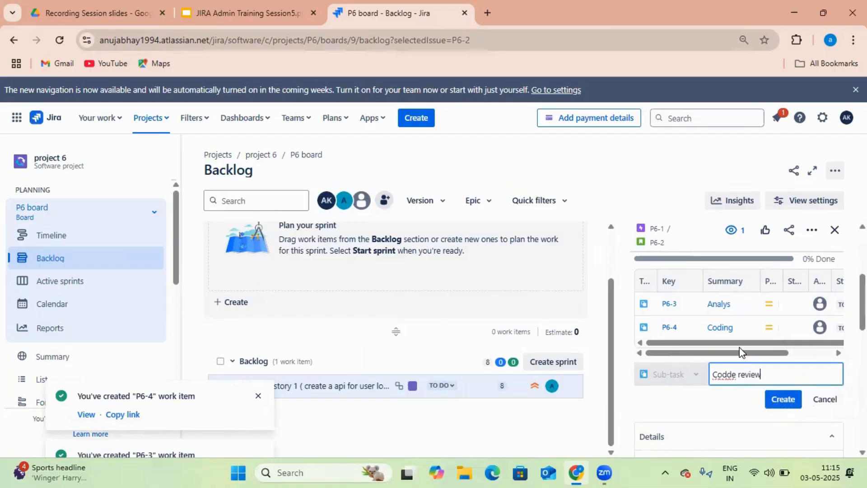
{"action": "key", "text": "Return"}
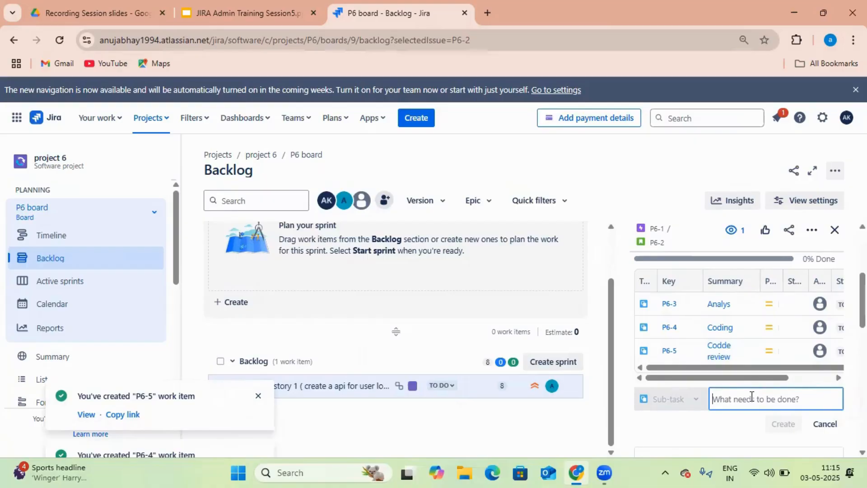
{"action": "type", "text": "Unit testing"}
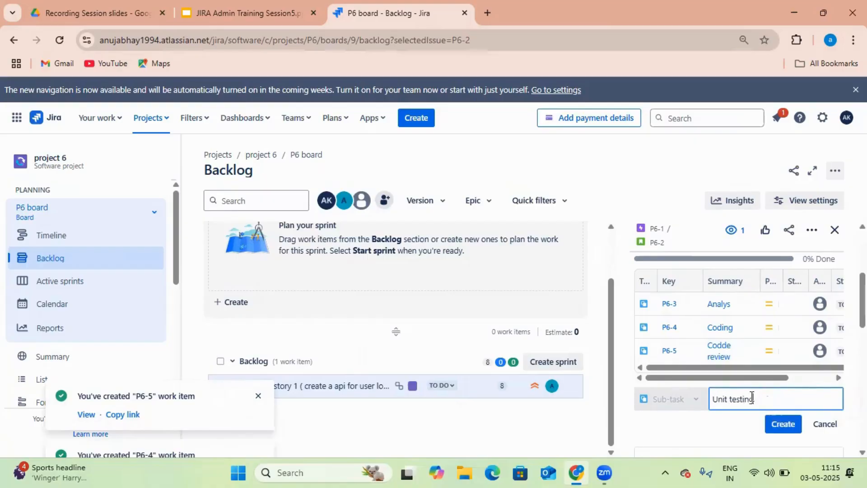
{"action": "key", "text": "Return"}
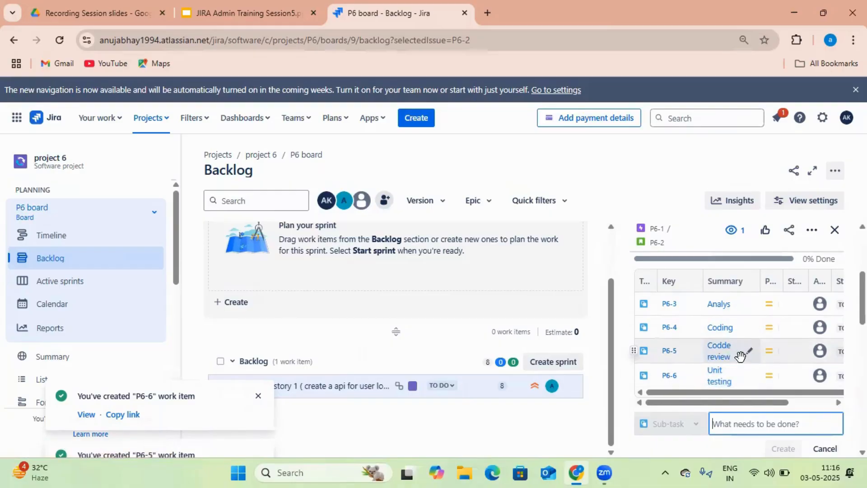
{"action": "scroll", "coordinate": [745, 352], "scroll_direction": "down", "scroll_amount": 1}
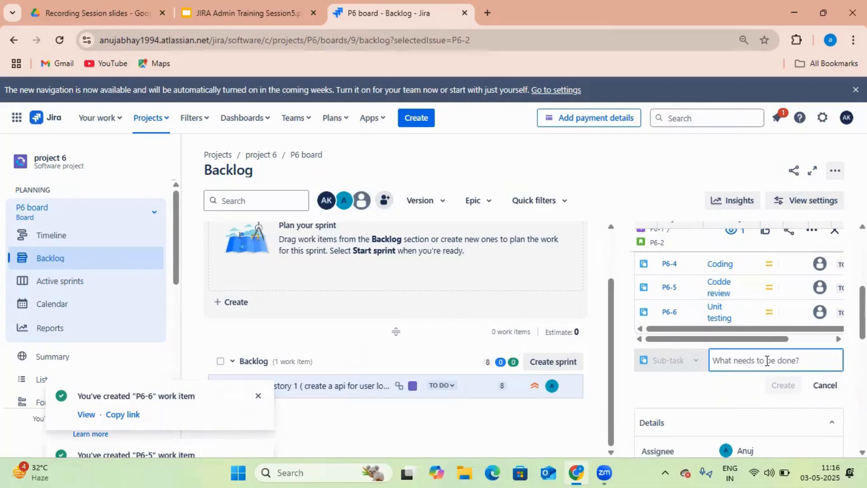
{"action": "type", "text": "Test"}
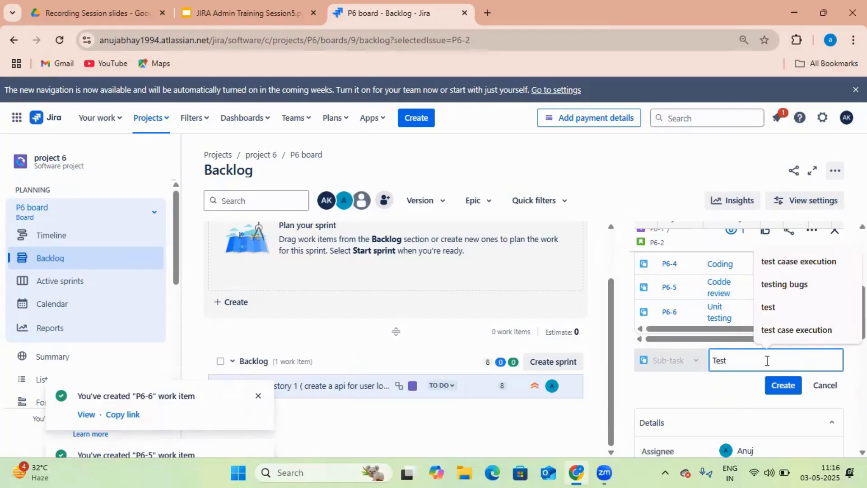
{"action": "type", "text": " case"}
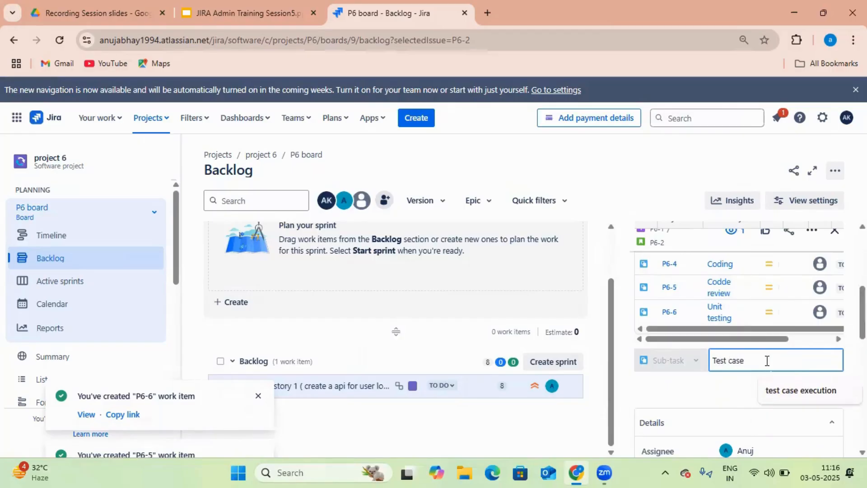
{"action": "type", "text": " pr"}
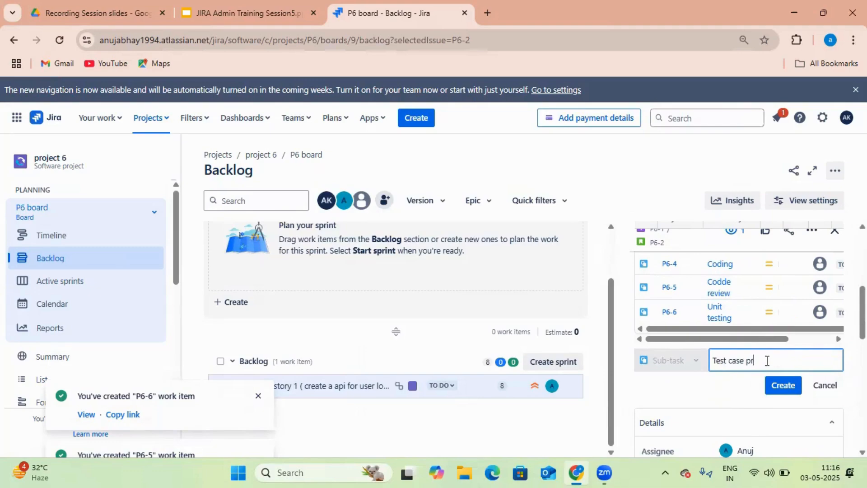
{"action": "type", "text": "eaparation"}
{"action": "key", "text": "Return"}
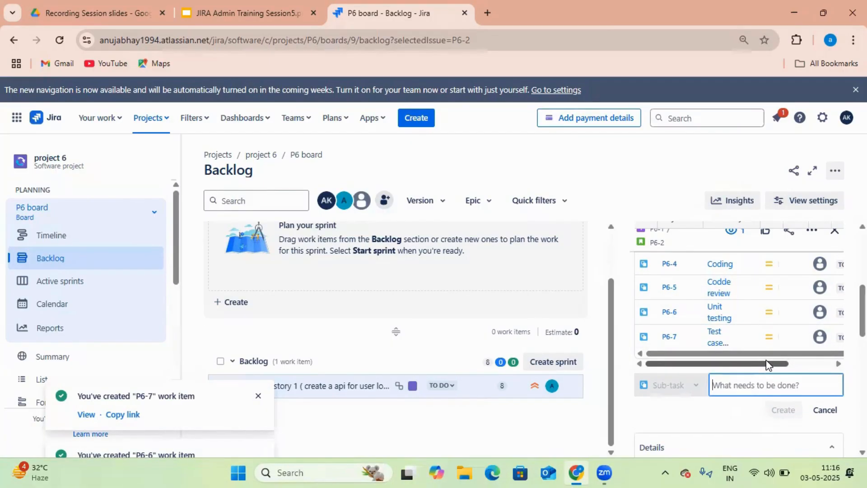
Add sub-tasks 'review the test case' and 'Execution of test case' under story 1
{"action": "type", "text": "re"}
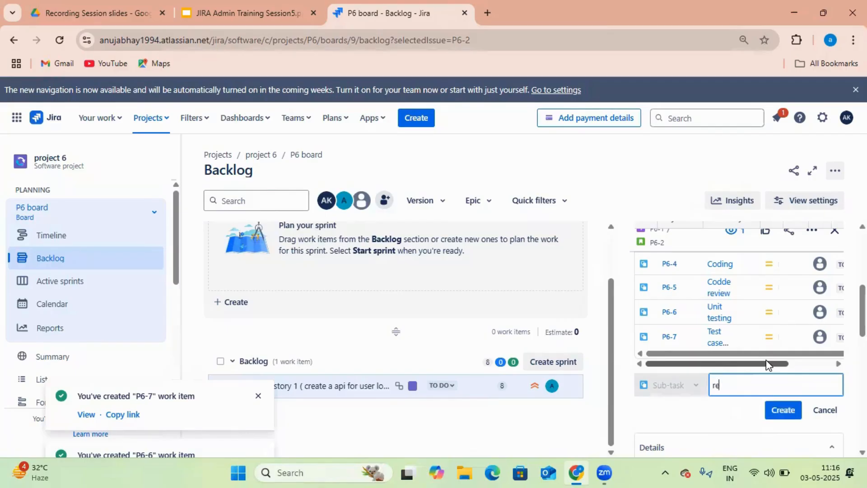
{"action": "type", "text": "viewthe test case"}
{"action": "key", "text": "Return"}
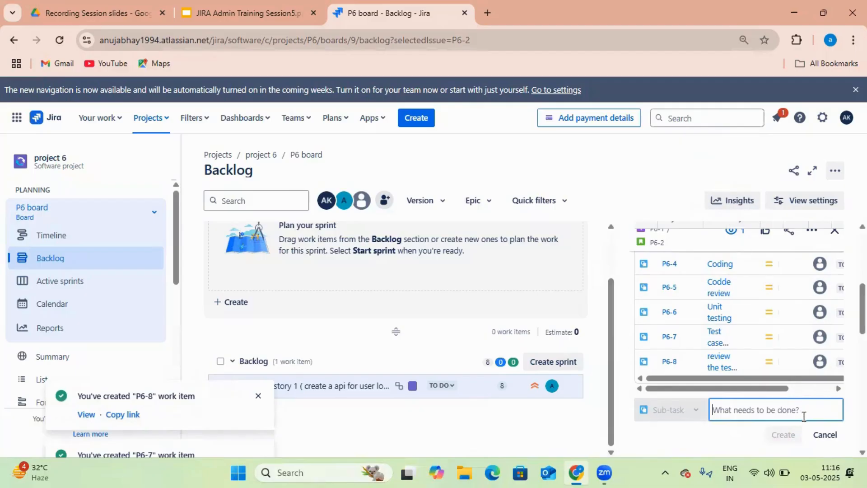
{"action": "type", "text": "Exec"}
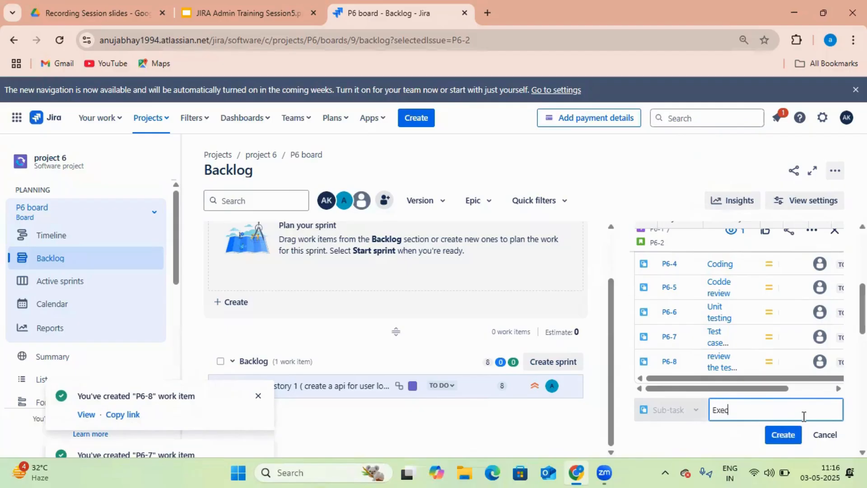
{"action": "type", "text": "ution of test case"}
{"action": "key", "text": "Return"}
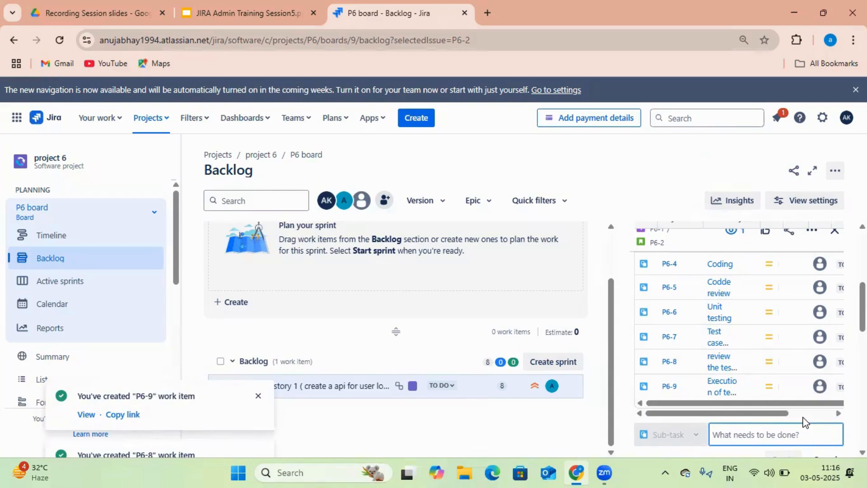
Add the 'identify the defect' and 'retesting' sub-tasks, creating P6-10 and P6-11
{"action": "type", "text": "i"}
{"action": "key", "text": "BackSpace"}
{"action": "type", "text": "identi"}
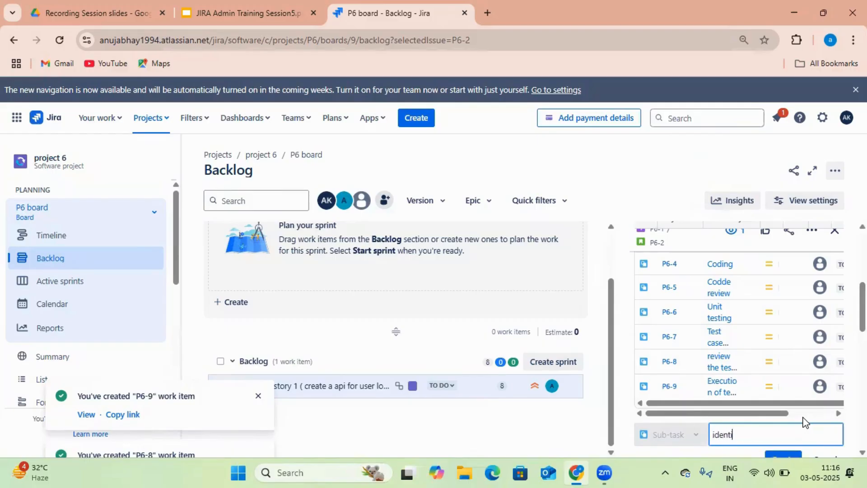
{"action": "type", "text": "fy the defect"}
{"action": "key", "text": "Return"}
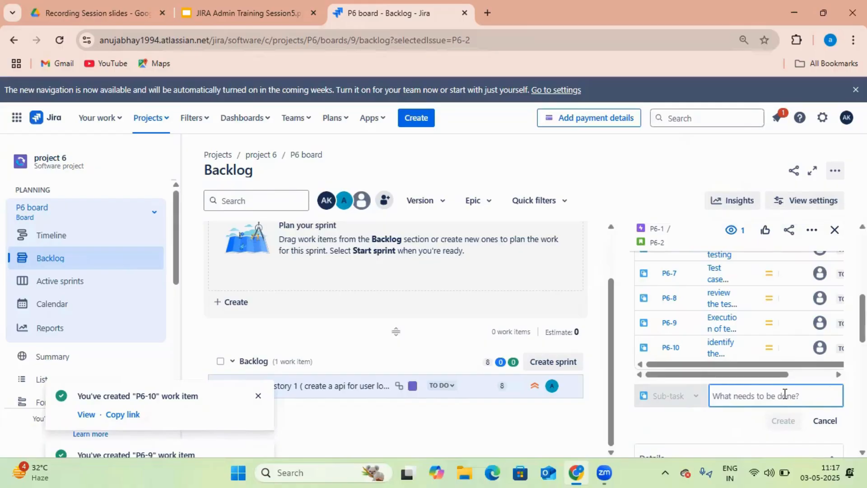
{"action": "type", "text": "ret"}
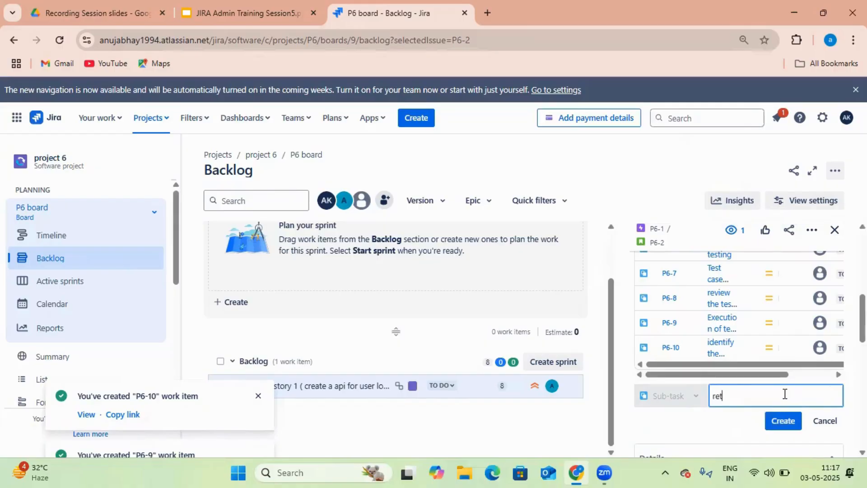
{"action": "type", "text": "estuing"}
{"action": "key", "text": "Return"}
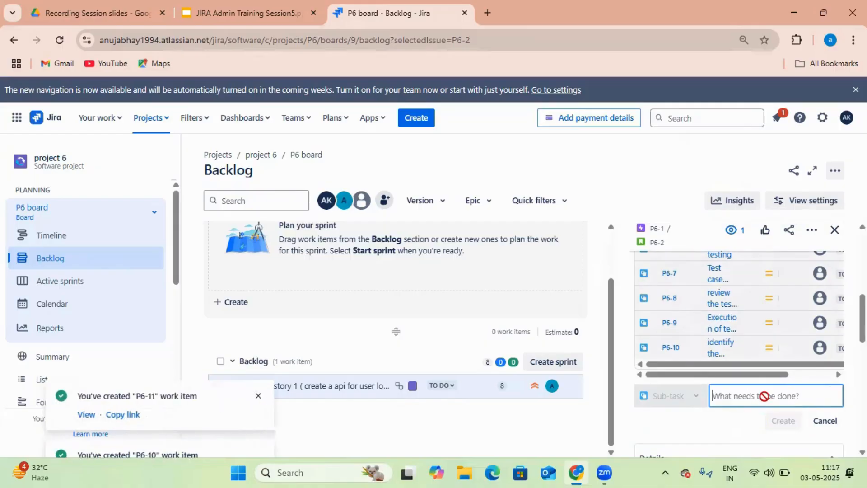
{"action": "scroll", "coordinate": [763, 357], "scroll_direction": "up", "scroll_amount": 1}
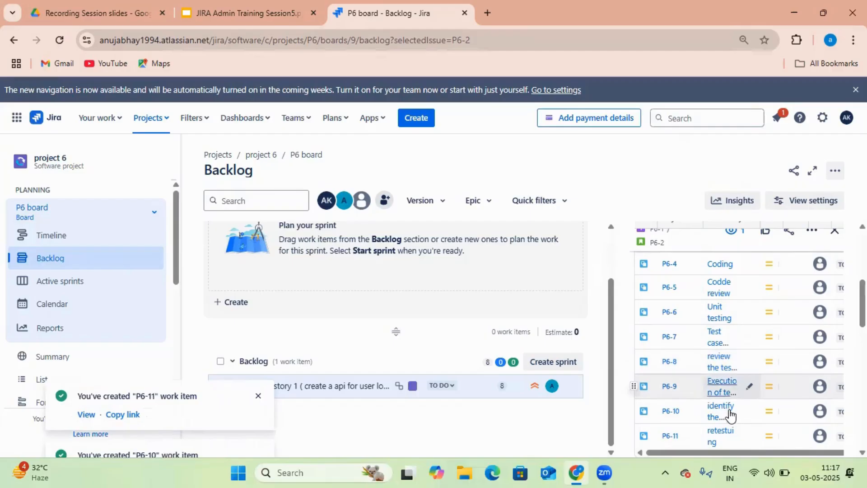
Close story 1's detail panel
{"action": "scroll", "coordinate": [734, 419], "scroll_direction": "down", "scroll_amount": 1}
{"action": "scroll", "coordinate": [734, 418], "scroll_direction": "down", "scroll_amount": 2}
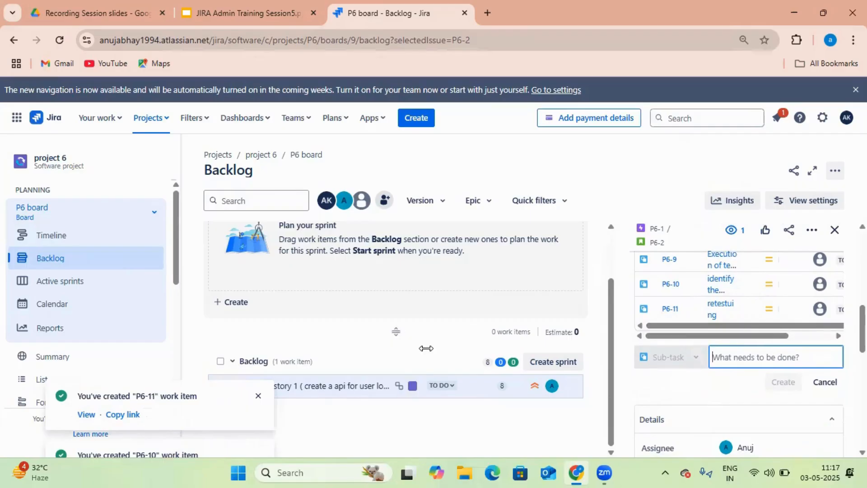
{"action": "scroll", "coordinate": [425, 348], "scroll_direction": "up", "scroll_amount": 1}
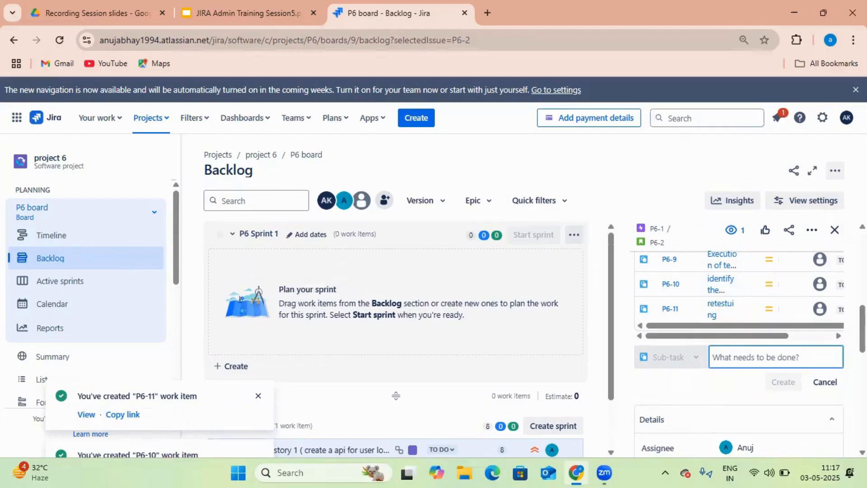
{"action": "left_click_drag", "start_coordinate": [862, 328], "coordinate": [862, 260]}
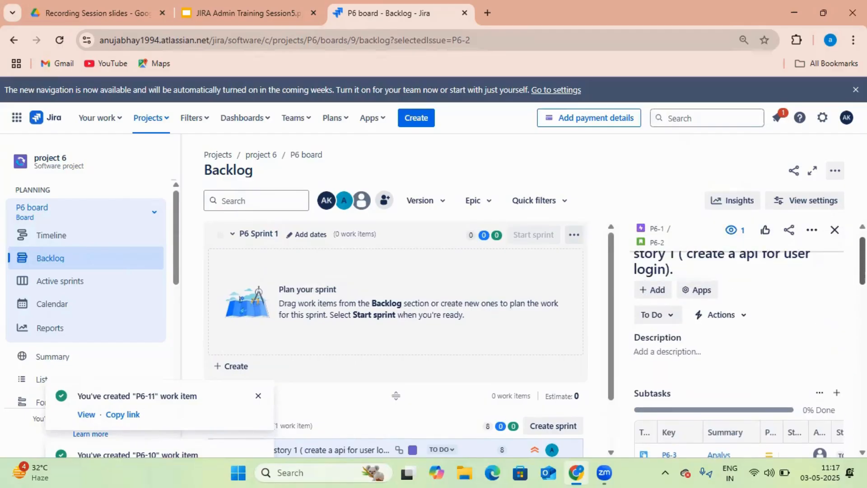
{"action": "left_click", "coordinate": [835, 231]}
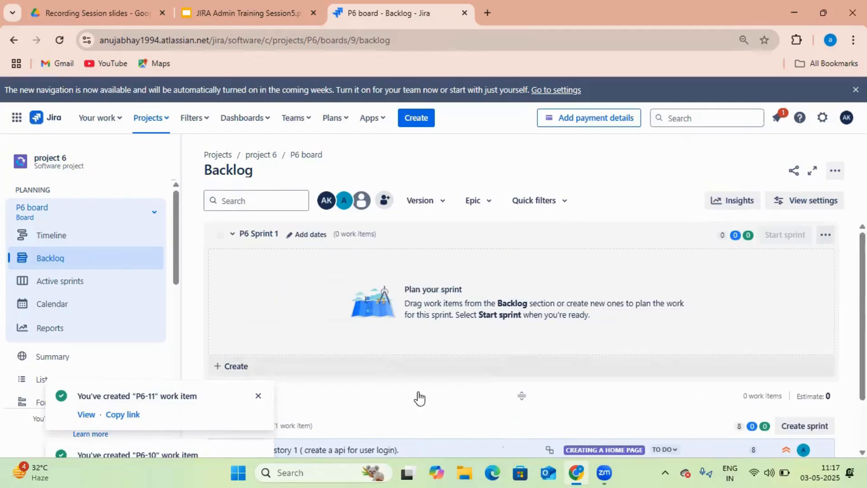
Dismiss all the 'You've created' notifications for P6-5 through P6-11
{"action": "left_click", "coordinate": [258, 396]}
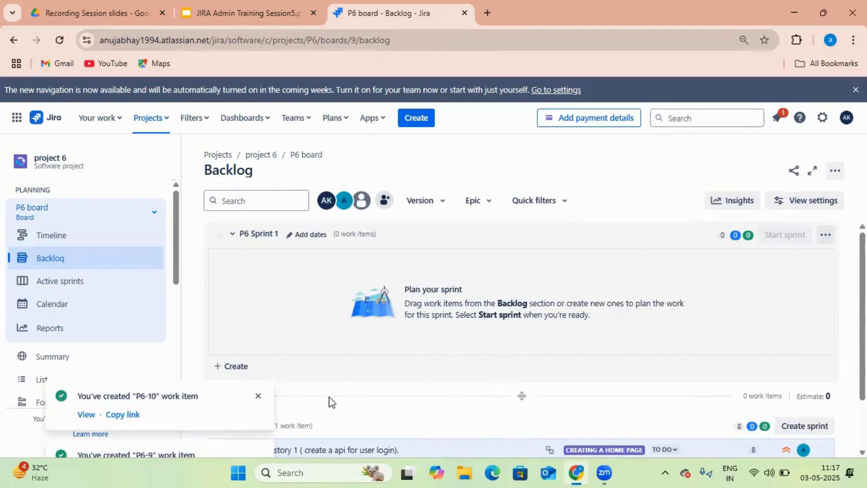
{"action": "scroll", "coordinate": [284, 415], "scroll_direction": "down", "scroll_amount": 2}
{"action": "left_click", "coordinate": [258, 396]}
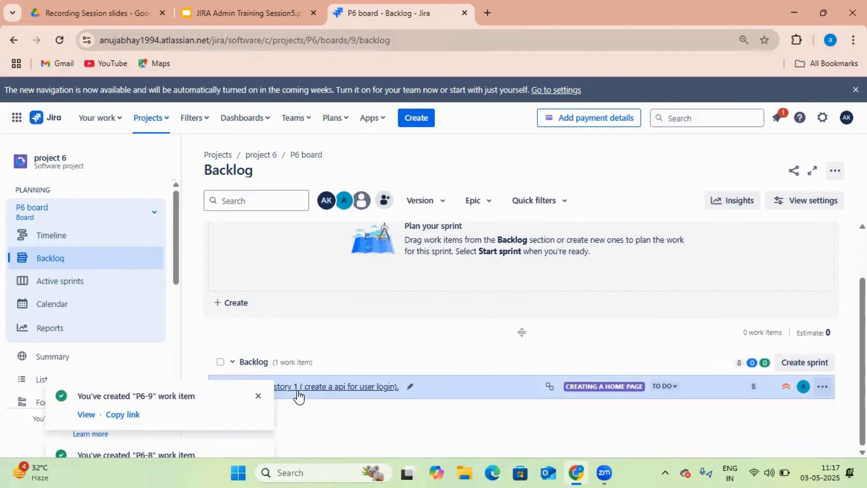
{"action": "scroll", "coordinate": [394, 368], "scroll_direction": "up", "scroll_amount": 2}
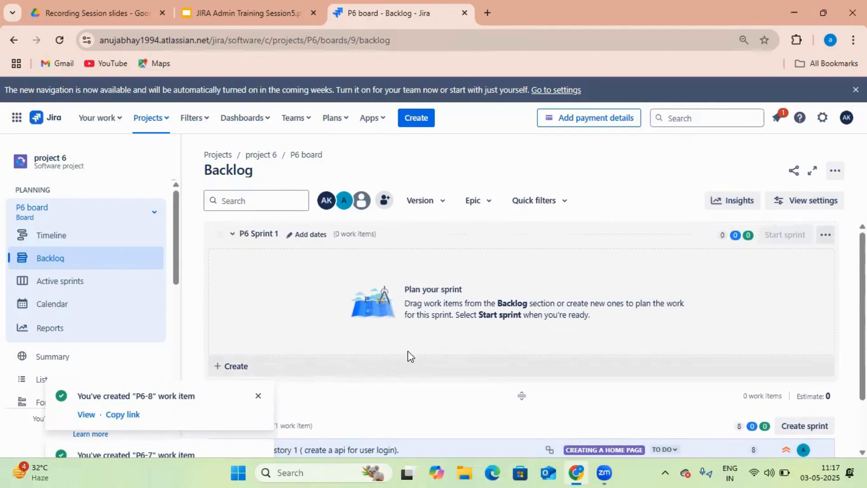
{"action": "scroll", "coordinate": [367, 456], "scroll_direction": "down", "scroll_amount": 2}
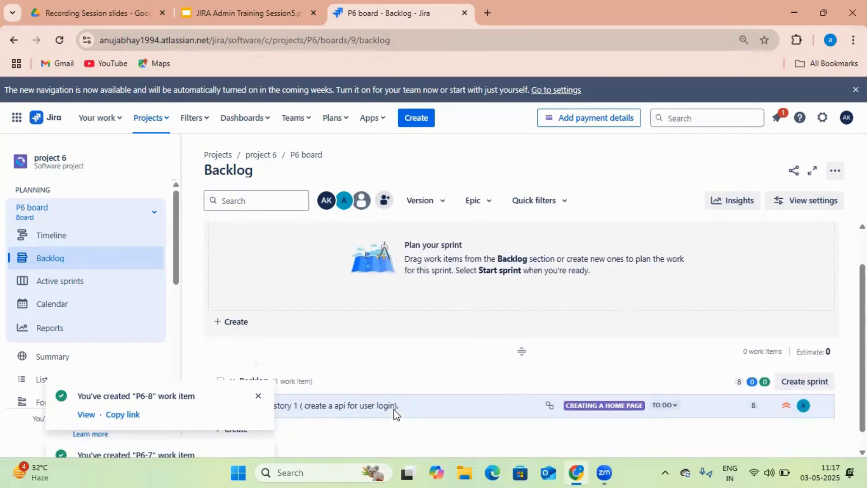
{"action": "left_click", "coordinate": [259, 398]}
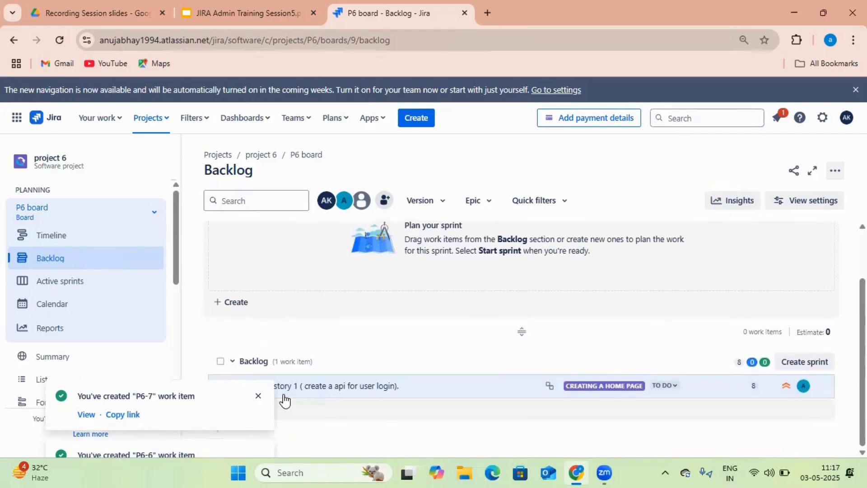
{"action": "left_click", "coordinate": [263, 402]}
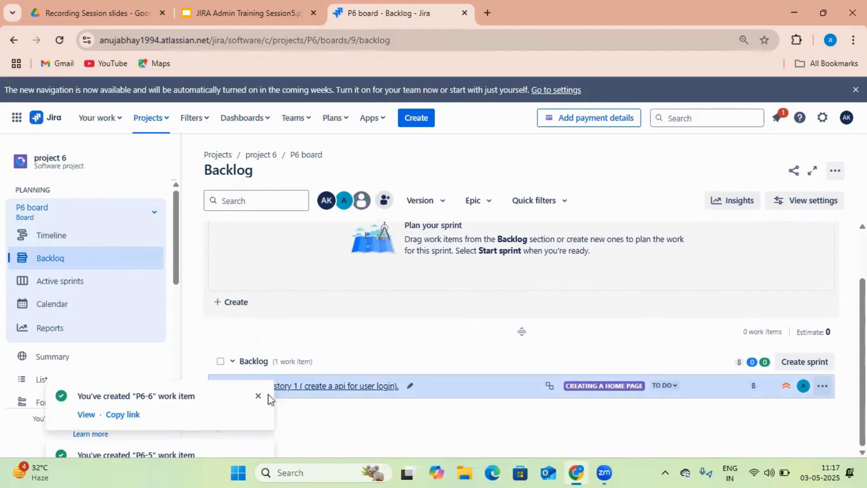
{"action": "left_click", "coordinate": [258, 402]}
{"action": "left_click", "coordinate": [259, 404]}
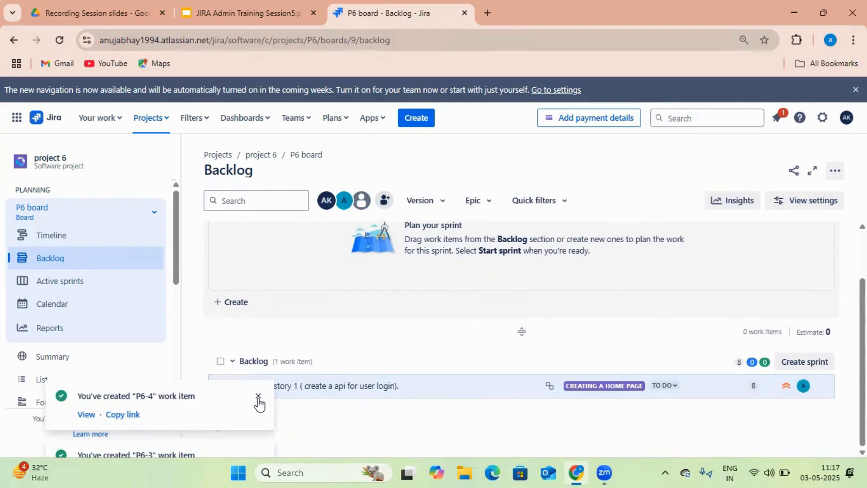
{"action": "left_click", "coordinate": [258, 403]}
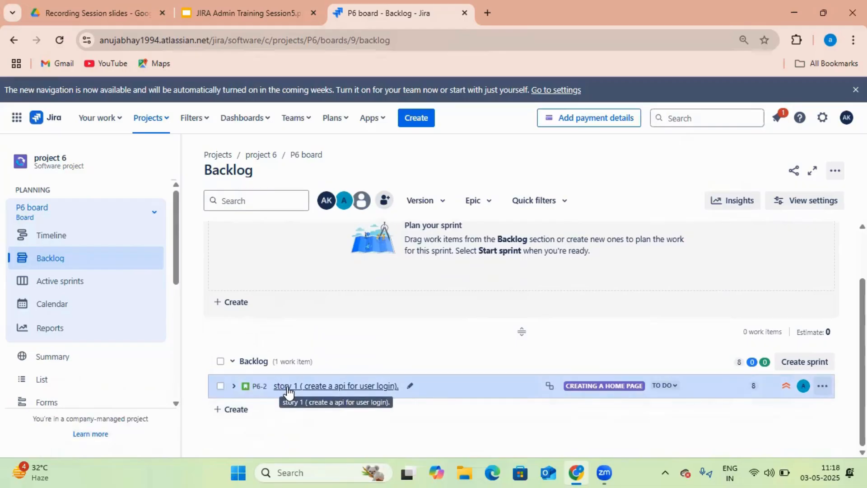
Move story 1 into P6 Sprint 1 and set the sprint to 1 week starting 05/05/2025
{"action": "left_click_drag", "start_coordinate": [288, 392], "coordinate": [291, 280]}
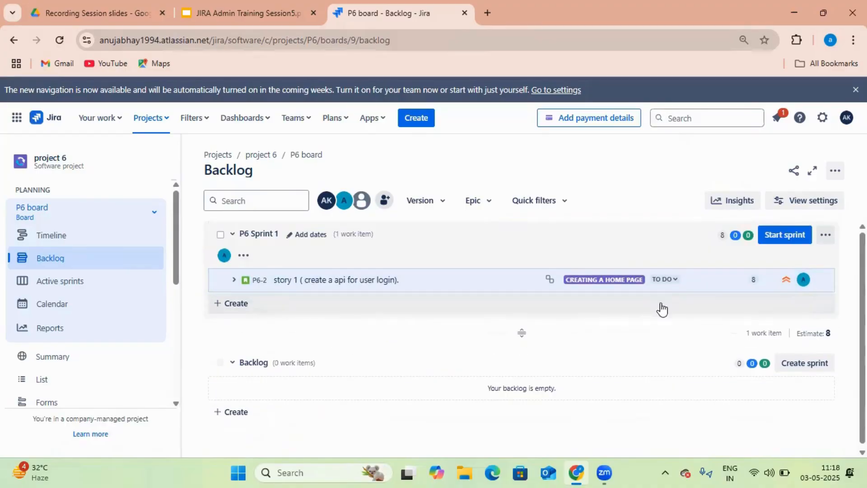
{"action": "left_click", "coordinate": [793, 246]}
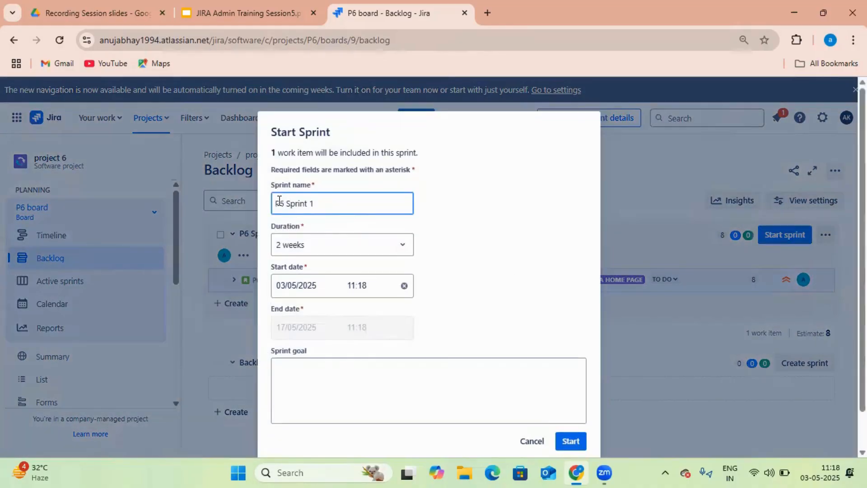
{"action": "left_click", "coordinate": [395, 252]}
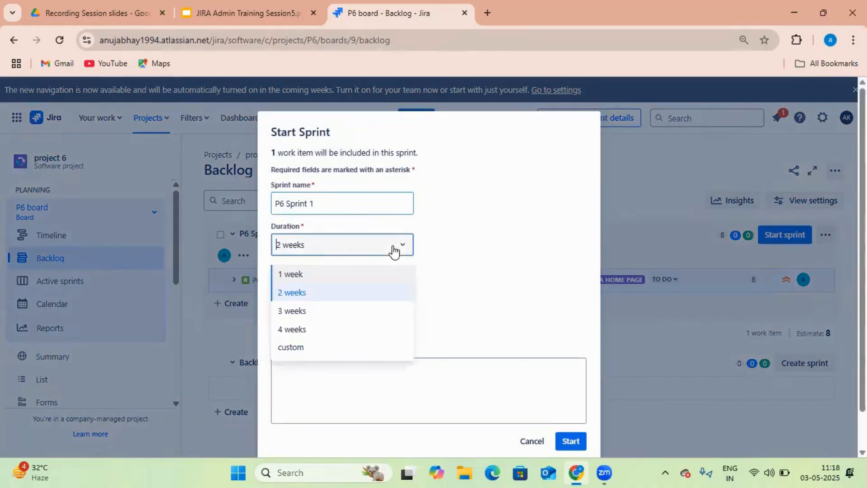
{"action": "left_click", "coordinate": [324, 275]}
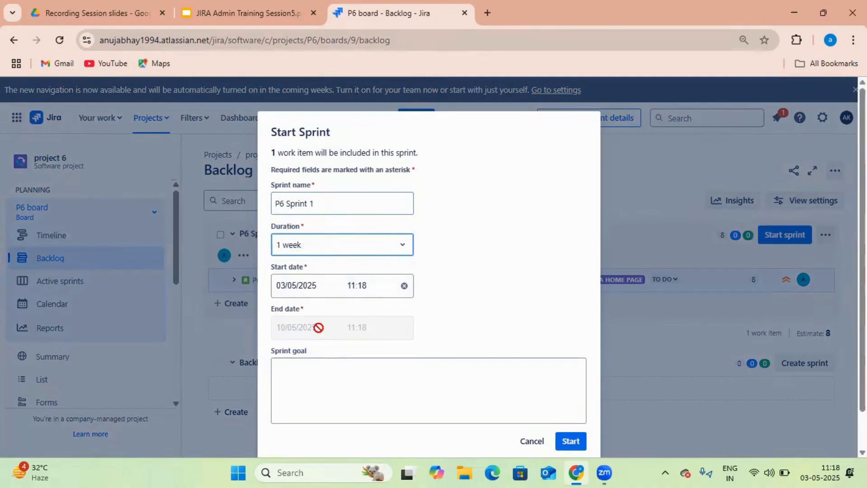
{"action": "left_click", "coordinate": [310, 291]}
{"action": "left_click", "coordinate": [438, 168]}
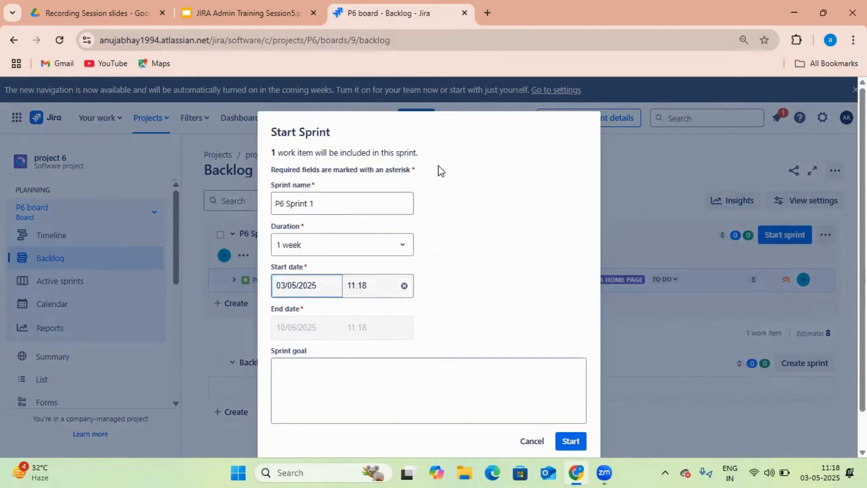
{"action": "left_click", "coordinate": [309, 294]}
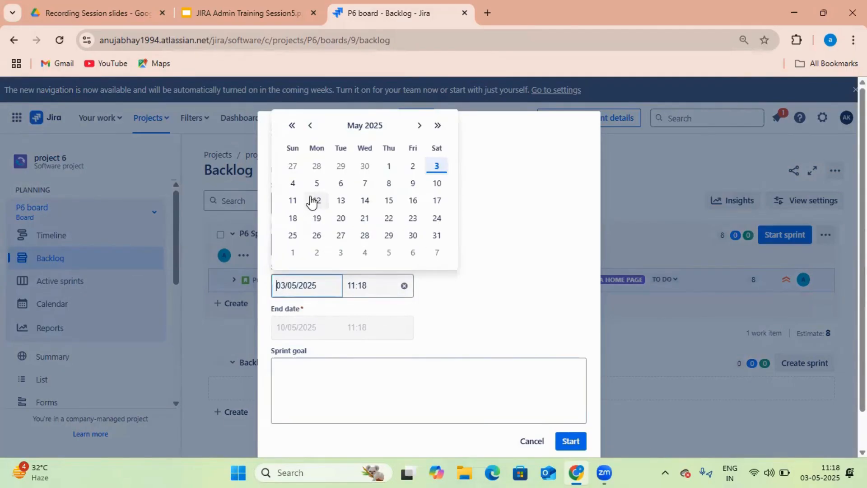
{"action": "left_click", "coordinate": [317, 185]}
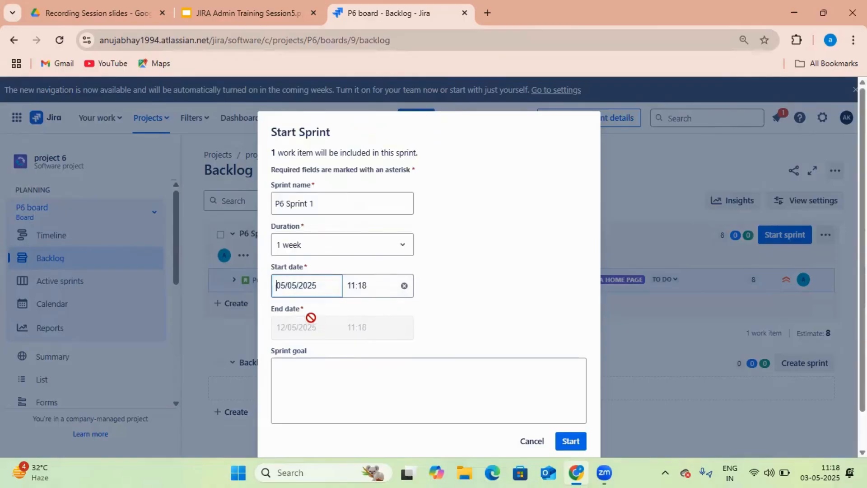
{"action": "left_click", "coordinate": [355, 338]}
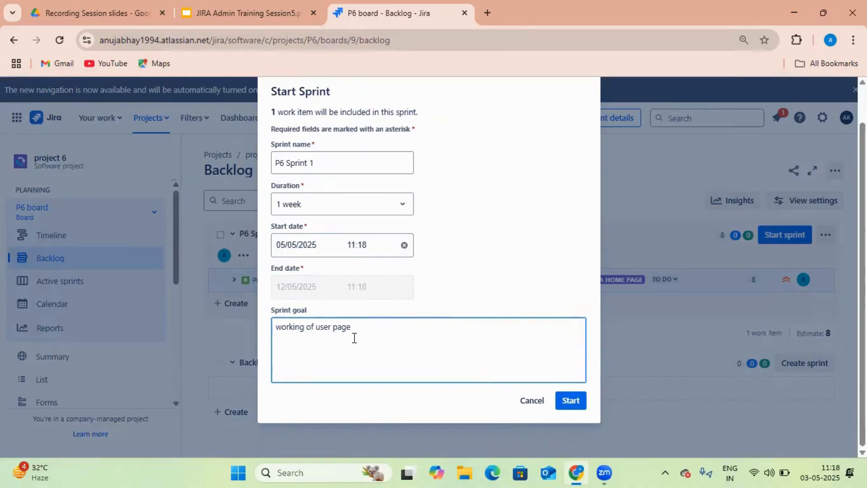
Start P6 Sprint 1 with the goal 'working of user page' and dismiss the confirmation
{"action": "left_click", "coordinate": [568, 402]}
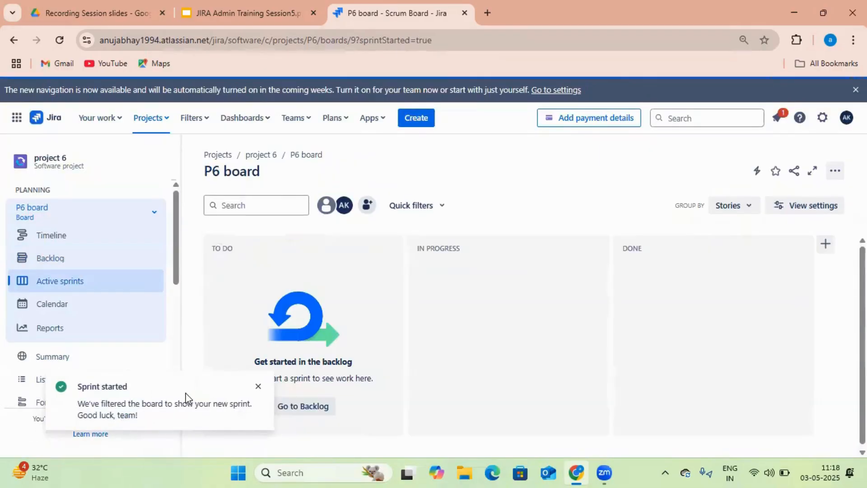
{"action": "left_click", "coordinate": [258, 386]}
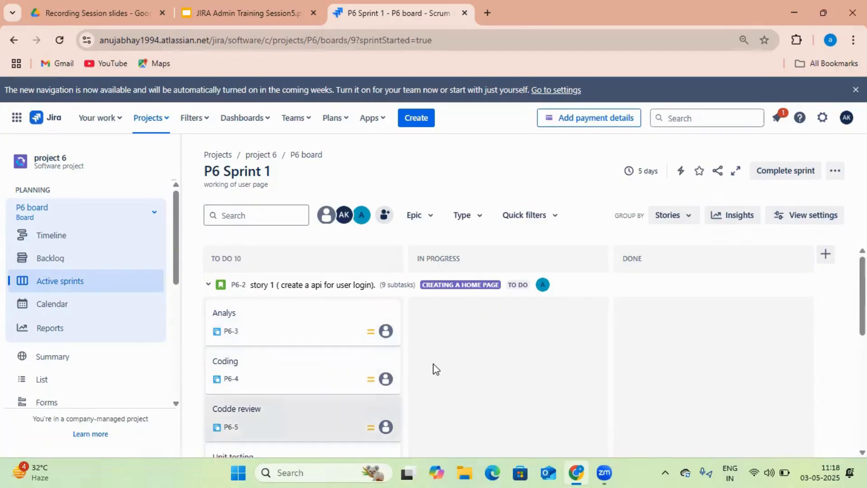
Move Analys and Codde review into In Progress and Coding into Done
{"action": "scroll", "coordinate": [495, 328], "scroll_direction": "down", "scroll_amount": 1}
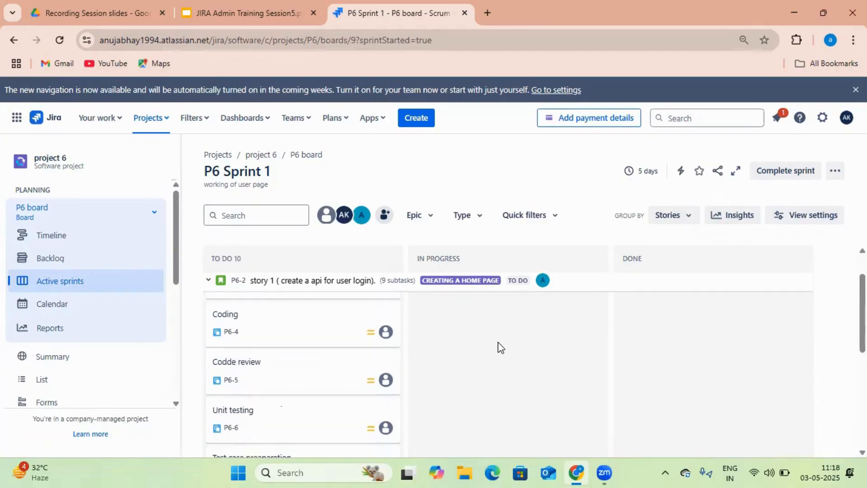
{"action": "scroll", "coordinate": [499, 346], "scroll_direction": "up", "scroll_amount": 1}
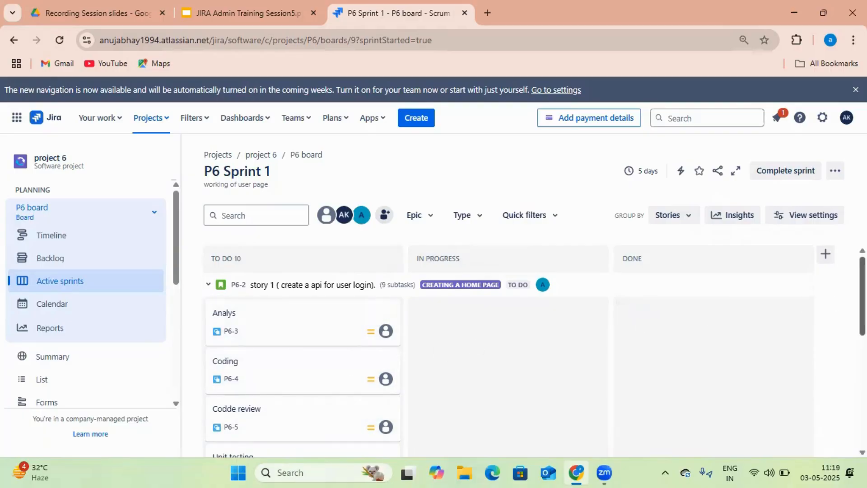
{"action": "scroll", "coordinate": [623, 339], "scroll_direction": "down", "scroll_amount": 2}
{"action": "scroll", "coordinate": [623, 340], "scroll_direction": "up", "scroll_amount": 2}
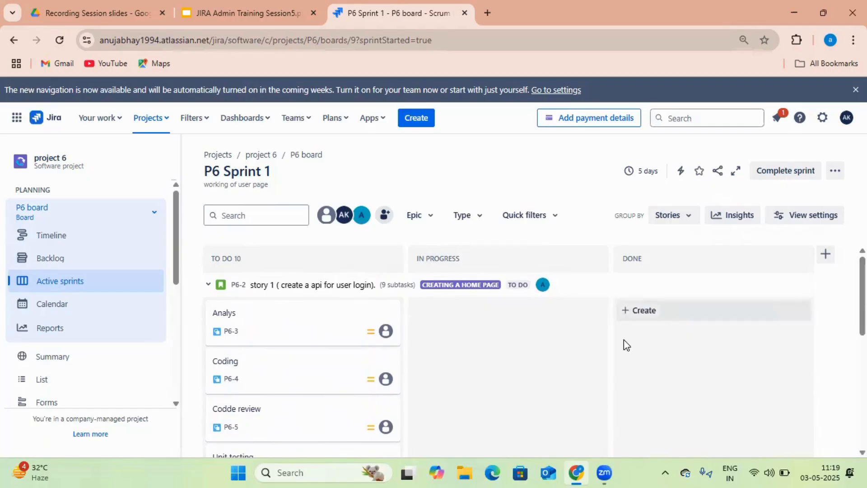
{"action": "left_click_drag", "start_coordinate": [335, 332], "coordinate": [432, 316]}
{"action": "left_click_drag", "start_coordinate": [344, 332], "coordinate": [621, 354]}
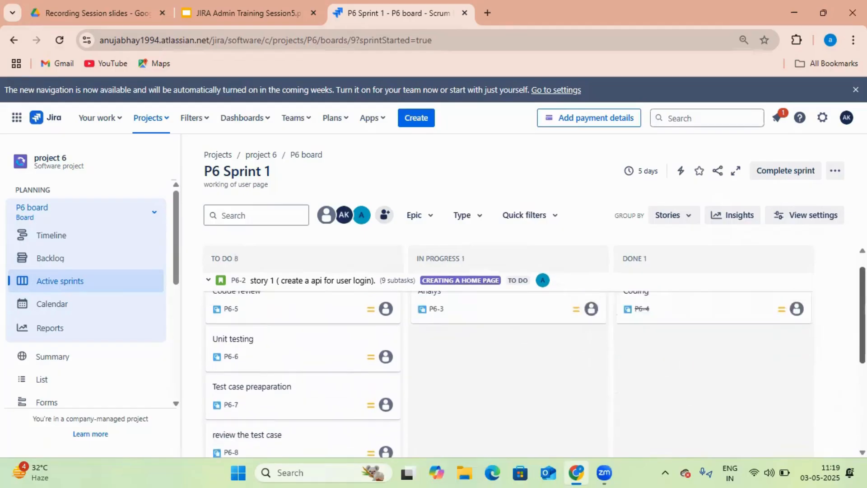
{"action": "left_click_drag", "start_coordinate": [330, 335], "coordinate": [641, 340]}
Move Analys and 'review the test case' to Done, Unit testing to In Progress, then open the Backlog
{"action": "left_click_drag", "start_coordinate": [733, 315], "coordinate": [732, 315]}
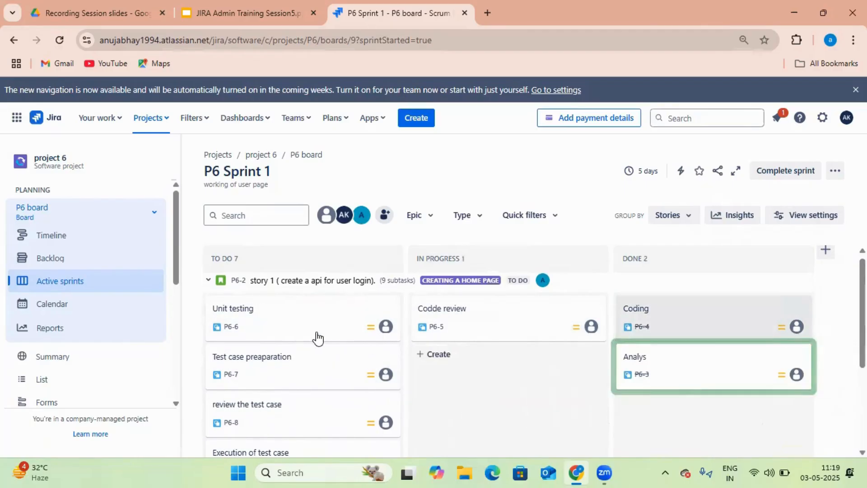
{"action": "left_click_drag", "start_coordinate": [294, 331], "coordinate": [440, 389]}
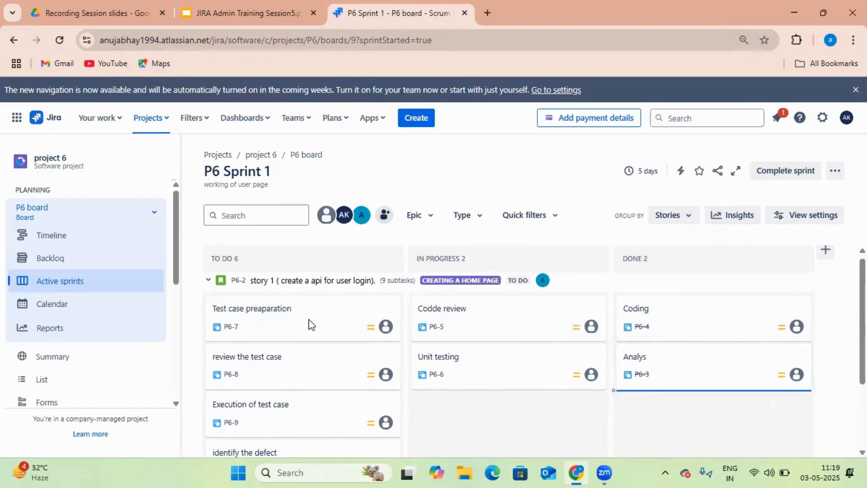
{"action": "left_click_drag", "start_coordinate": [311, 325], "coordinate": [619, 415]}
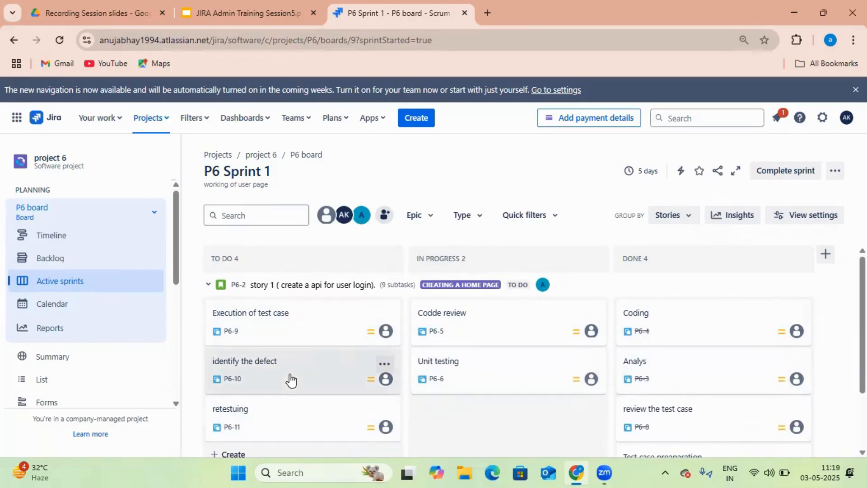
{"action": "left_click", "coordinate": [55, 259]}
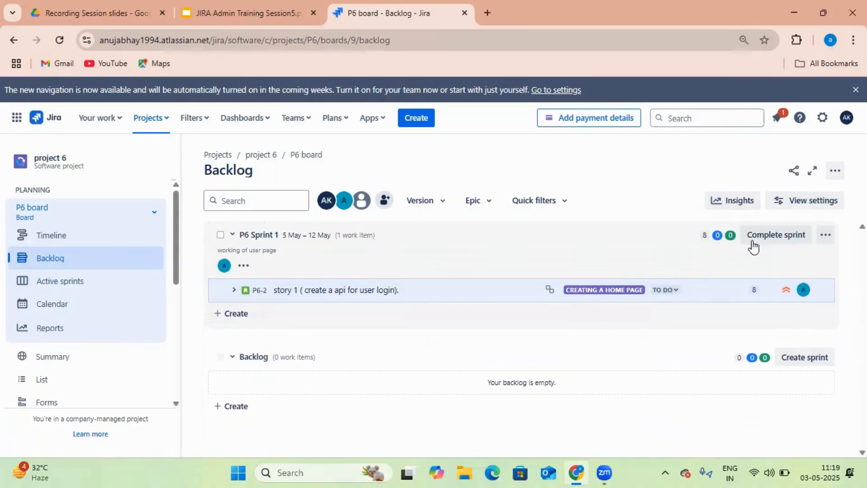
Expand story P6-2 to review its subtasks, then bring up Complete sprint for P6 Sprint 1
{"action": "left_click", "coordinate": [235, 291]}
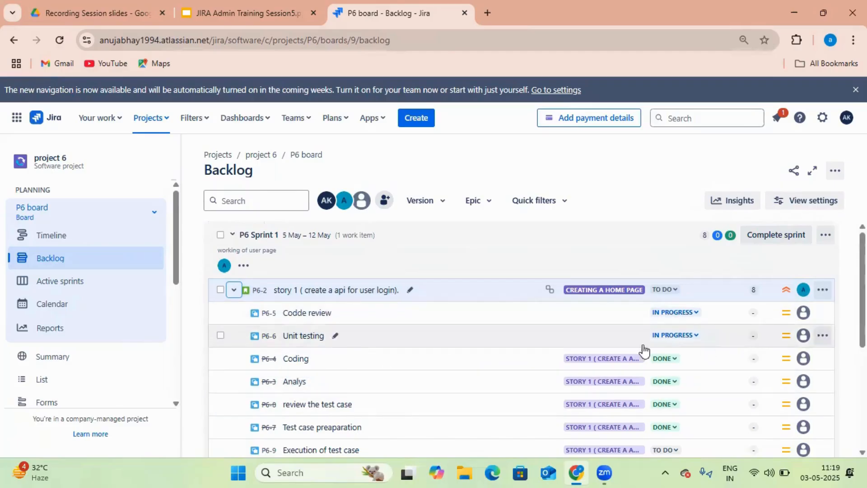
{"action": "left_click_drag", "start_coordinate": [863, 311], "coordinate": [862, 315]}
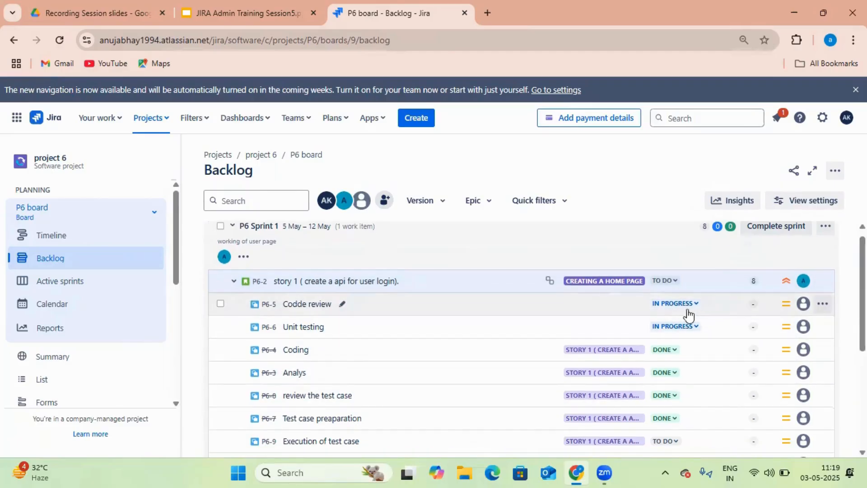
{"action": "scroll", "coordinate": [828, 319], "scroll_direction": "down", "scroll_amount": 2}
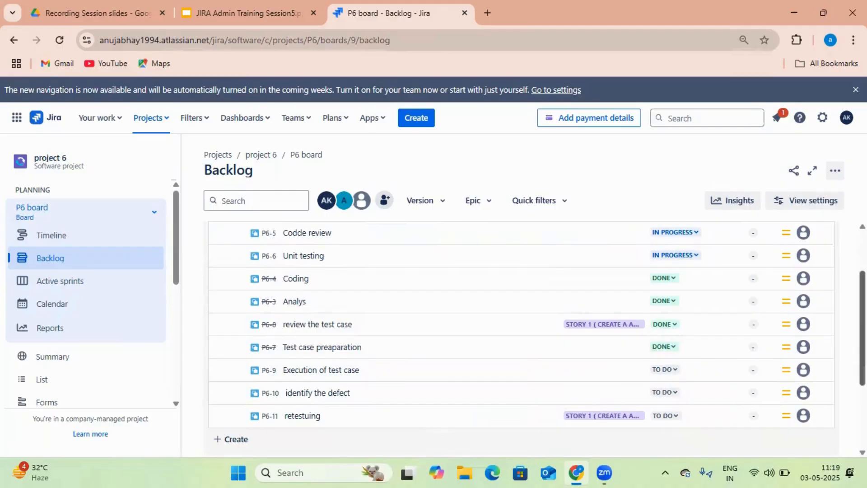
{"action": "scroll", "coordinate": [786, 253], "scroll_direction": "up", "scroll_amount": 2}
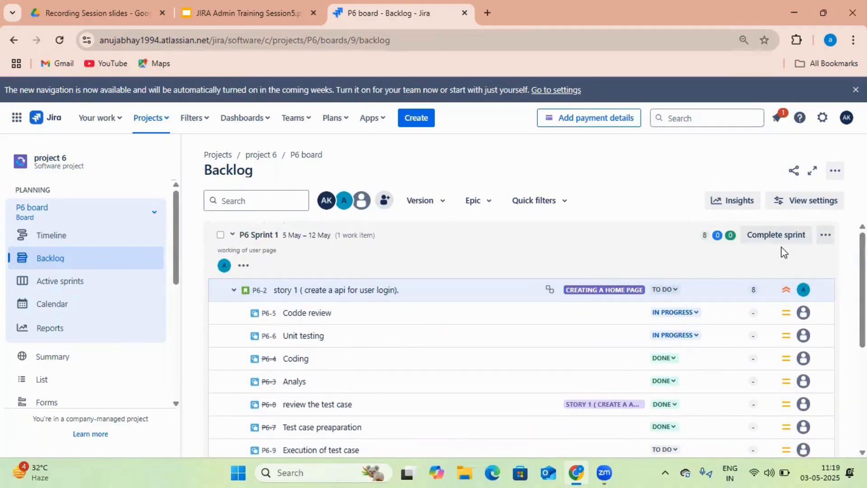
{"action": "left_click", "coordinate": [776, 235]}
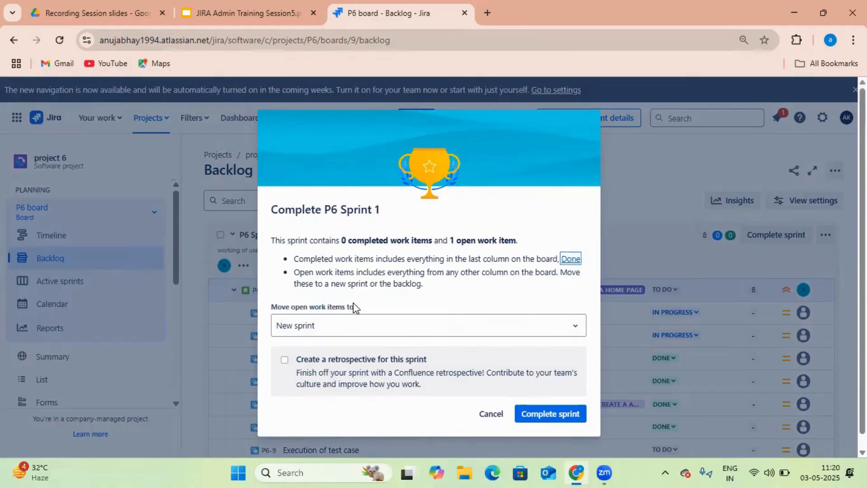
Check where open work items could go, then cancel completing P6 Sprint 1
{"action": "left_click", "coordinate": [577, 335]}
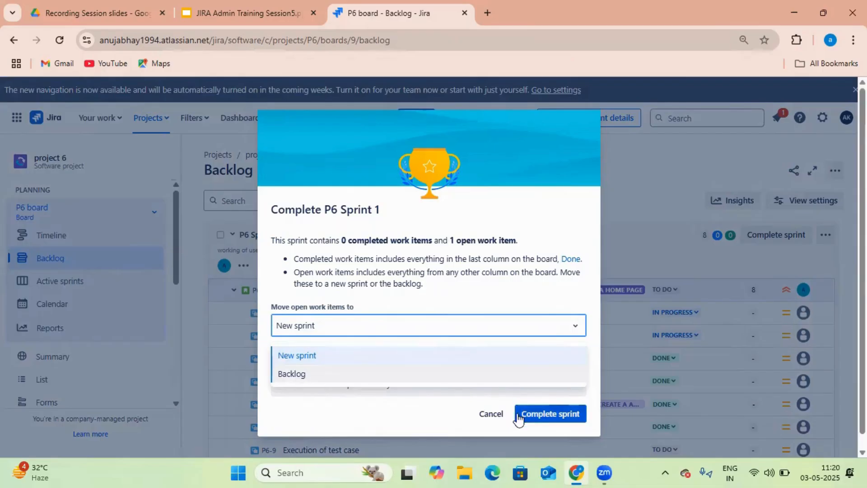
{"action": "left_click", "coordinate": [638, 175]}
{"action": "left_click", "coordinate": [638, 175]}
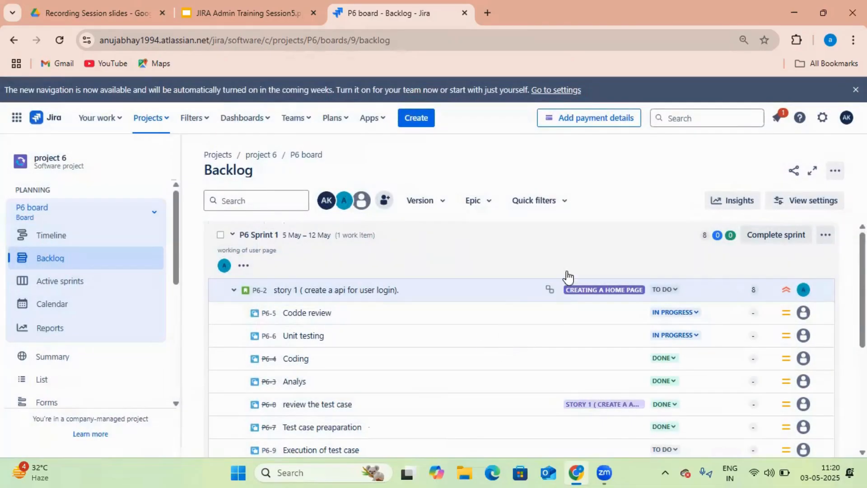
Create a new empty P6 Sprint 2 dated 12–19 May
{"action": "scroll", "coordinate": [759, 280], "scroll_direction": "down", "scroll_amount": 5}
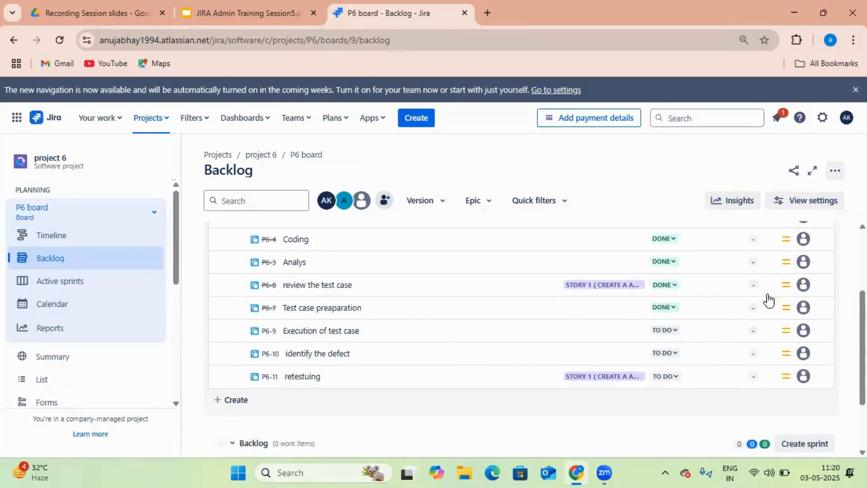
{"action": "left_click", "coordinate": [810, 371]}
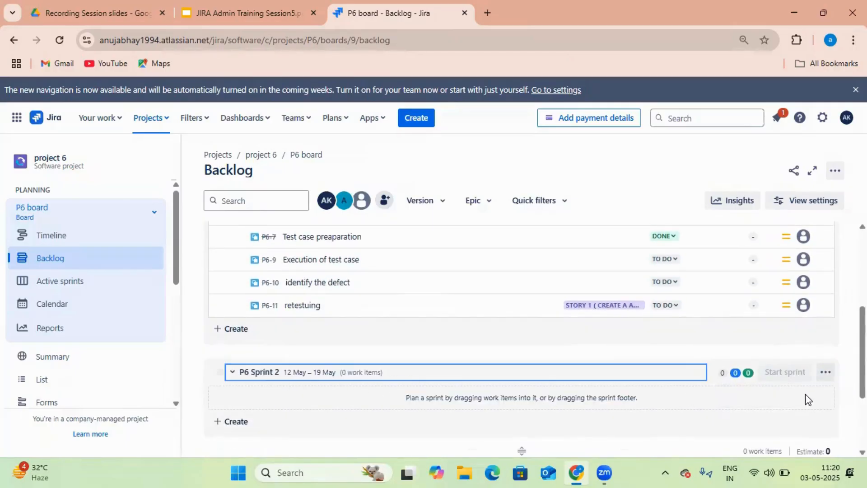
{"action": "left_click", "coordinate": [824, 373]}
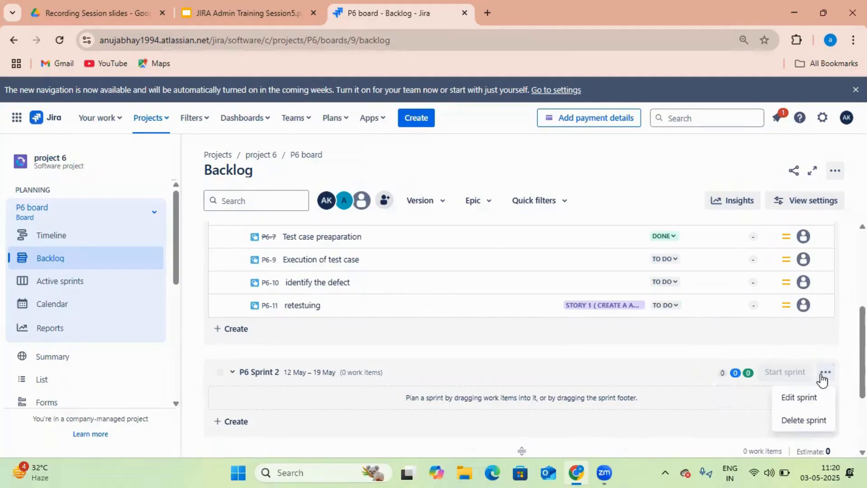
Edit P6 Sprint 2 to start 19 May, ending 26 May, with sprint goal 'goal'
{"action": "left_click", "coordinate": [814, 396]}
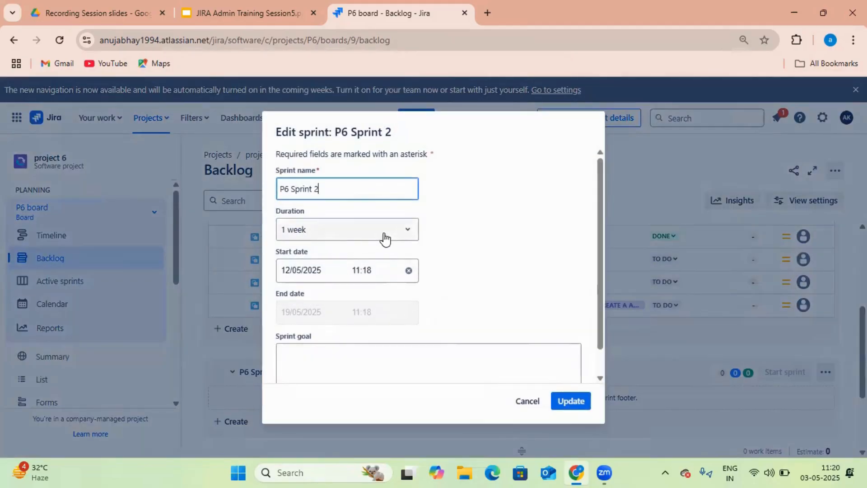
{"action": "left_click", "coordinate": [364, 272]}
{"action": "left_click", "coordinate": [310, 273]}
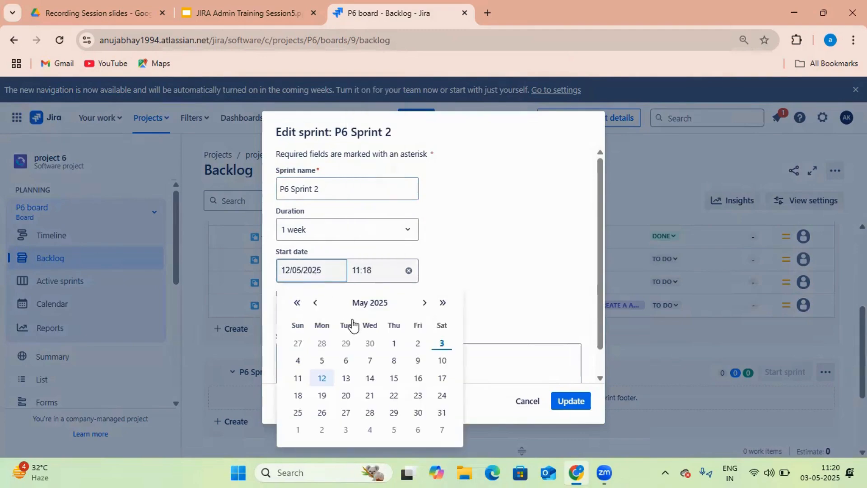
{"action": "left_click", "coordinate": [324, 395]}
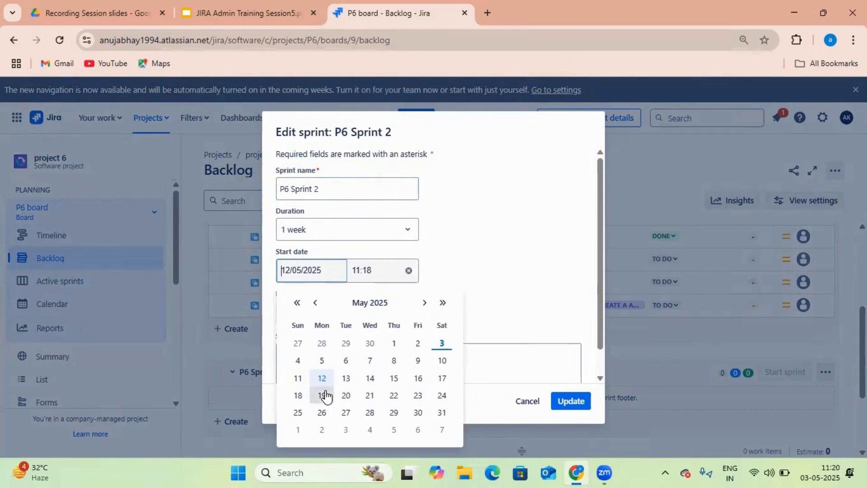
{"action": "left_click", "coordinate": [465, 366]}
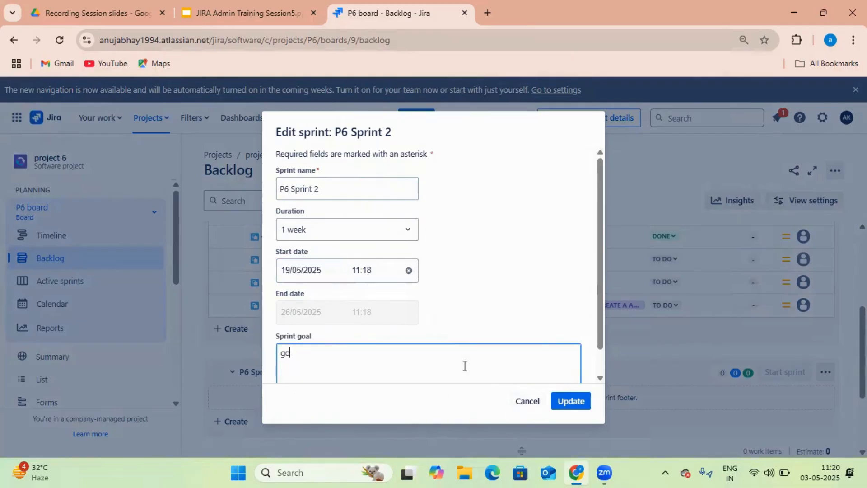
{"action": "left_click", "coordinate": [588, 404]}
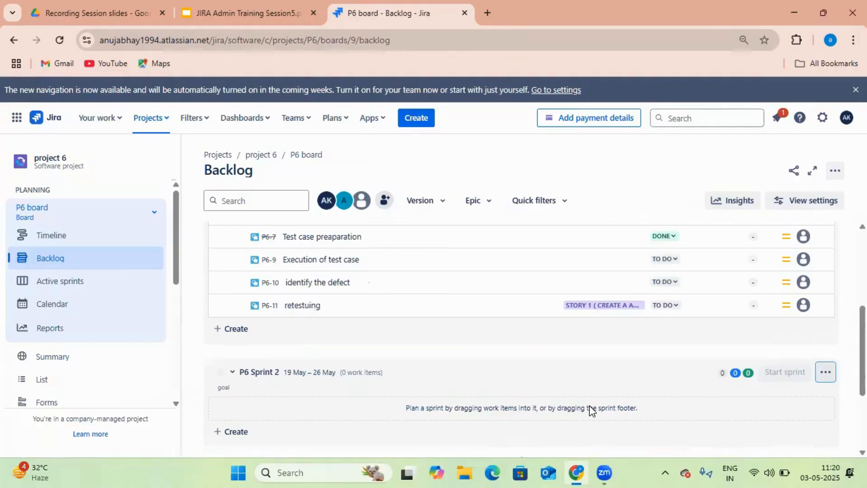
Reload the backlog and complete P6 Sprint 1, moving its open work item to a new sprint
{"action": "scroll", "coordinate": [604, 378], "scroll_direction": "up", "scroll_amount": 3}
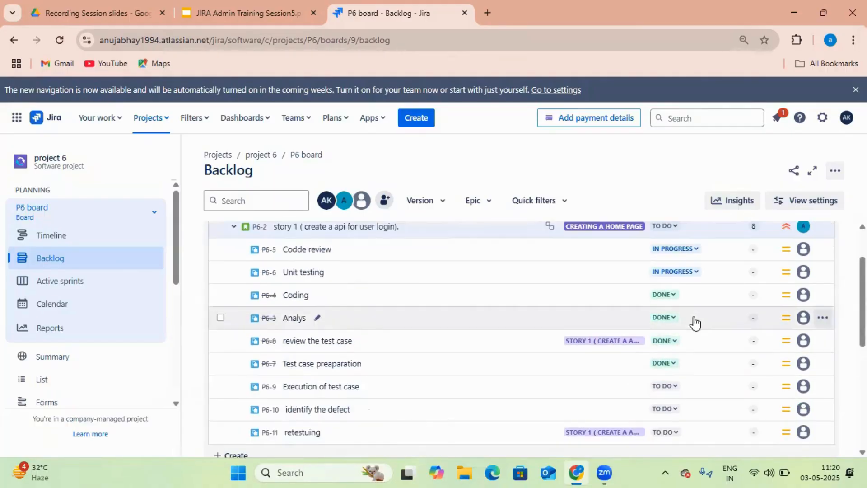
{"action": "scroll", "coordinate": [696, 321], "scroll_direction": "up", "scroll_amount": 2}
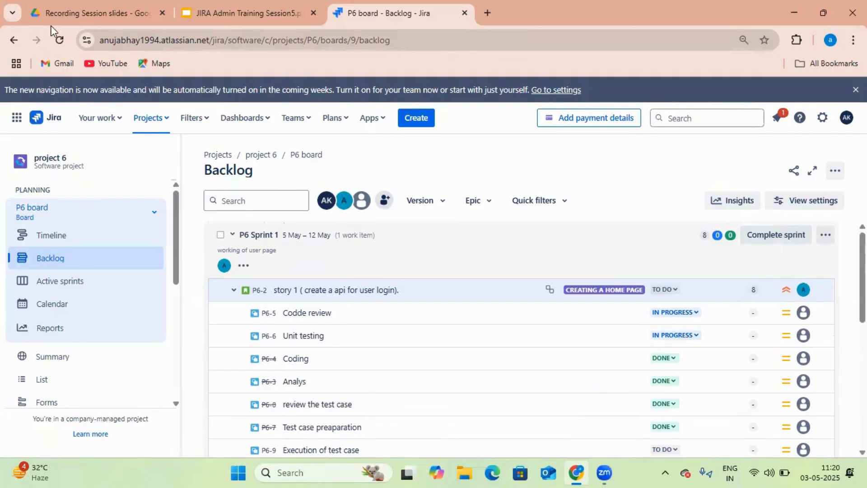
{"action": "left_click", "coordinate": [56, 40]}
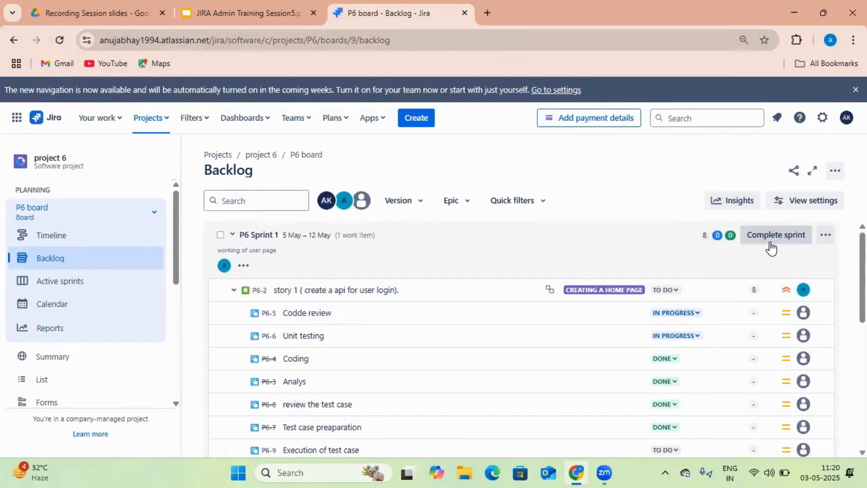
{"action": "left_click", "coordinate": [777, 239]}
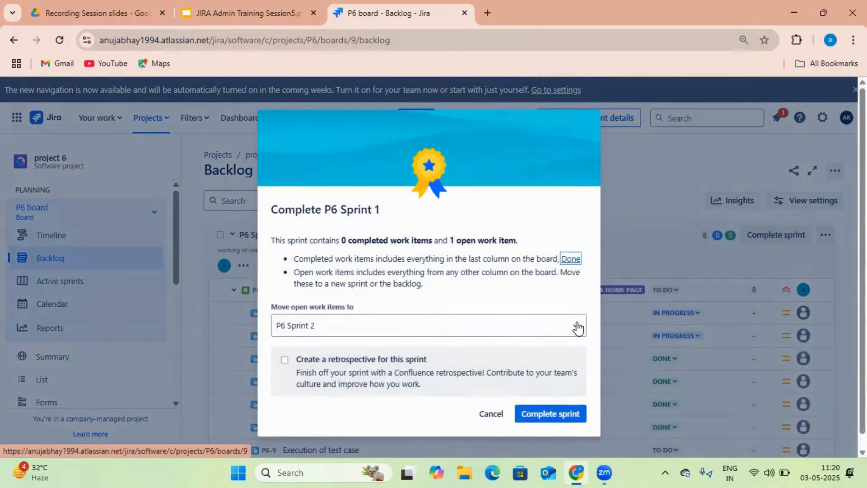
{"action": "left_click", "coordinate": [578, 326]}
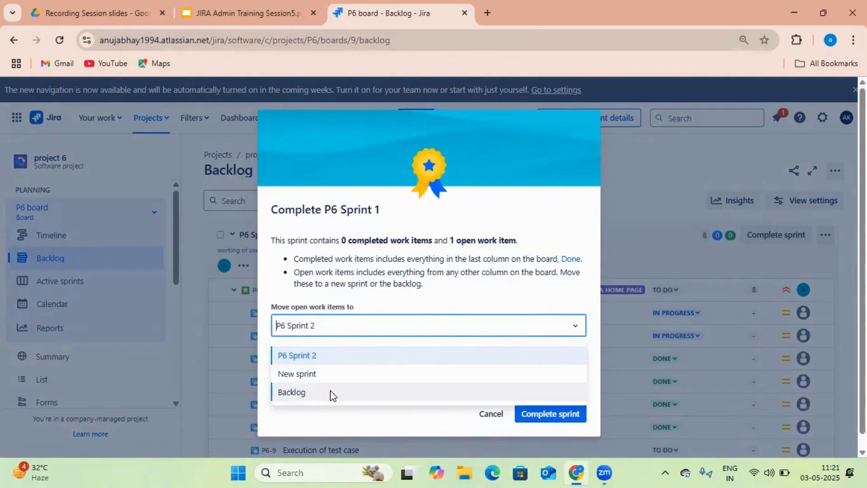
{"action": "left_click", "coordinate": [357, 377]}
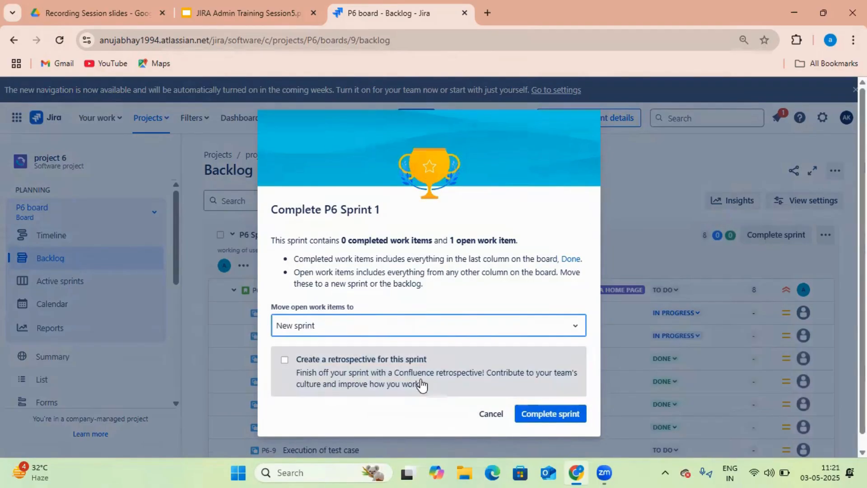
{"action": "left_click", "coordinate": [547, 414]}
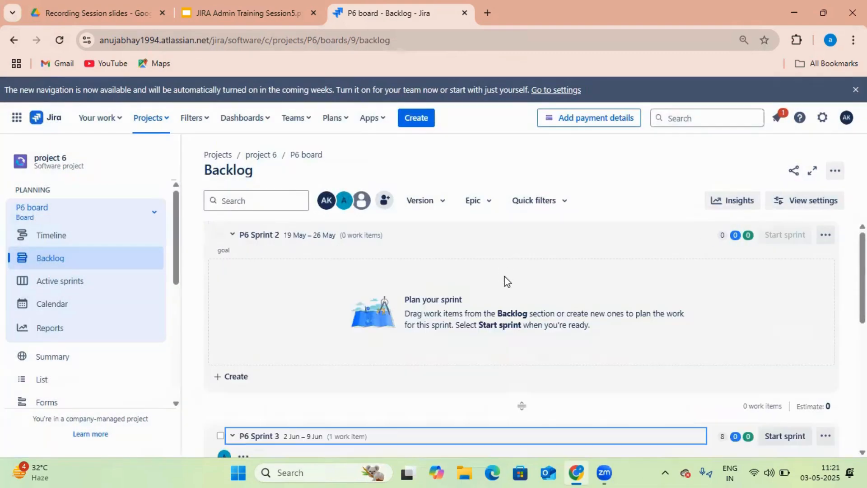
{"action": "scroll", "coordinate": [497, 298], "scroll_direction": "down", "scroll_amount": 2}
{"action": "scroll", "coordinate": [758, 314], "scroll_direction": "down", "scroll_amount": 3}
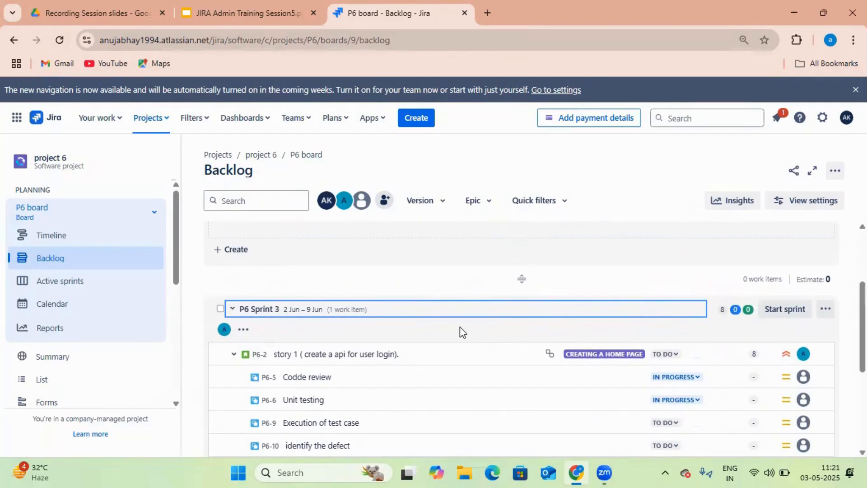
{"action": "left_click", "coordinate": [231, 311]}
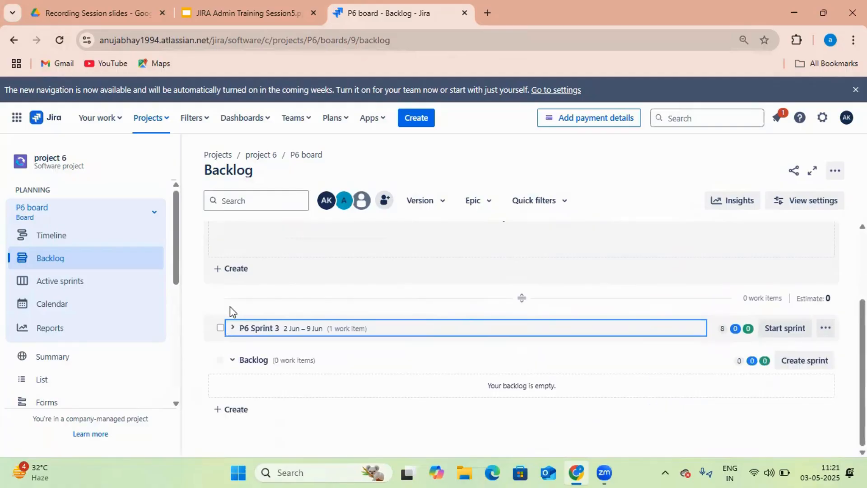
{"action": "left_click", "coordinate": [252, 328]}
{"action": "scroll", "coordinate": [368, 320], "scroll_direction": "down", "scroll_amount": 3}
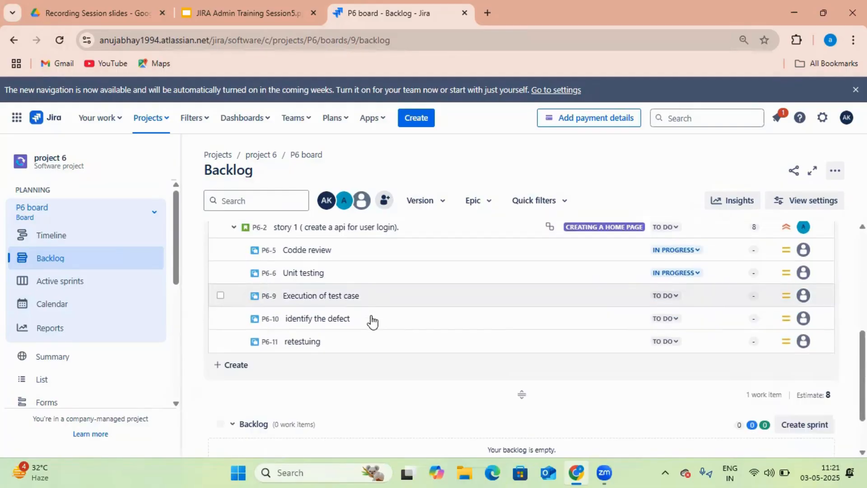
{"action": "scroll", "coordinate": [311, 300], "scroll_direction": "up", "scroll_amount": 1}
{"action": "scroll", "coordinate": [325, 306], "scroll_direction": "up", "scroll_amount": 1}
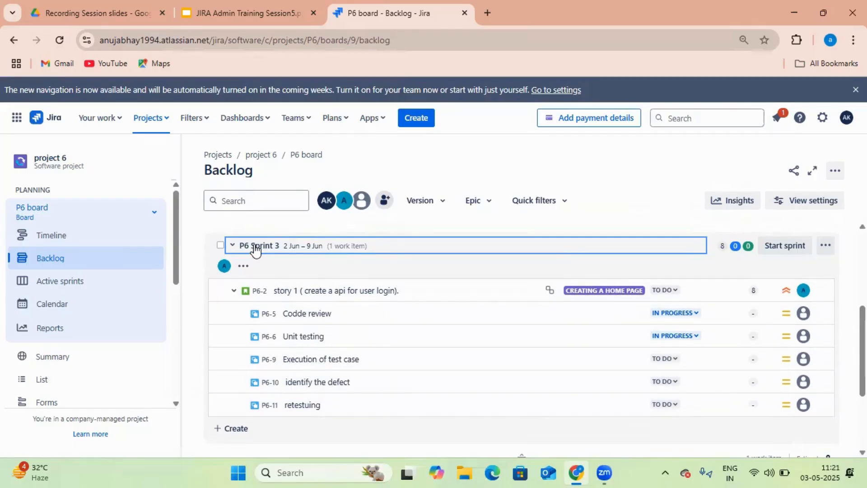
{"action": "scroll", "coordinate": [343, 285], "scroll_direction": "up", "scroll_amount": 4}
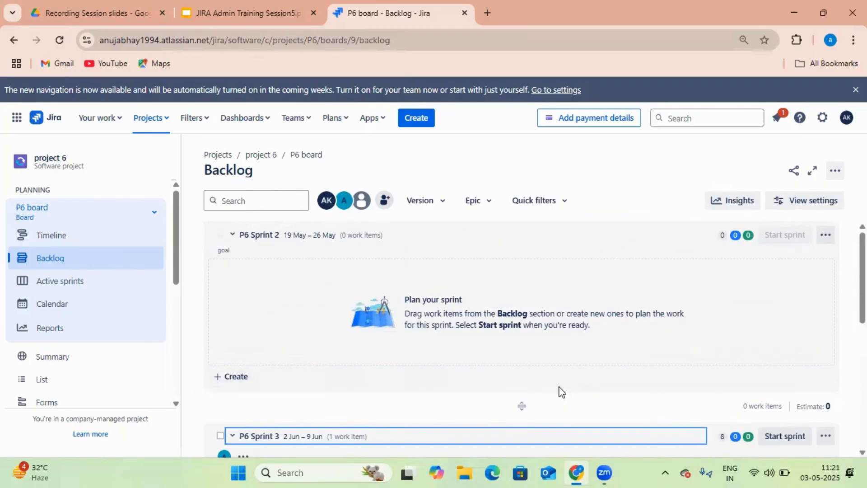
{"action": "scroll", "coordinate": [587, 393], "scroll_direction": "down", "scroll_amount": 4}
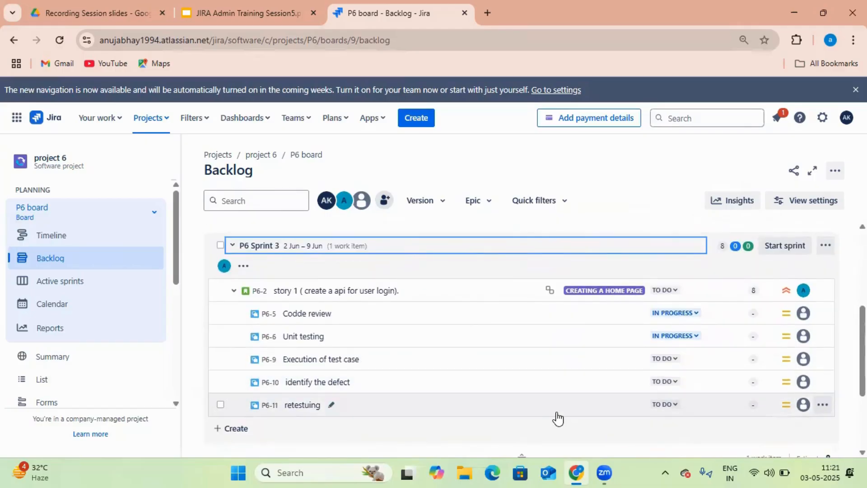
Look over the Codde review subtask's details and set its status to DONE
{"action": "left_click", "coordinate": [705, 316]}
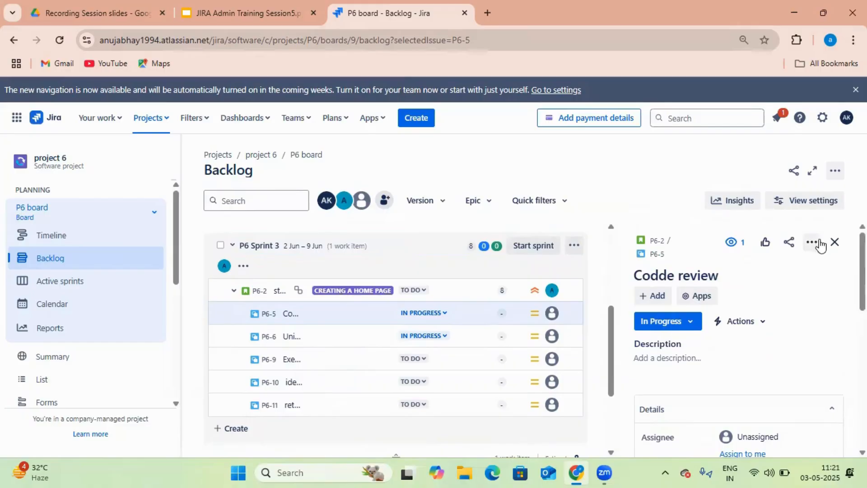
{"action": "left_click", "coordinate": [831, 245]}
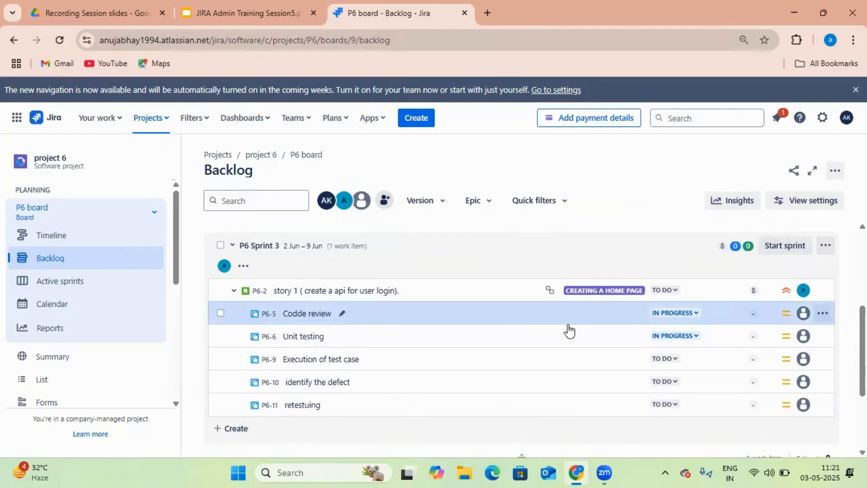
{"action": "left_click", "coordinate": [701, 316]}
{"action": "left_click", "coordinate": [695, 317]}
{"action": "left_click", "coordinate": [695, 317]}
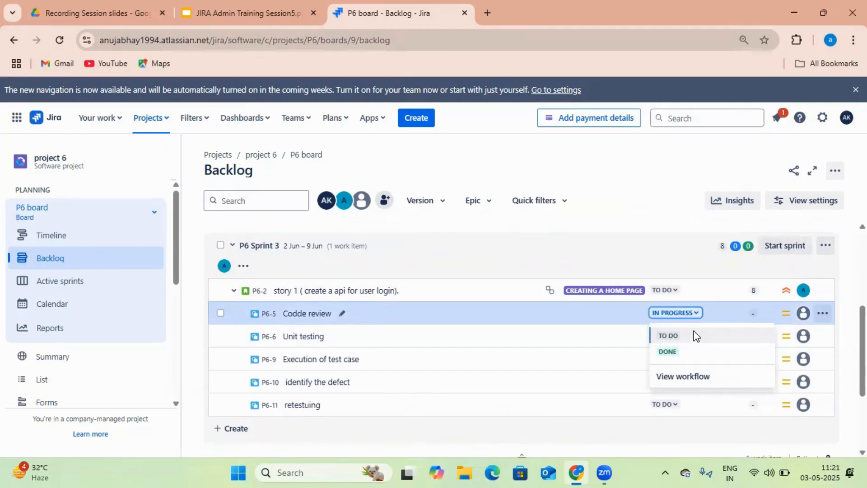
{"action": "left_click", "coordinate": [680, 352]}
Set Unit testing, Execution of test case, identify the defect and retestuing to DONE
{"action": "left_click", "coordinate": [696, 337]}
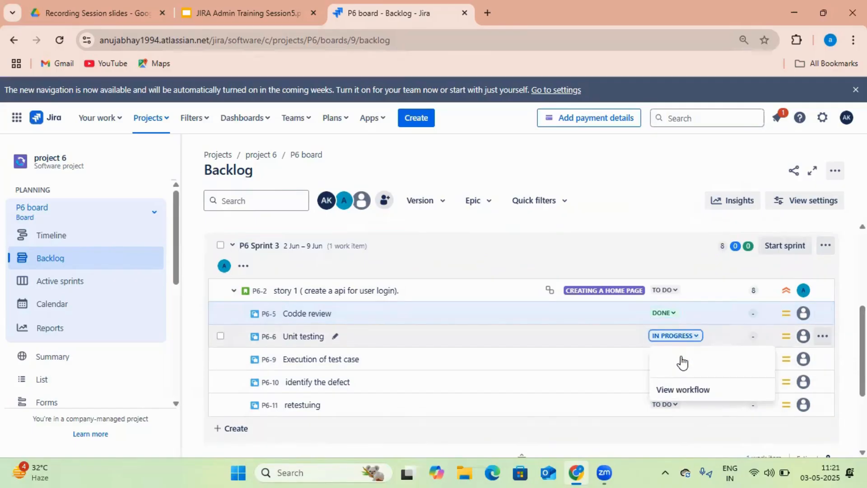
{"action": "left_click", "coordinate": [668, 350]}
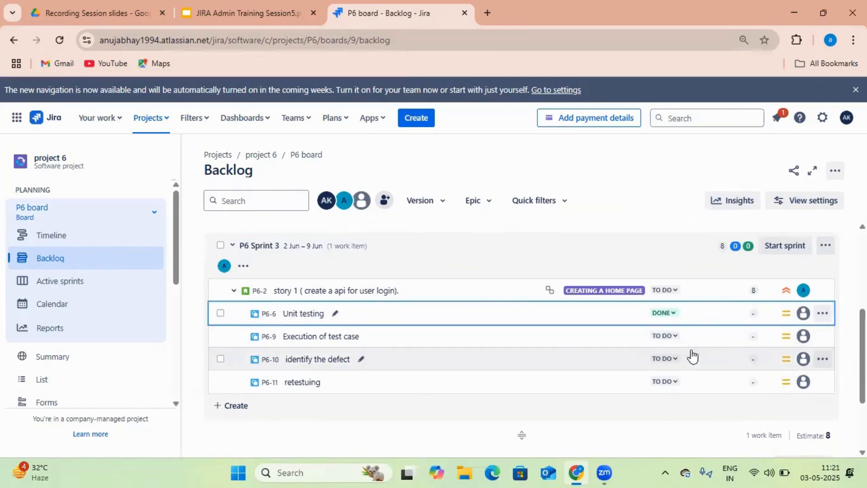
{"action": "left_click", "coordinate": [676, 341]}
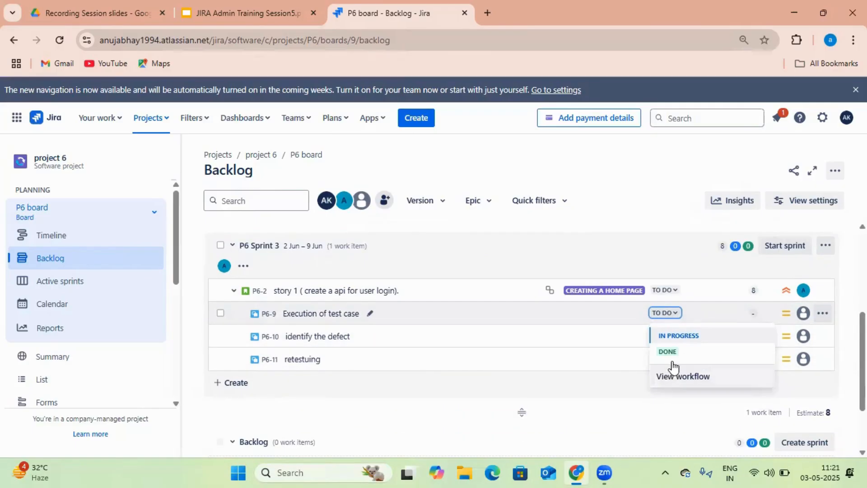
{"action": "left_click", "coordinate": [675, 352]}
{"action": "left_click", "coordinate": [674, 340]}
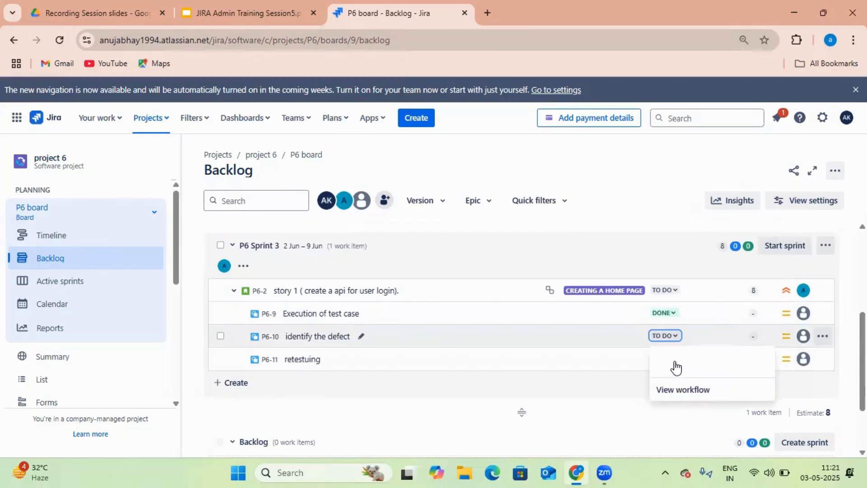
{"action": "left_click", "coordinate": [670, 352]}
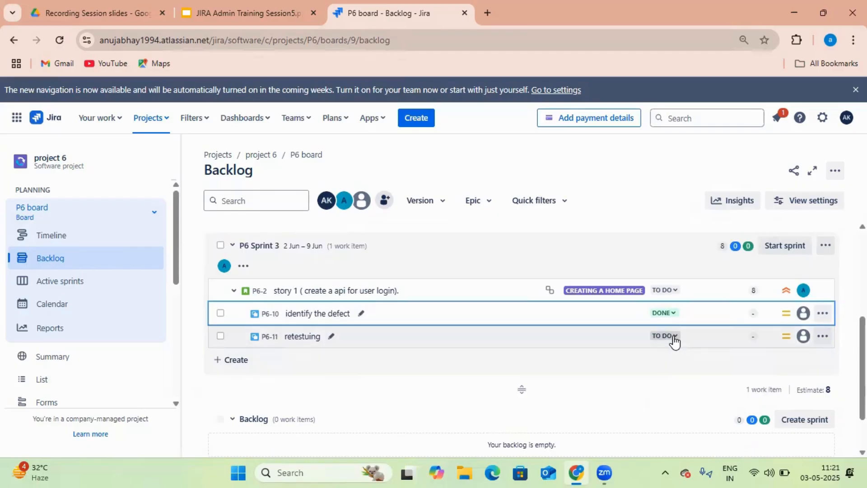
{"action": "left_click", "coordinate": [671, 335]}
{"action": "left_click", "coordinate": [672, 351]}
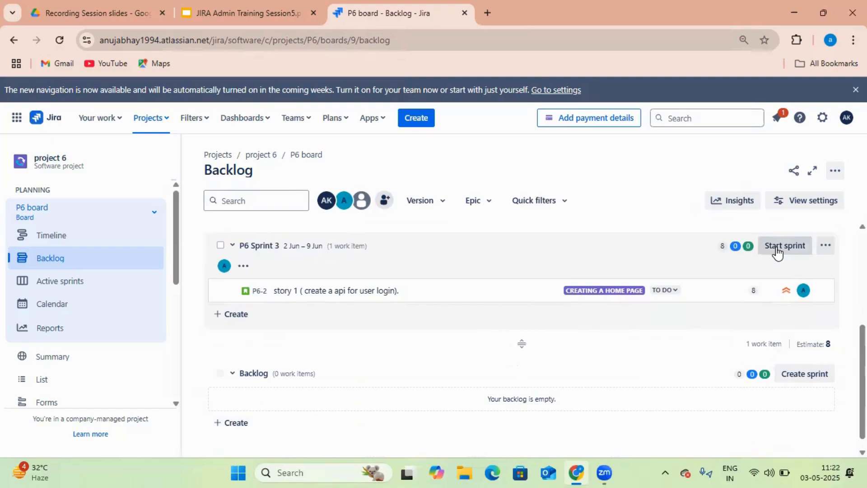
{"action": "scroll", "coordinate": [550, 266], "scroll_direction": "up", "scroll_amount": 1}
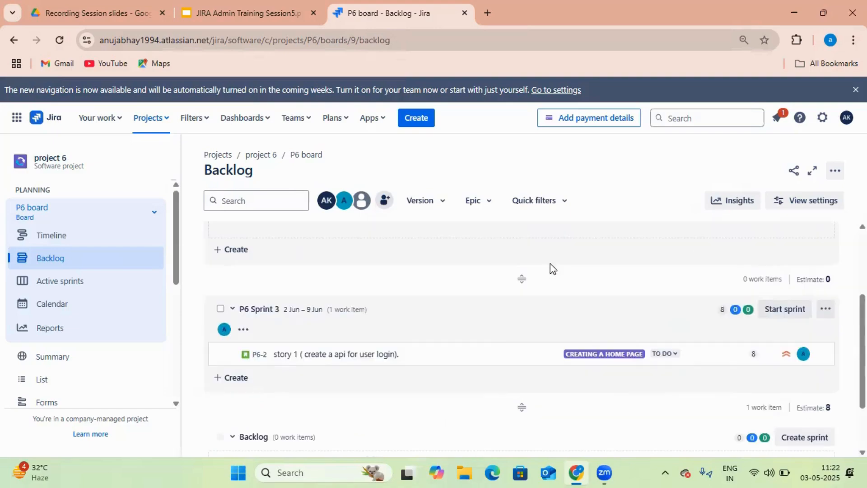
Start P6 Sprint 3 and review its board with all nine subtasks in Done
{"action": "left_click", "coordinate": [779, 310]}
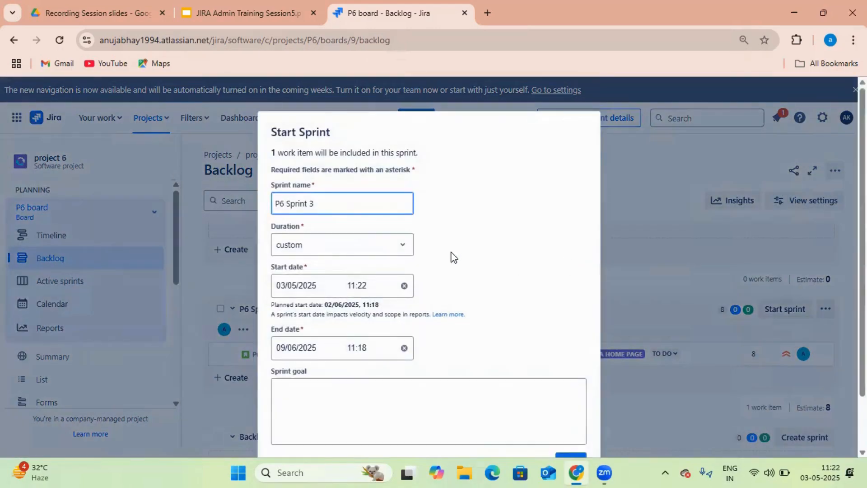
{"action": "scroll", "coordinate": [514, 261], "scroll_direction": "down", "scroll_amount": 2}
{"action": "left_click", "coordinate": [580, 401]}
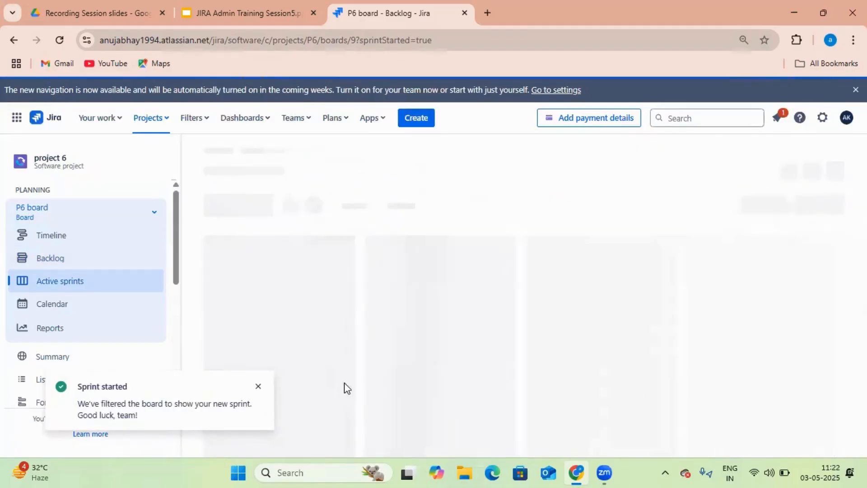
{"action": "left_click", "coordinate": [258, 386]}
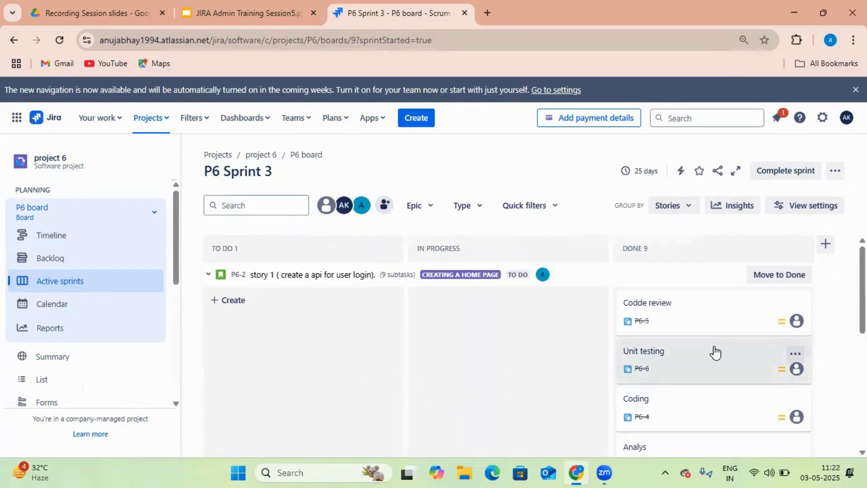
{"action": "scroll", "coordinate": [709, 361], "scroll_direction": "down", "scroll_amount": 2}
{"action": "scroll", "coordinate": [704, 388], "scroll_direction": "down", "scroll_amount": 5}
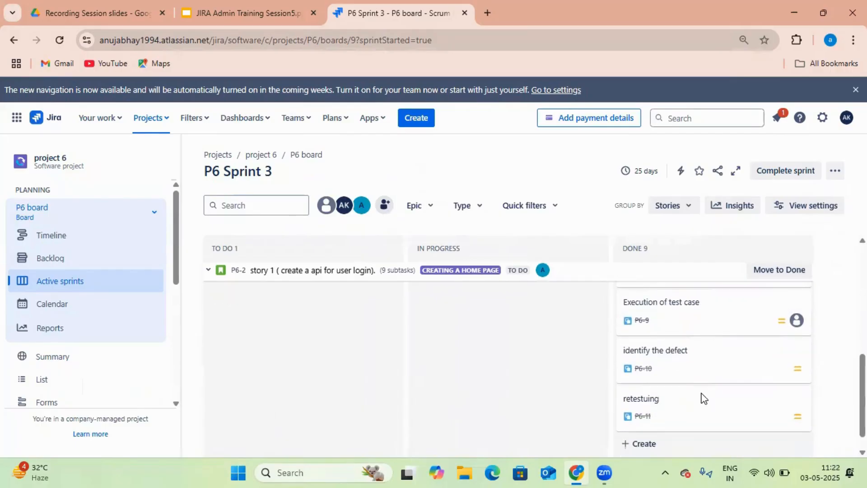
{"action": "scroll", "coordinate": [703, 393], "scroll_direction": "up", "scroll_amount": 1}
{"action": "scroll", "coordinate": [704, 393], "scroll_direction": "up", "scroll_amount": 5}
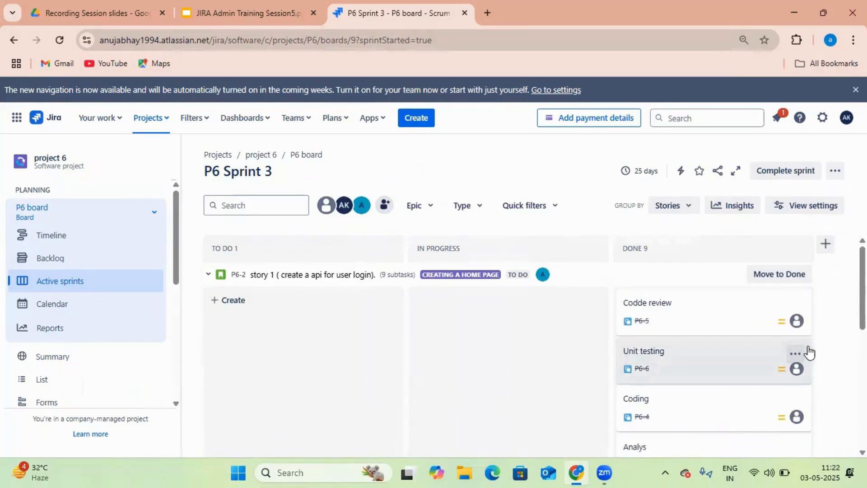
Move story P6-2 to Done, check its details, and return to the Backlog
{"action": "left_click", "coordinate": [807, 283]}
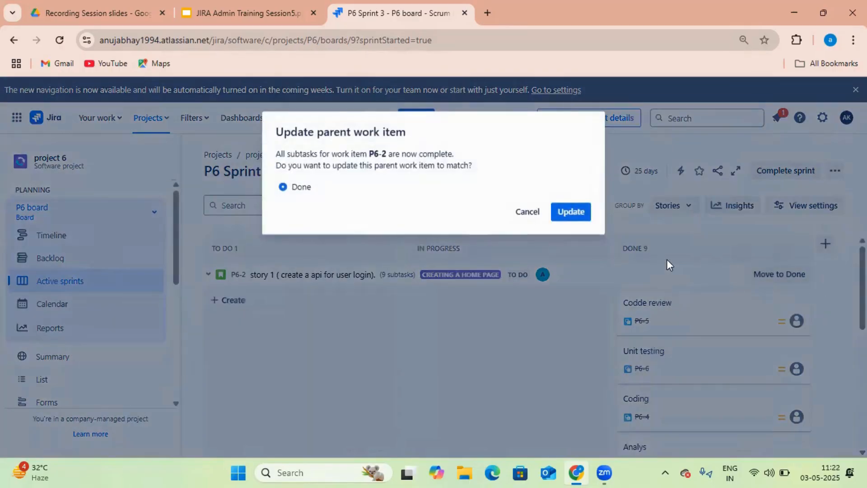
{"action": "left_click", "coordinate": [579, 215]}
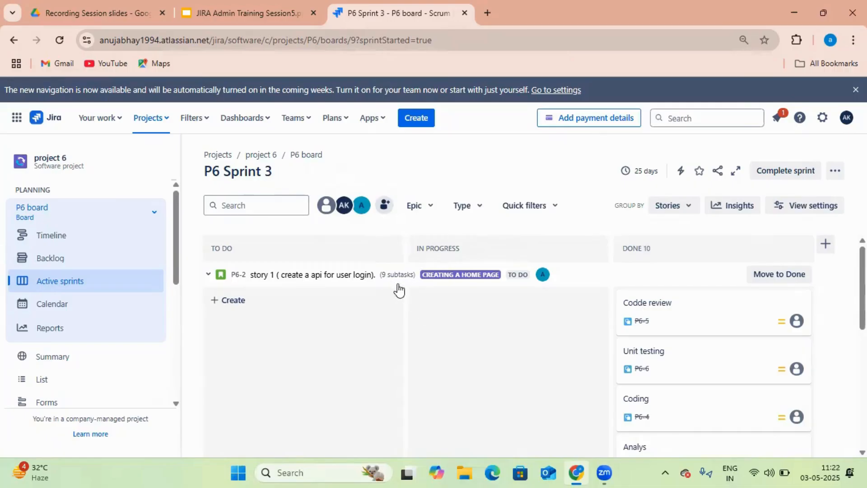
{"action": "left_click", "coordinate": [524, 277]}
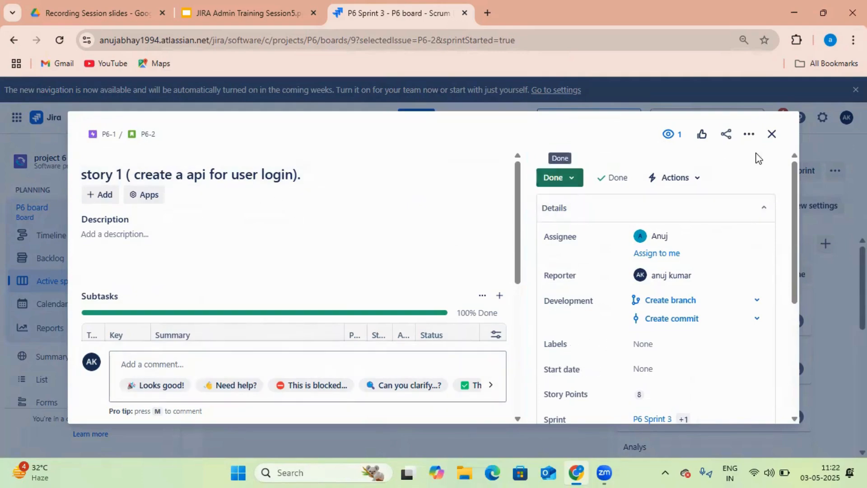
{"action": "left_click", "coordinate": [773, 138]}
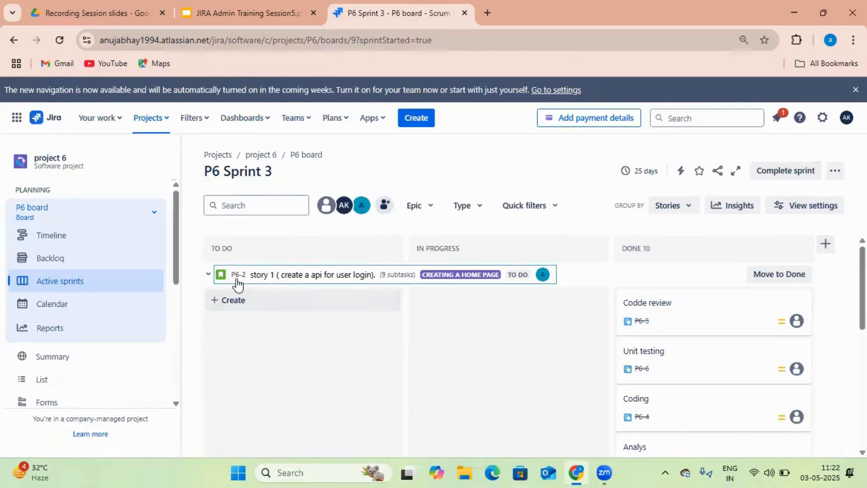
{"action": "left_click", "coordinate": [75, 265]}
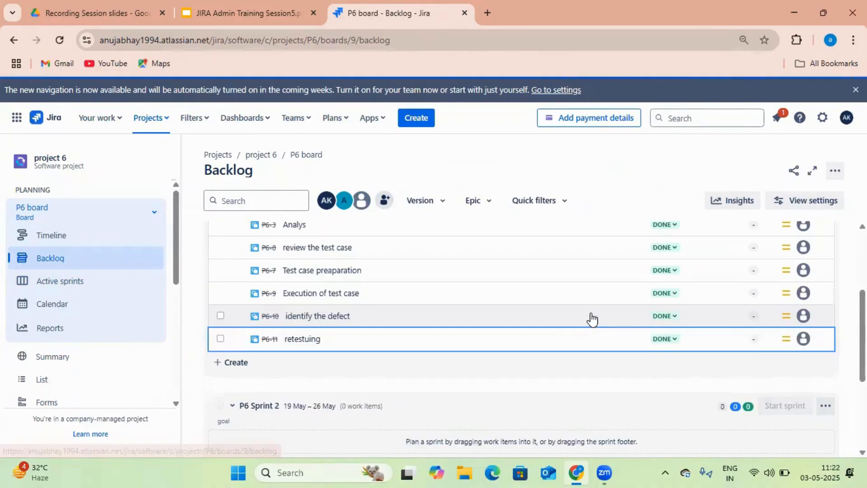
Bring up Complete sprint for P6 Sprint 3, cancel once, then reopen the dialog showing 1 completed item
{"action": "scroll", "coordinate": [623, 319], "scroll_direction": "up", "scroll_amount": 3}
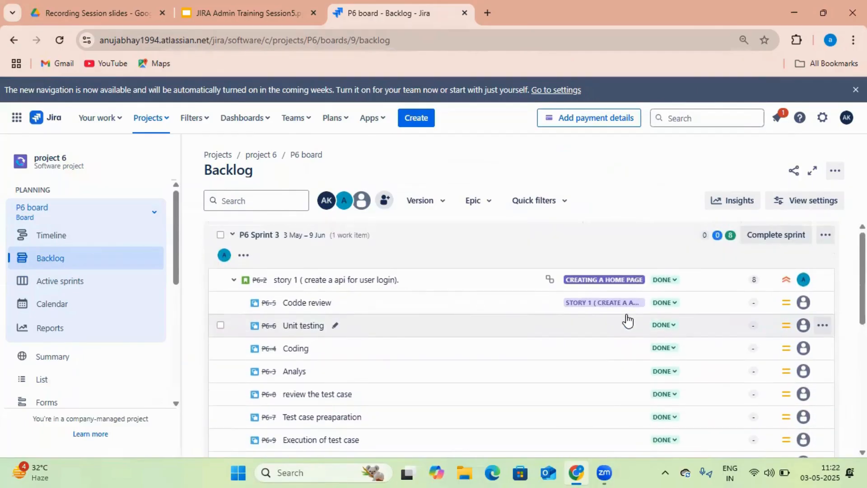
{"action": "left_click", "coordinate": [780, 234]}
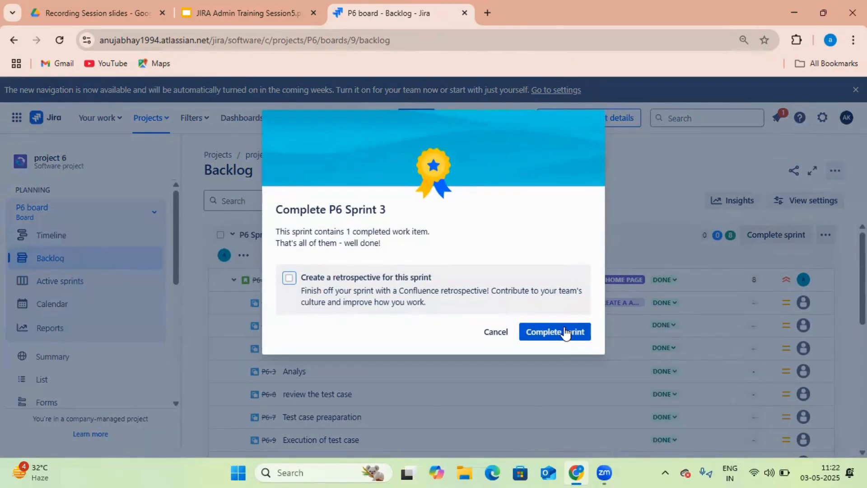
{"action": "left_click", "coordinate": [496, 331]}
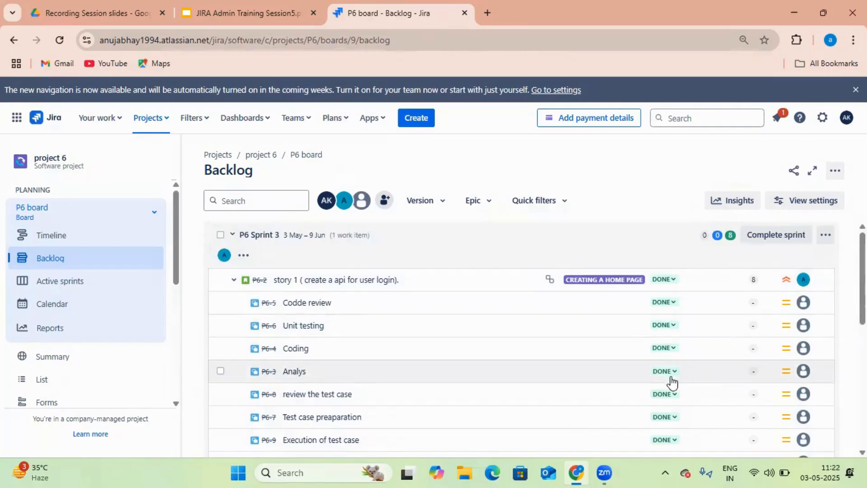
{"action": "scroll", "coordinate": [673, 397], "scroll_direction": "down", "scroll_amount": 3}
{"action": "scroll", "coordinate": [691, 368], "scroll_direction": "up", "scroll_amount": 1}
{"action": "scroll", "coordinate": [691, 369], "scroll_direction": "up", "scroll_amount": 2}
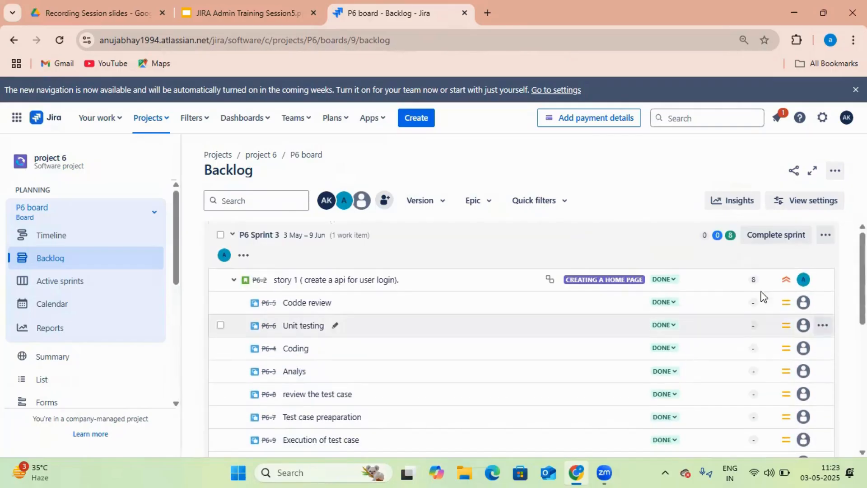
{"action": "left_click", "coordinate": [773, 236]}
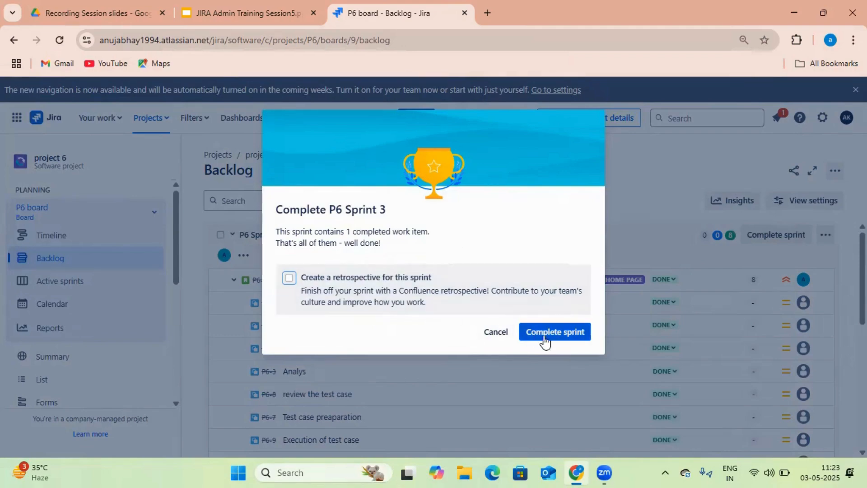
Complete P6 Sprint 3 and check that the remaining sprint and the backlog are empty
{"action": "left_click", "coordinate": [559, 330]}
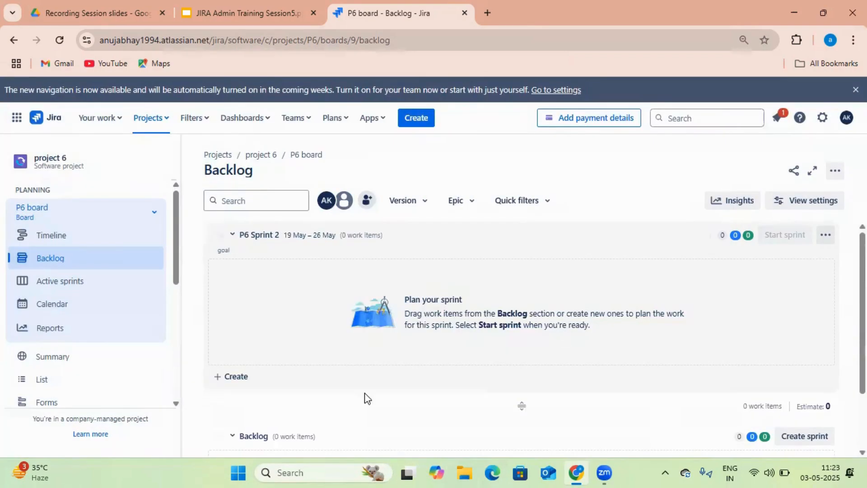
{"action": "scroll", "coordinate": [402, 404], "scroll_direction": "down", "scroll_amount": 2}
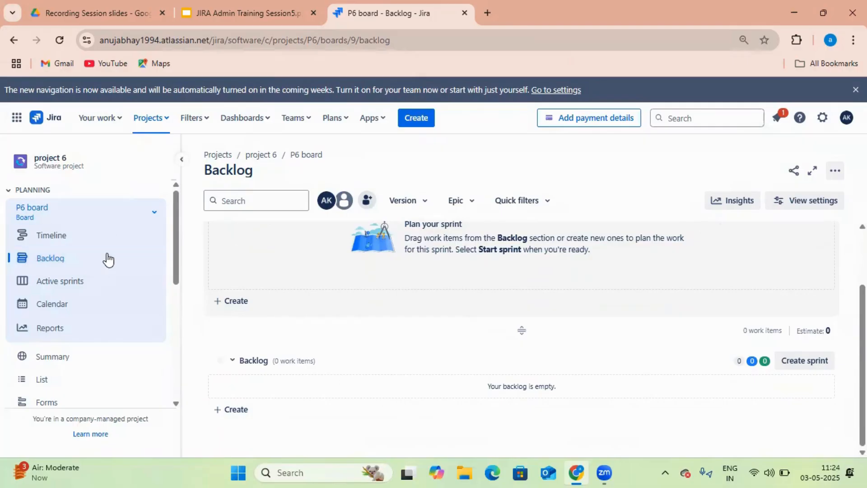
Switch to the EmployeeWorkplace project, review its backlog, then go to the active EM Sprint 6 board
{"action": "left_click", "coordinate": [164, 131]}
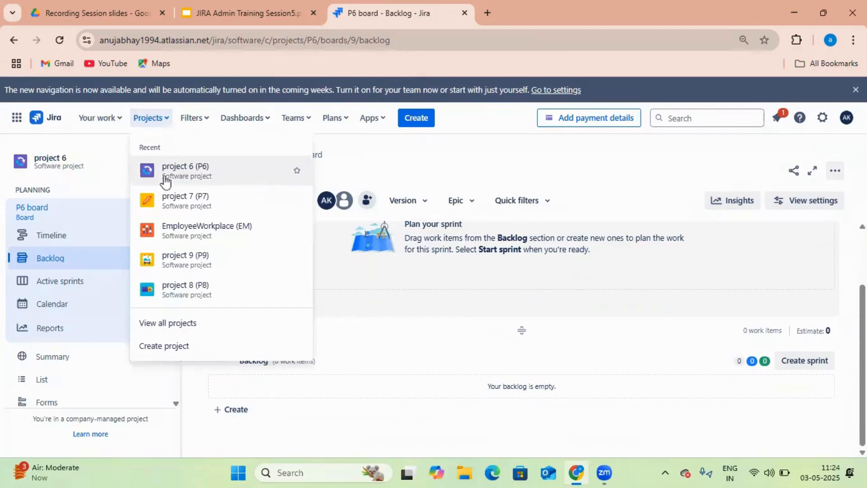
{"action": "left_click", "coordinate": [181, 246]}
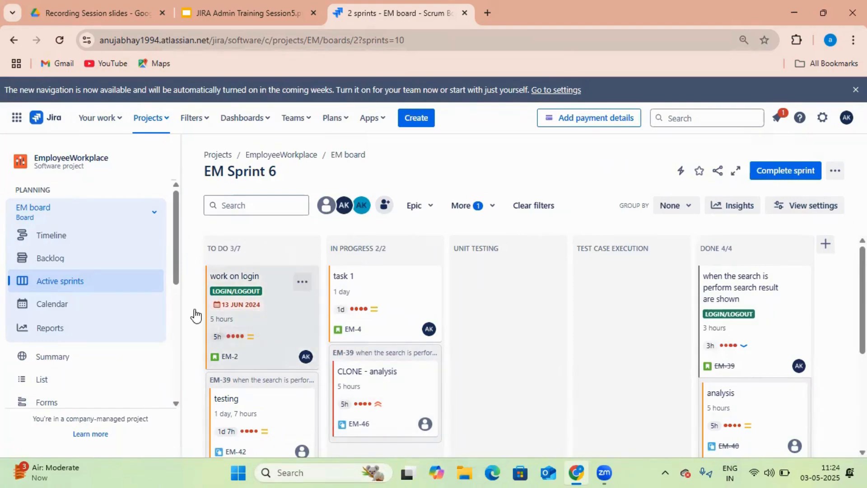
{"action": "left_click", "coordinate": [58, 260]}
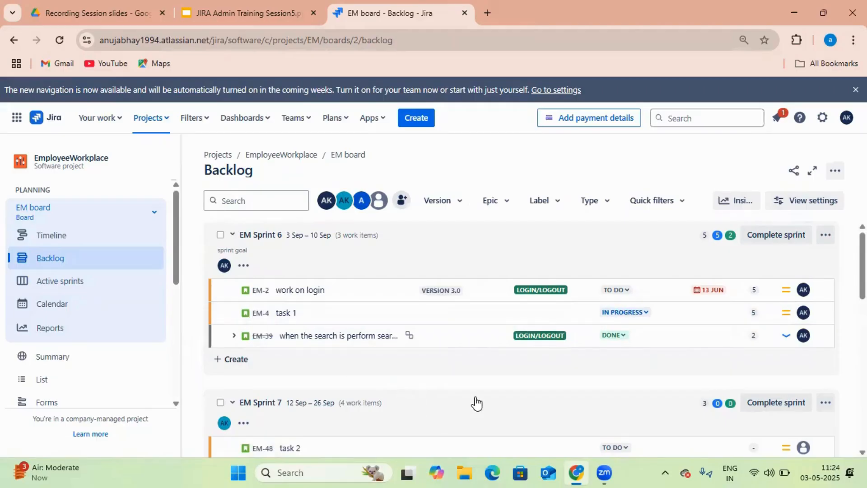
{"action": "scroll", "coordinate": [474, 403], "scroll_direction": "down", "scroll_amount": 1}
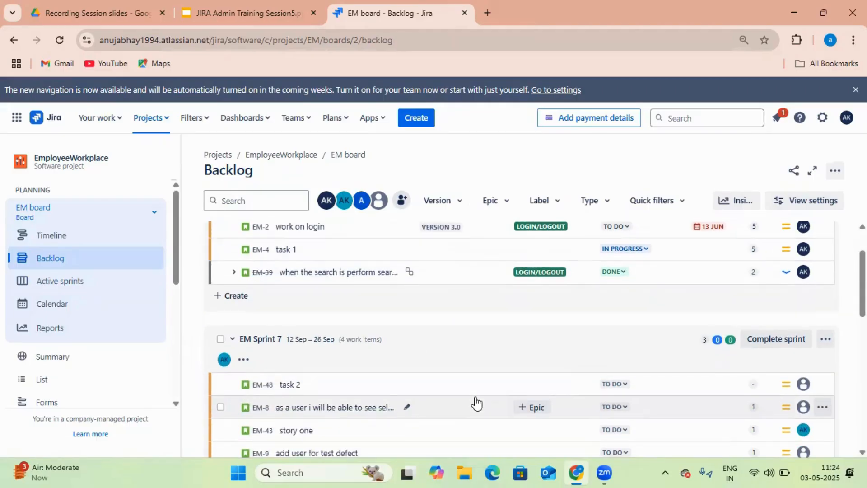
{"action": "scroll", "coordinate": [476, 402], "scroll_direction": "down", "scroll_amount": 2}
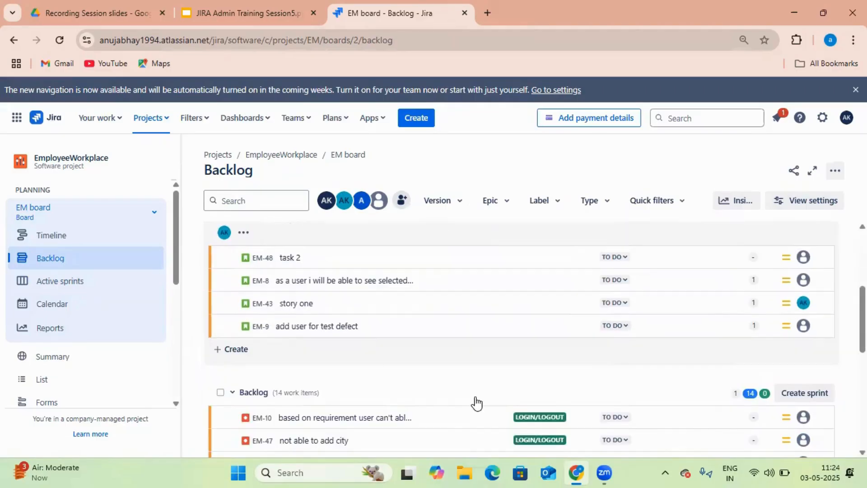
{"action": "scroll", "coordinate": [392, 362], "scroll_direction": "down", "scroll_amount": 1}
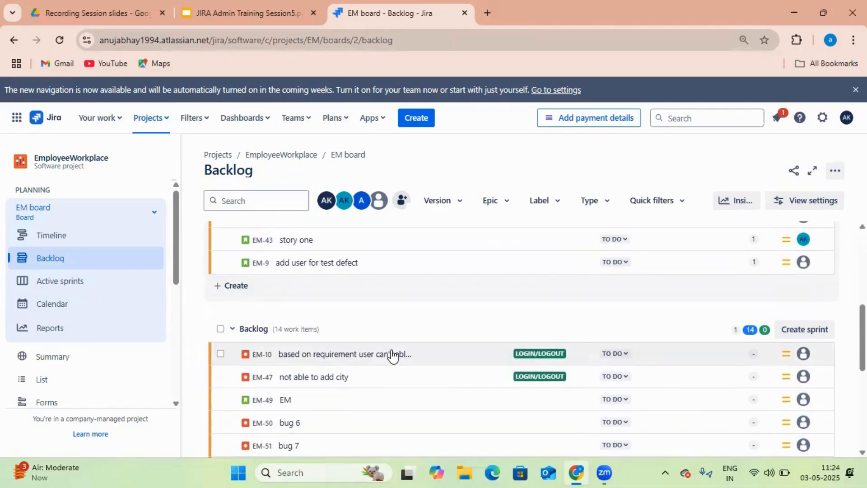
{"action": "scroll", "coordinate": [397, 355], "scroll_direction": "down", "scroll_amount": 2}
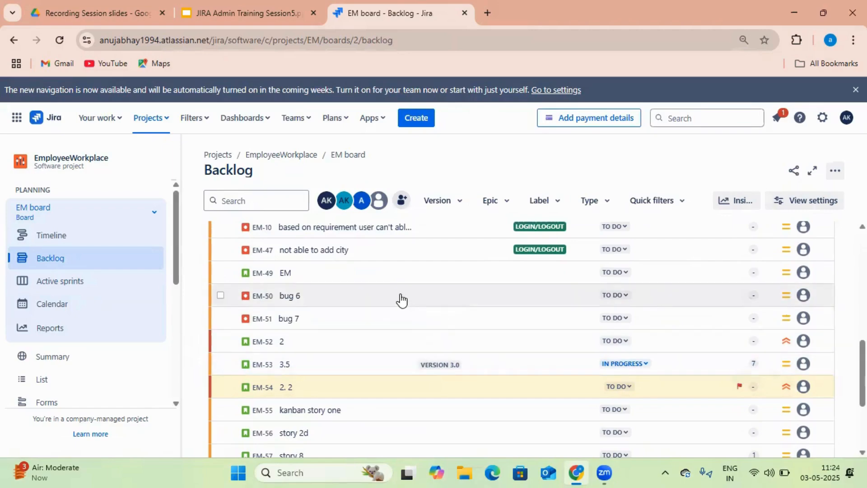
{"action": "scroll", "coordinate": [401, 298], "scroll_direction": "up", "scroll_amount": 3}
{"action": "left_click", "coordinate": [84, 285]}
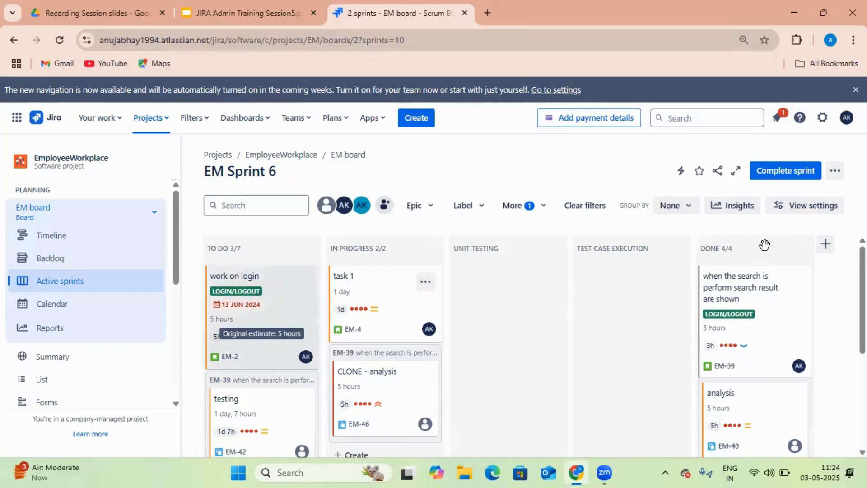
Group the EM Sprint 6 board by Epic and scroll through the epic swimlanes
{"action": "left_click", "coordinate": [689, 208]}
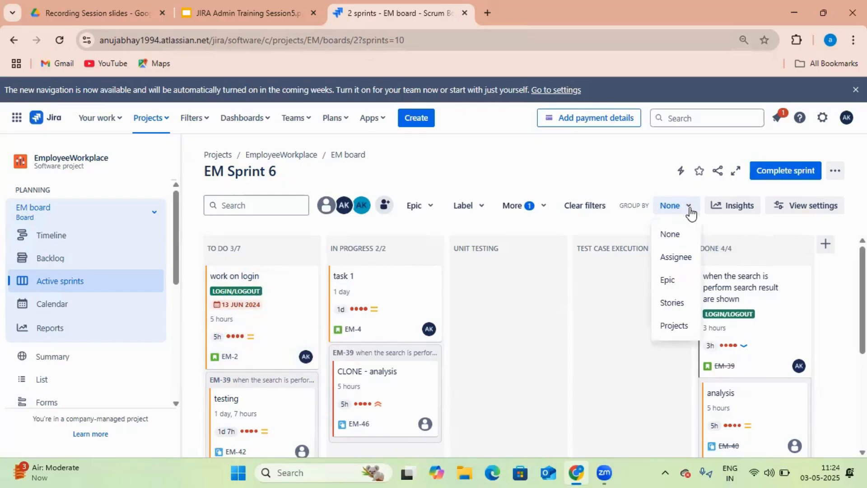
{"action": "left_click", "coordinate": [690, 280]}
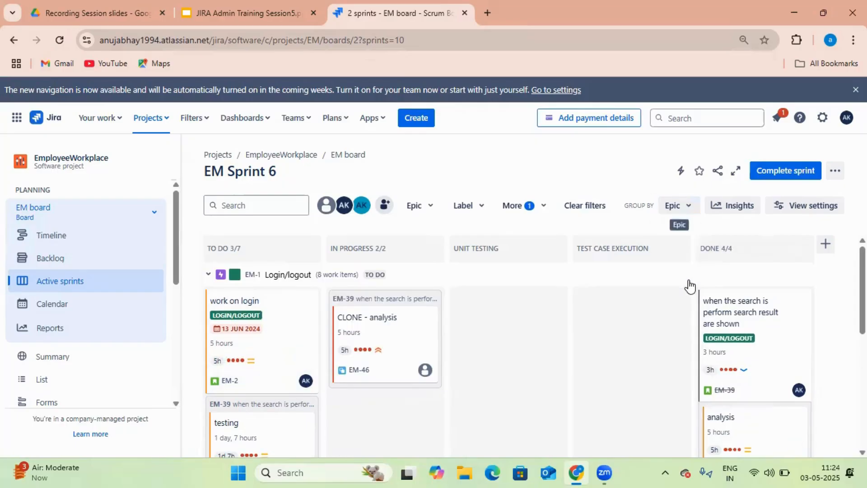
{"action": "scroll", "coordinate": [307, 284], "scroll_direction": "down", "scroll_amount": 2}
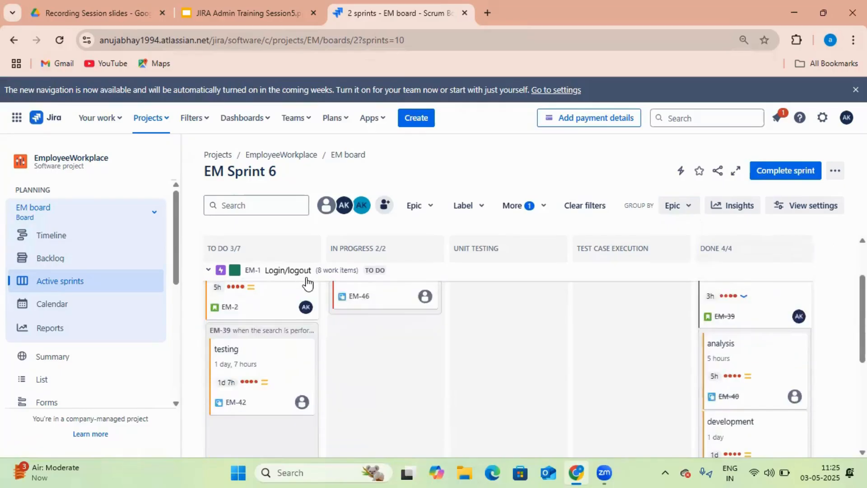
{"action": "scroll", "coordinate": [308, 284], "scroll_direction": "down", "scroll_amount": 5}
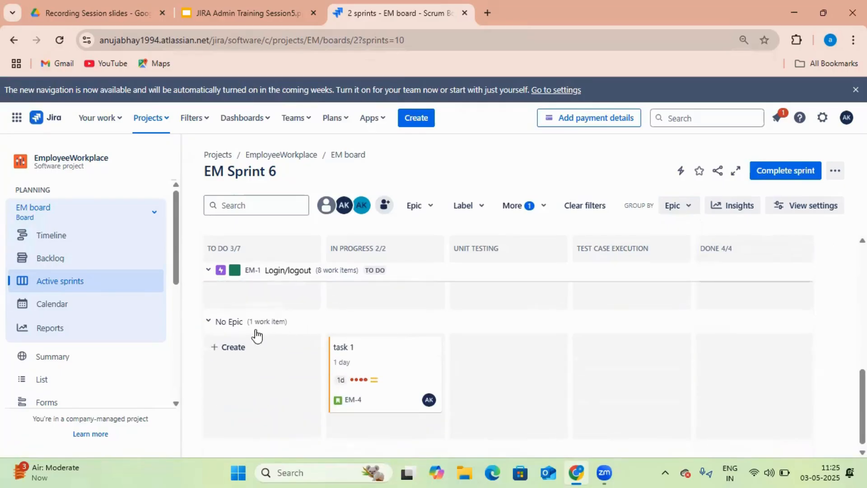
{"action": "scroll", "coordinate": [307, 339], "scroll_direction": "down", "scroll_amount": 1}
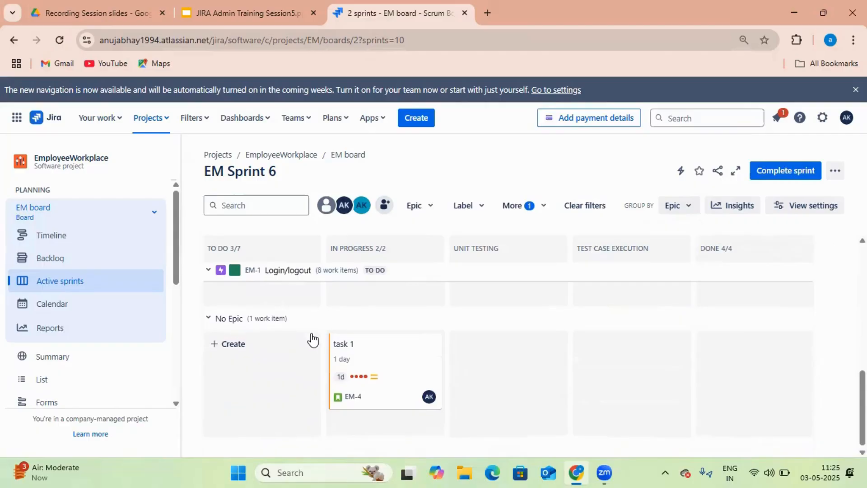
{"action": "scroll", "coordinate": [314, 361], "scroll_direction": "up", "scroll_amount": 8}
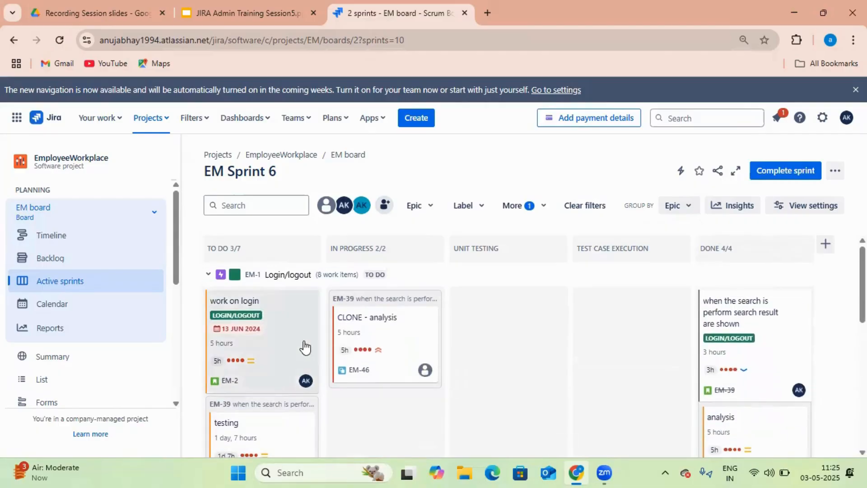
Try grouping by Assignee, then settle on grouping the board by Stories
{"action": "left_click", "coordinate": [682, 206]}
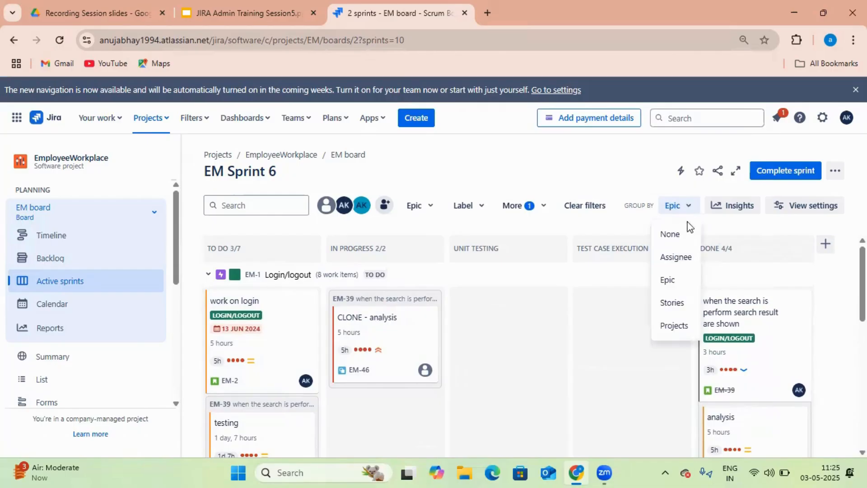
{"action": "left_click", "coordinate": [682, 261]}
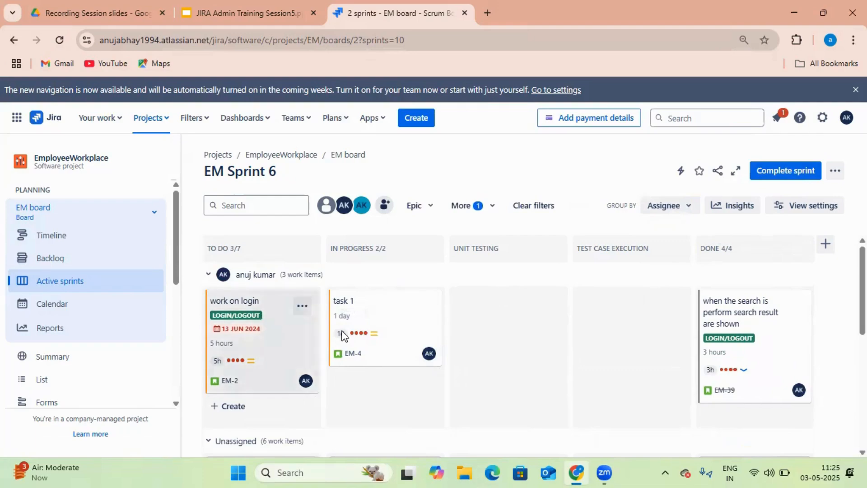
{"action": "scroll", "coordinate": [289, 339], "scroll_direction": "down", "scroll_amount": 3}
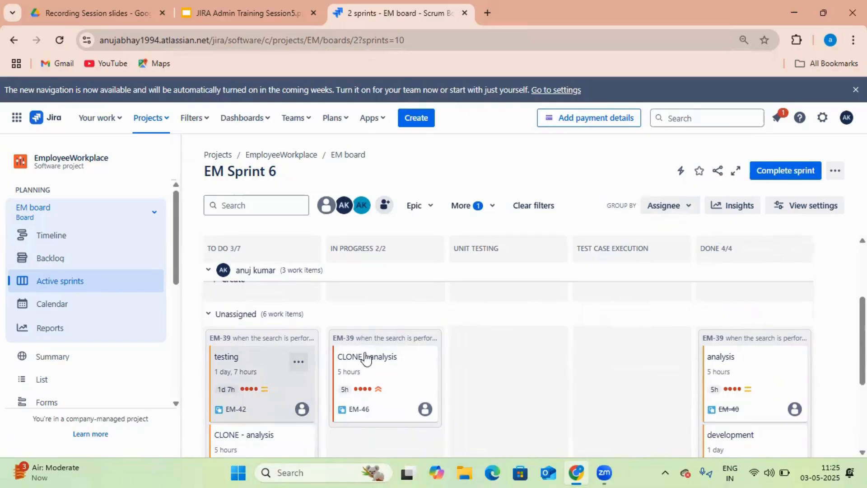
{"action": "scroll", "coordinate": [555, 297], "scroll_direction": "up", "scroll_amount": 3}
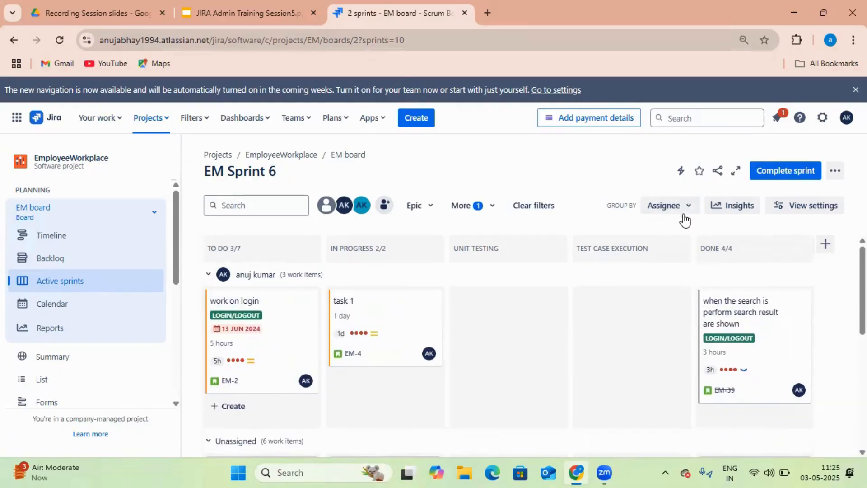
{"action": "left_click", "coordinate": [683, 214]}
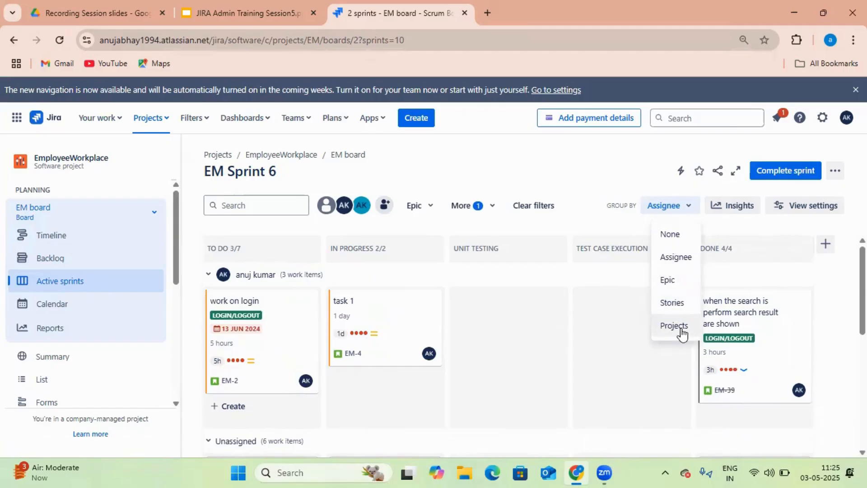
{"action": "left_click", "coordinate": [676, 303]}
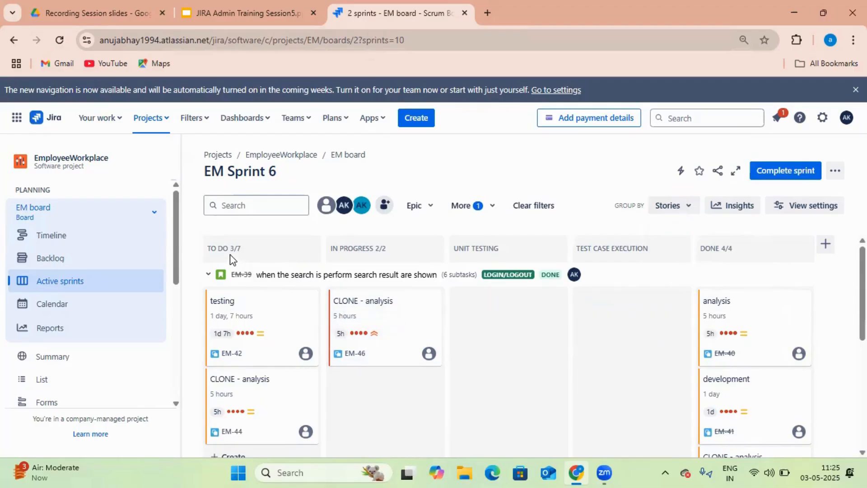
Move card EM-46 (CLONE - analysis) into Unit Testing without adding a column, then open the EM board's settings
{"action": "left_click_drag", "start_coordinate": [403, 337], "coordinate": [516, 311]}
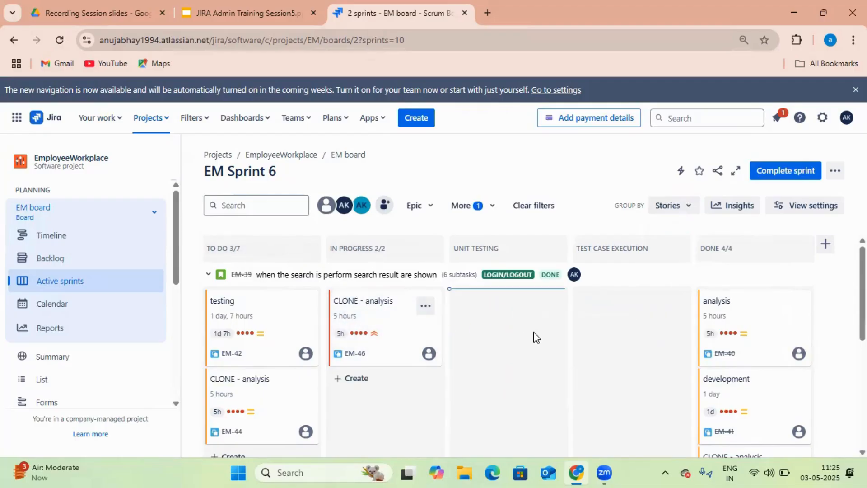
{"action": "left_click", "coordinate": [831, 251]}
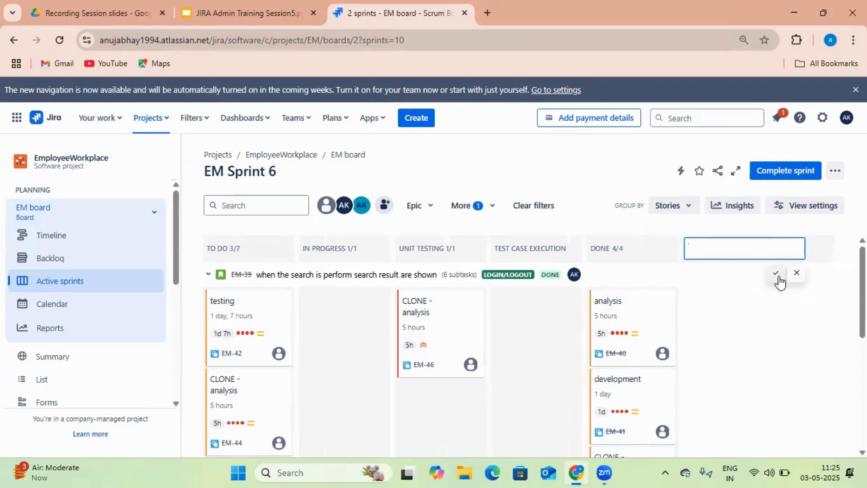
{"action": "left_click", "coordinate": [796, 273]}
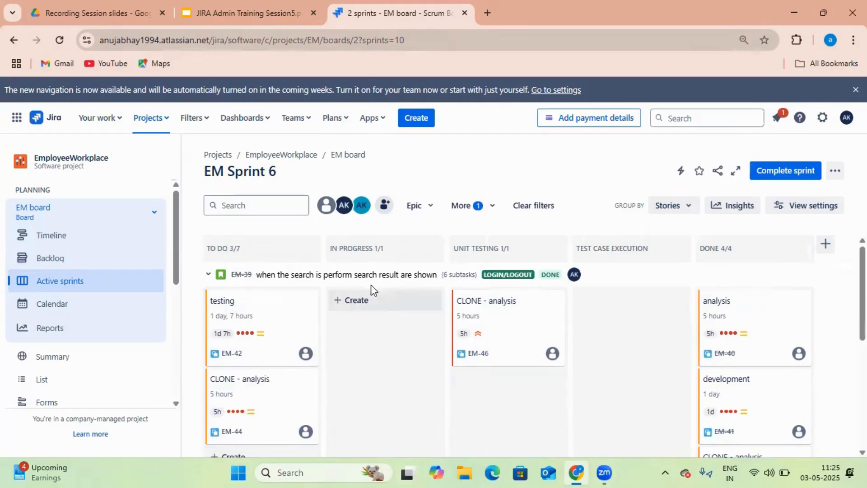
{"action": "left_click", "coordinate": [834, 175]}
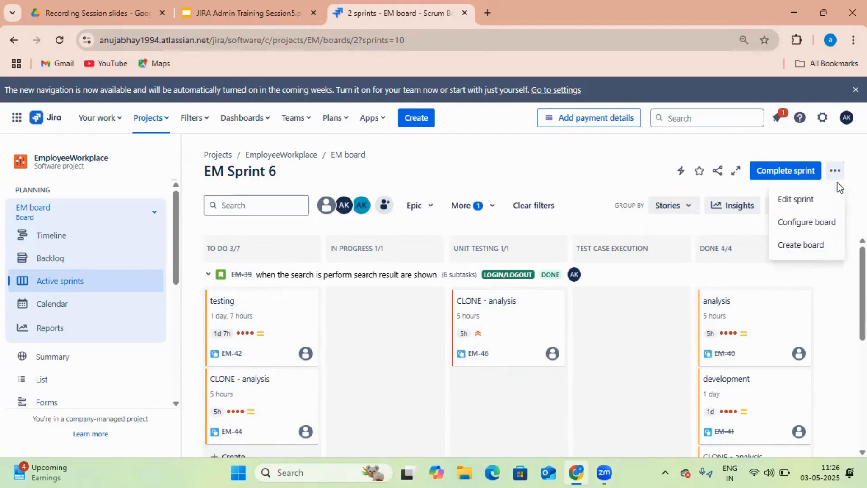
{"action": "left_click", "coordinate": [809, 222]}
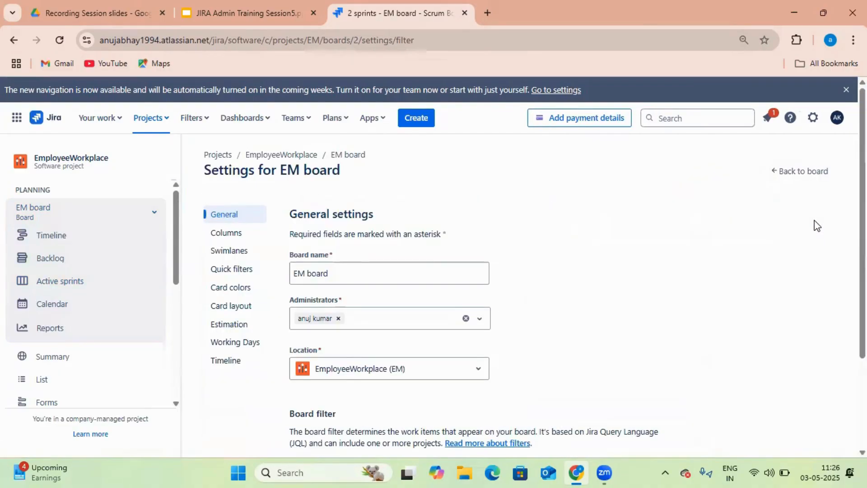